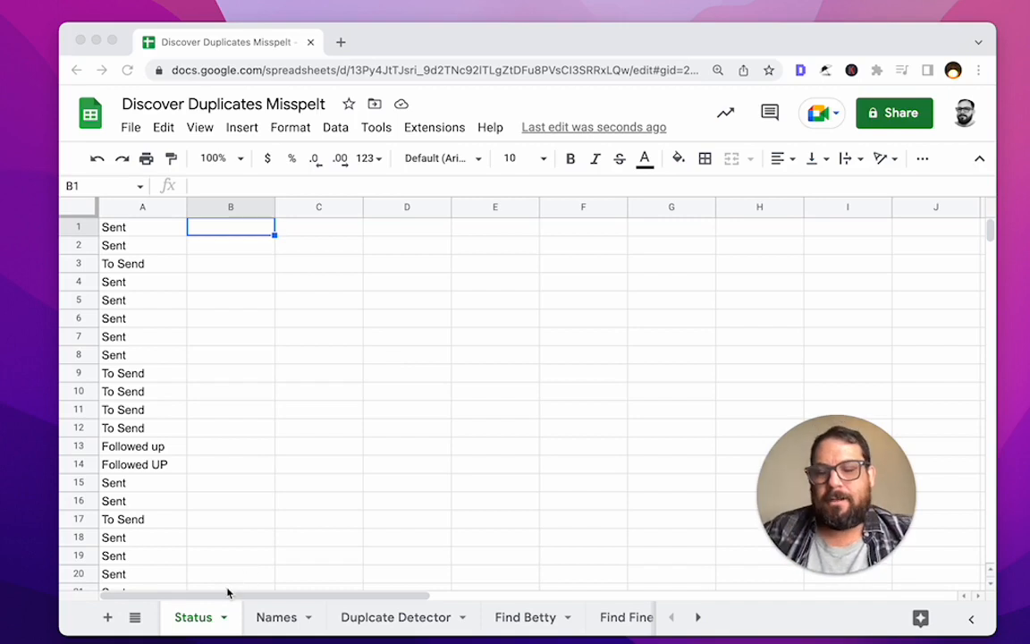
Step: Enter the misspelt status "SEnd" in cell A6 of the Status sheet
click(125, 268)
key(Left)
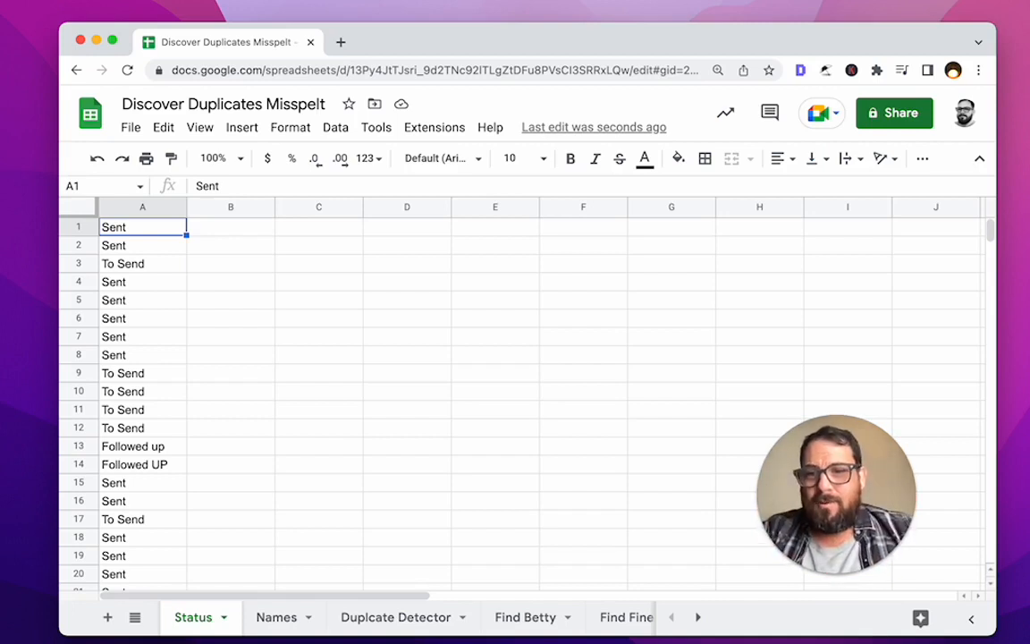
key(Down)
key(Down)
key(Down)
key(Down)
click(136, 322)
text(SEnd)
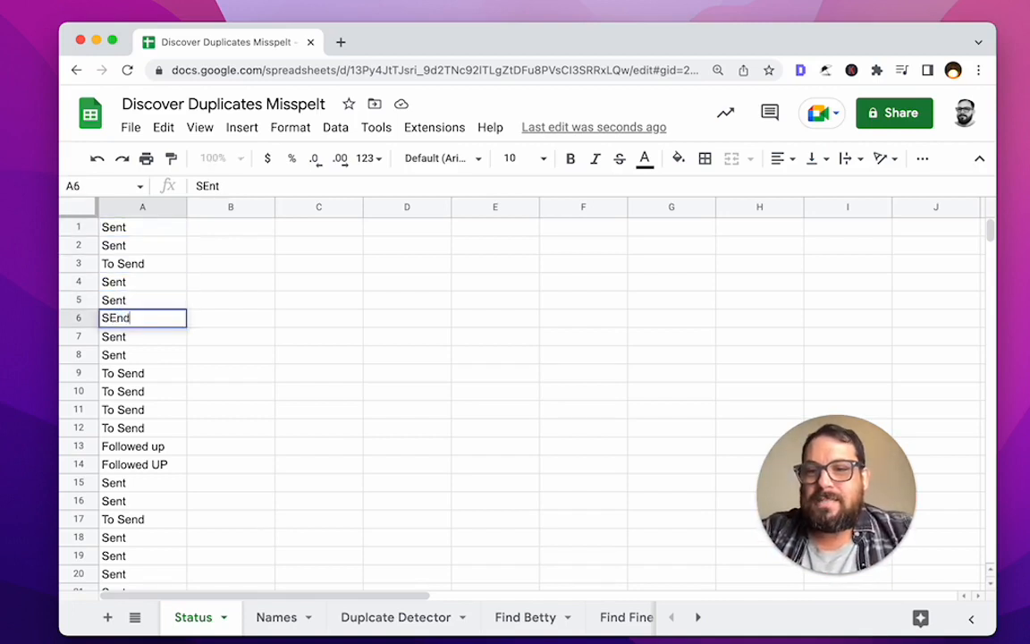
key(Return)
Step: Enter the status variant "SENDED" in cell A7
text(SEn)
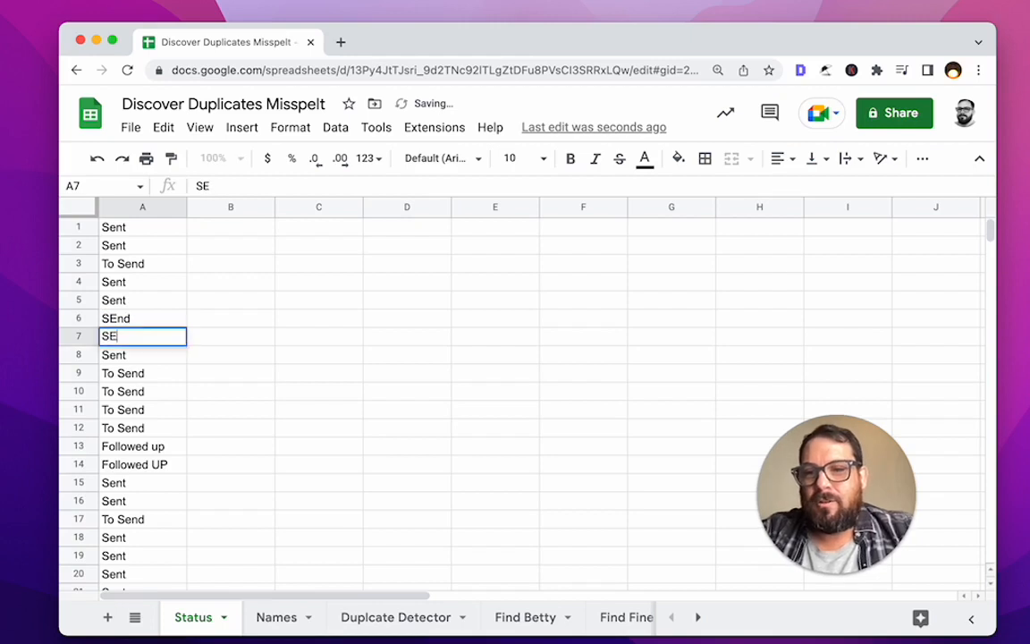
key(BackSpace)
key(BackSpace)
text(ENDED)
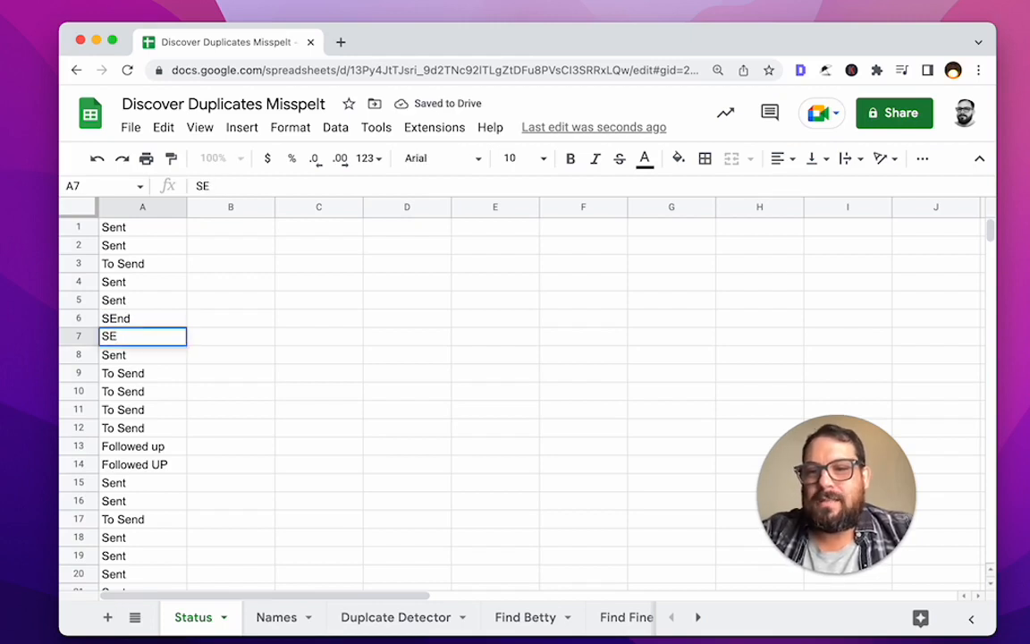
key(Return)
Step: Examine the spelling variants among the status values in column A
key(Down)
key(Down)
key(Down)
key(Down)
key(Down)
key(Down)
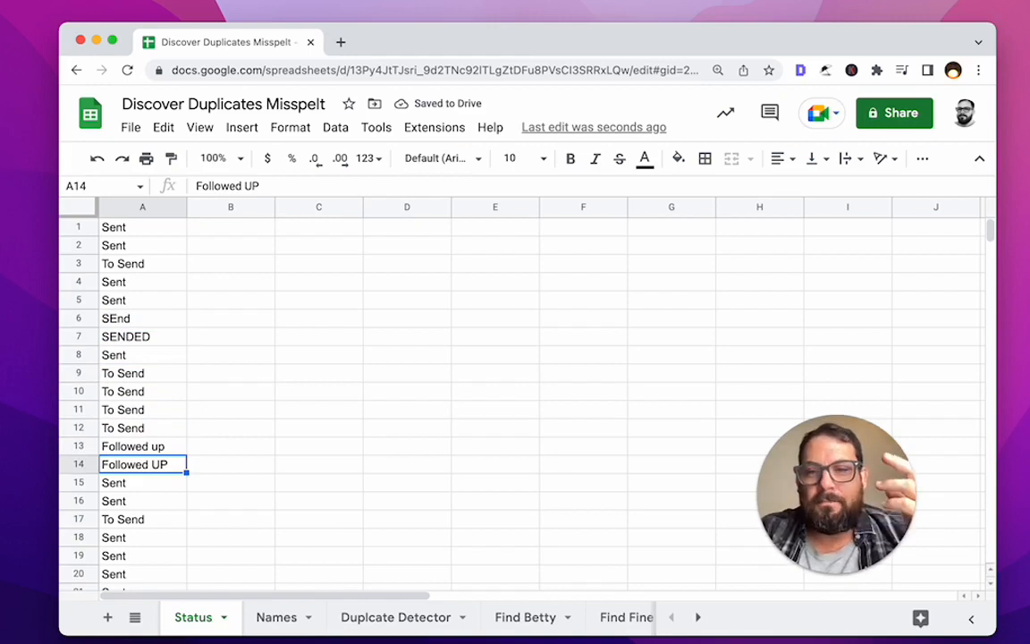
click(142, 427)
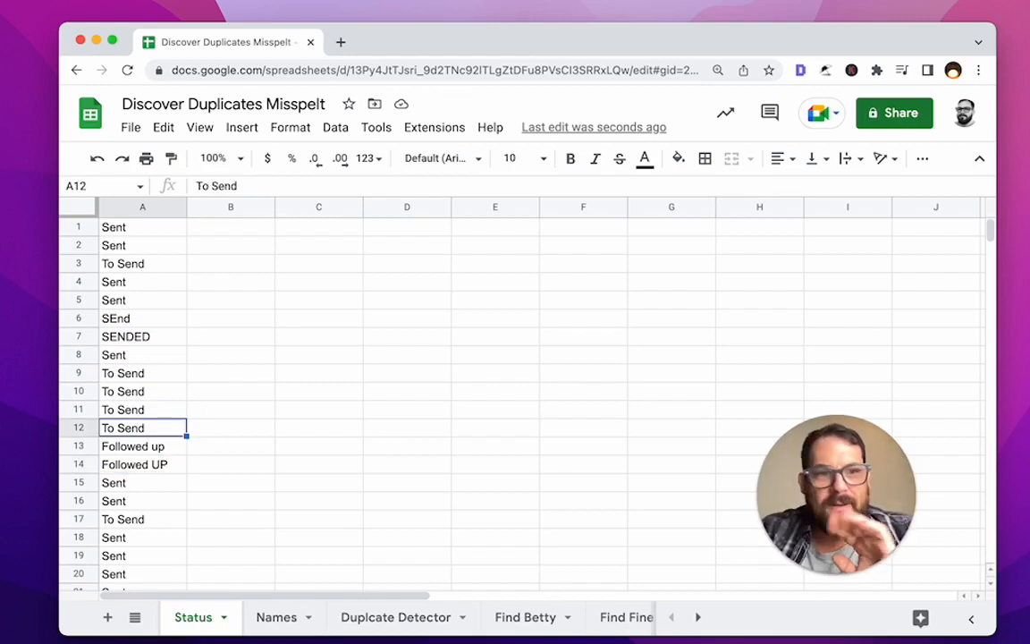
click(163, 250)
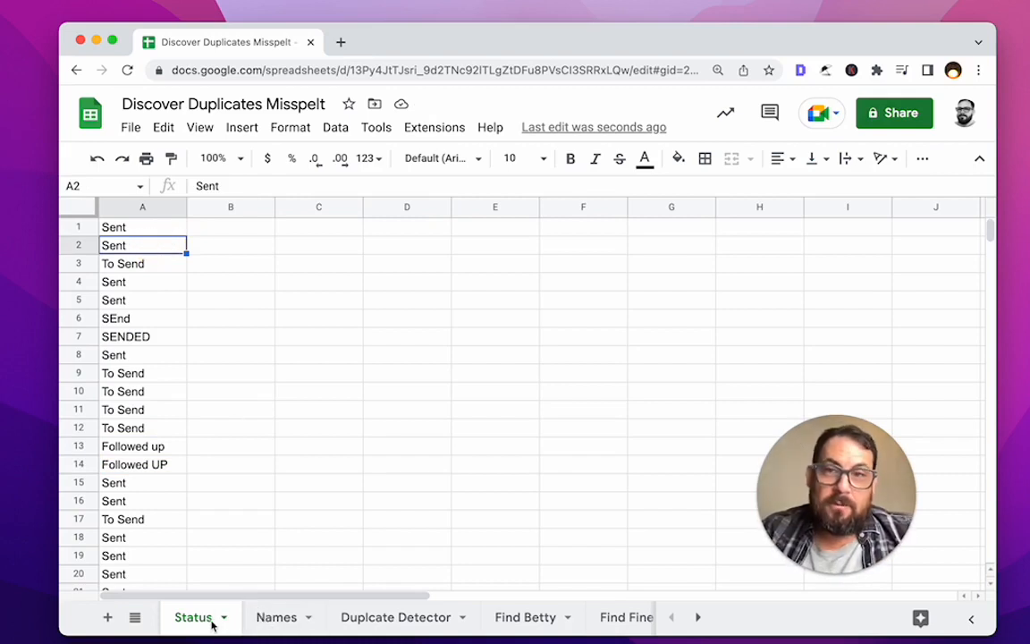
Step: Look through the name list on the Names sheet, and switch to the Duplcate Detector sheet
click(271, 615)
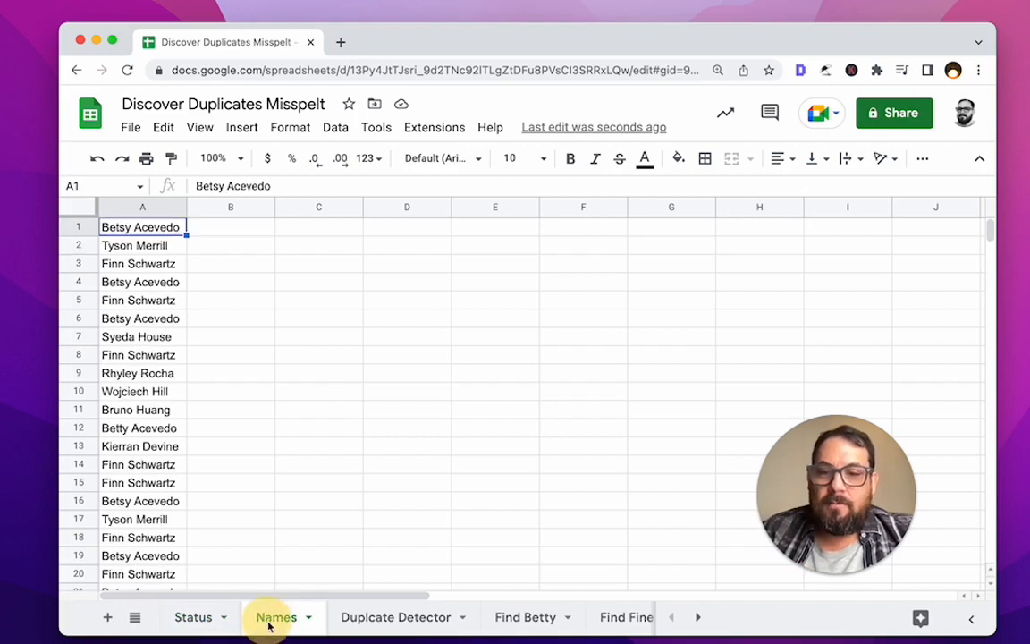
click(149, 270)
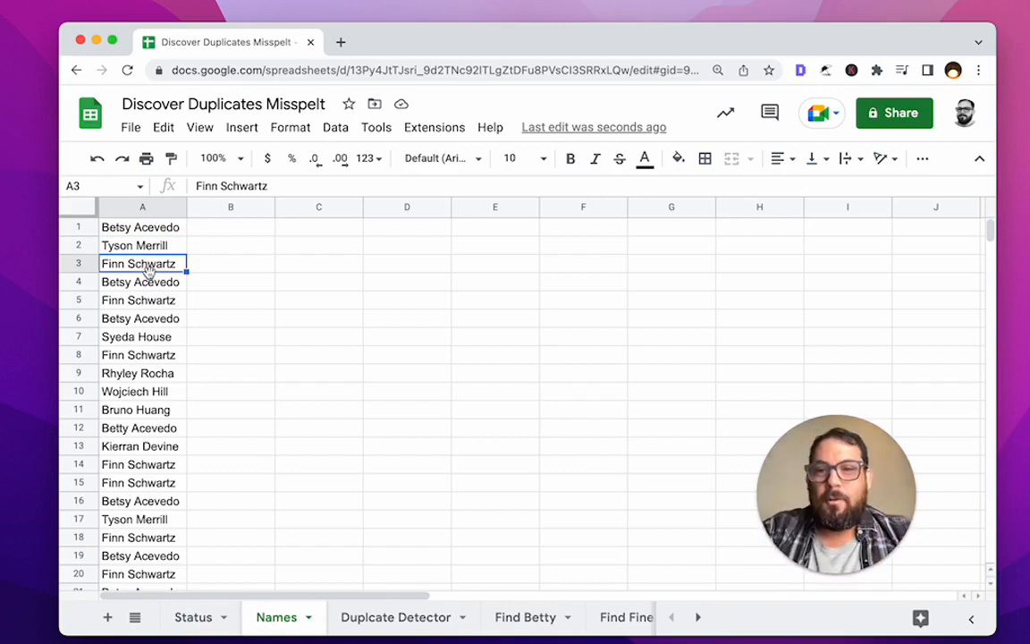
click(148, 320)
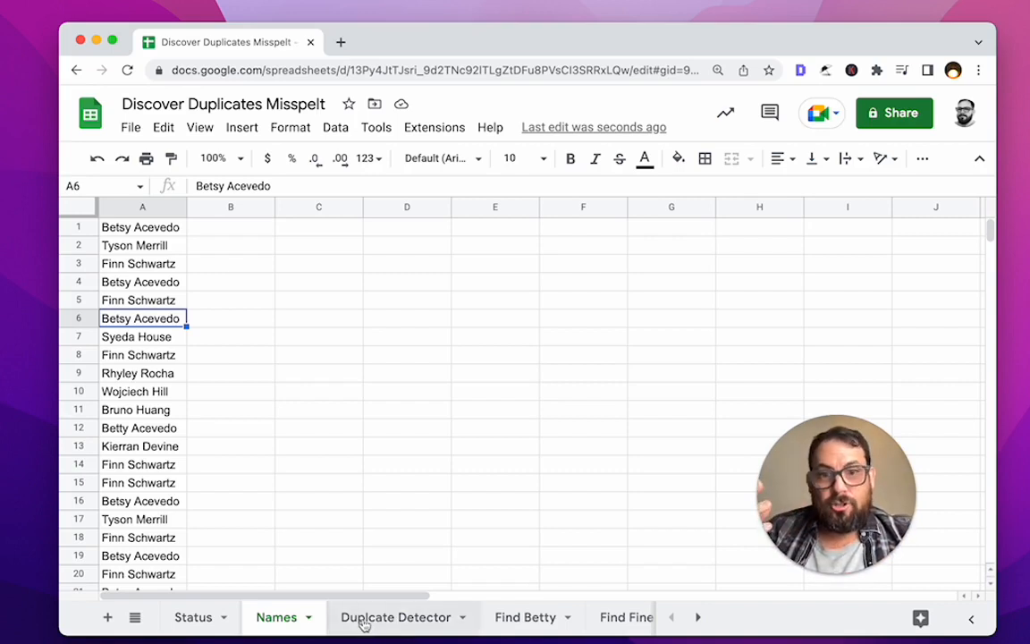
click(362, 617)
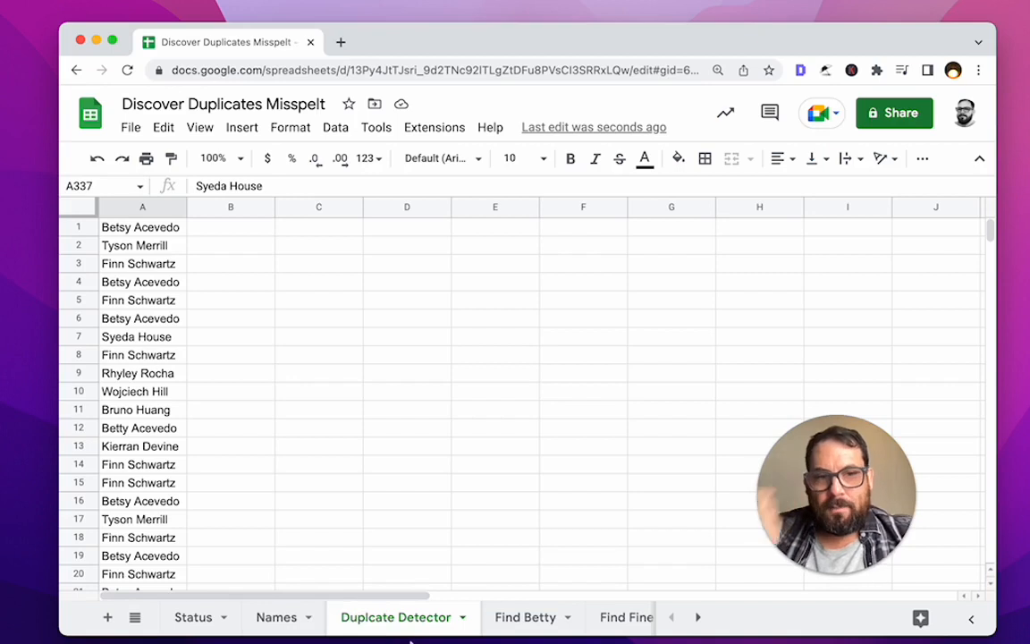
Step: Remove the duplicate rows from column A with the data cleanup feature, treating the data as having no header row
click(376, 129)
mouse_move(344, 133)
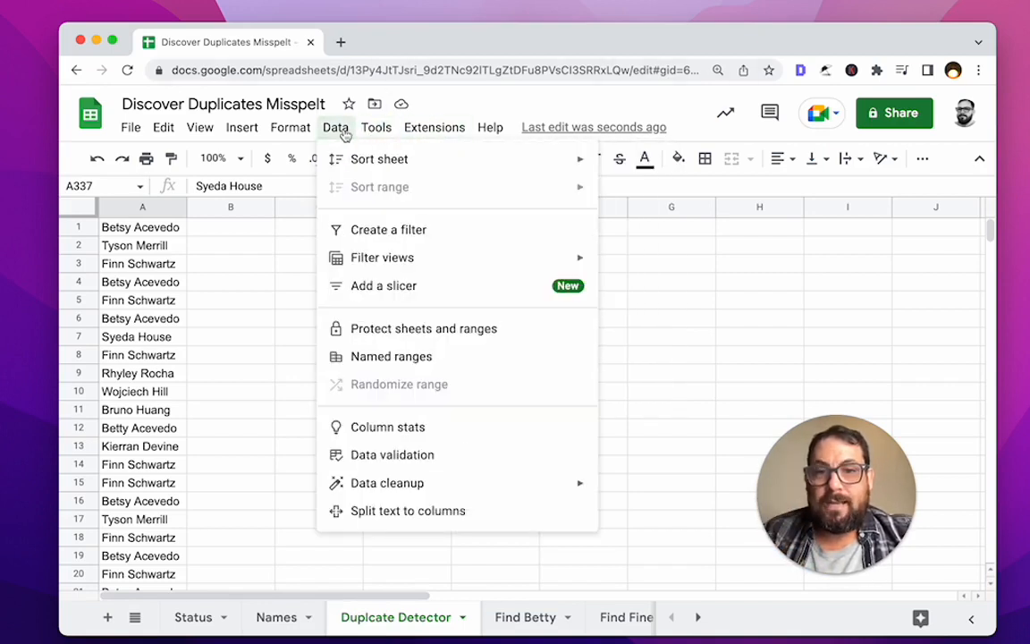
mouse_move(393, 483)
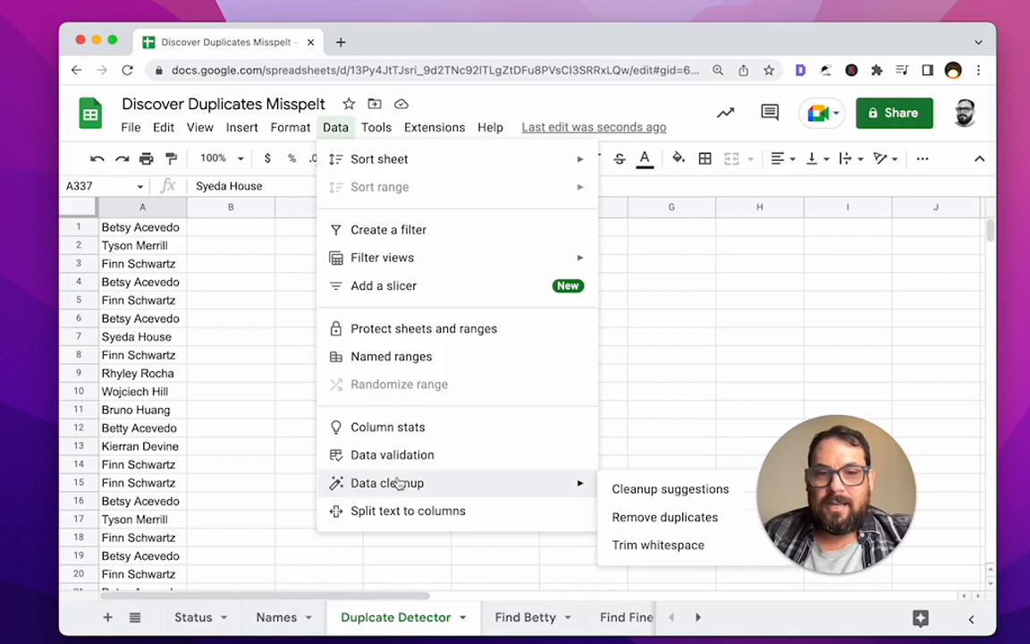
click(652, 528)
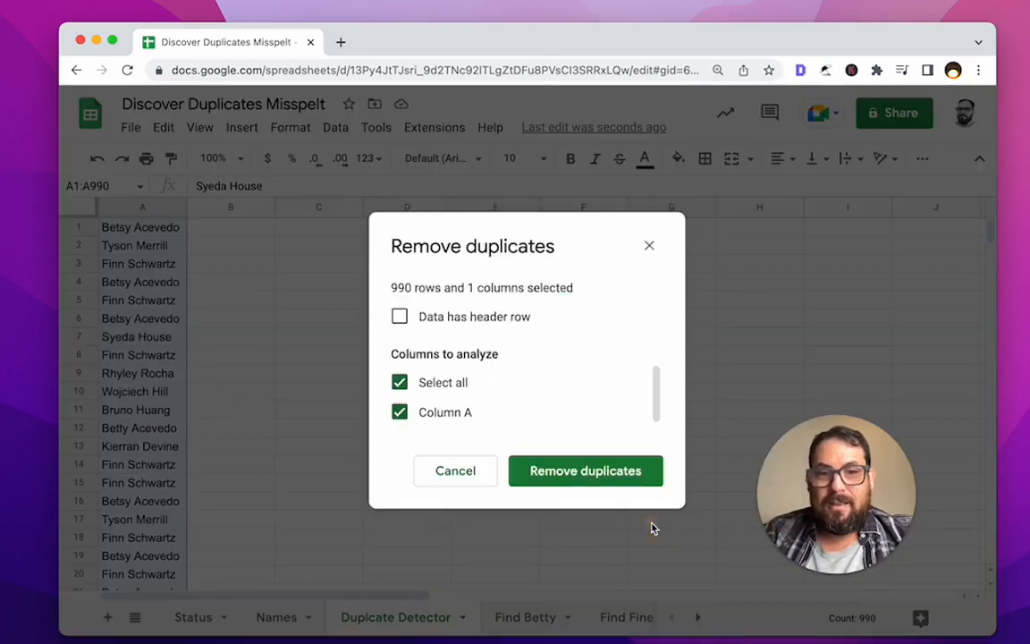
click(568, 471)
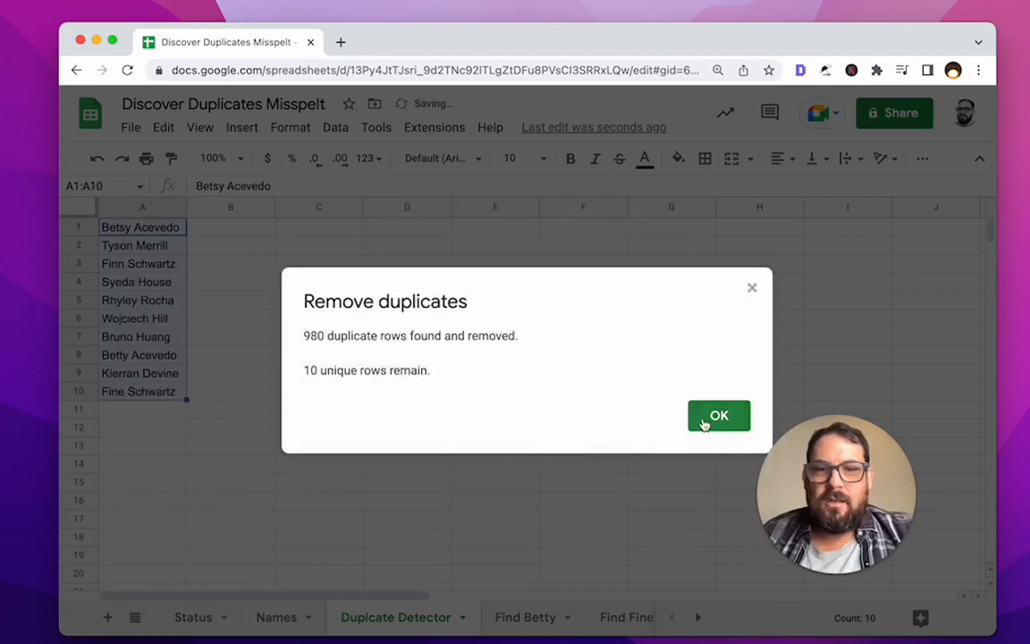
click(728, 420)
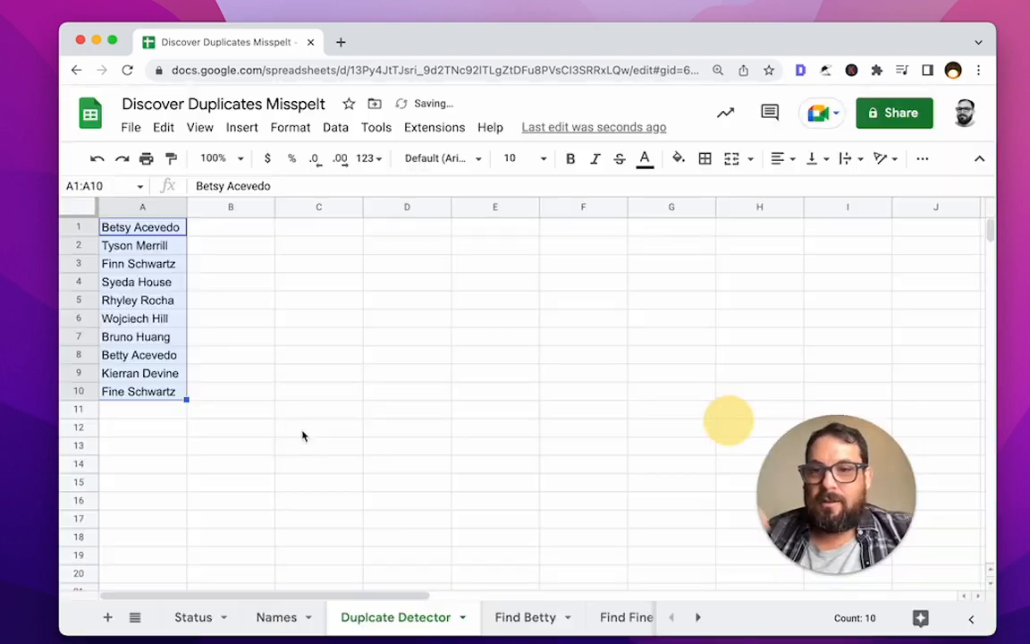
Step: Compare the similarly spelt names in rows 1 and 8 of the deduplicated column A
click(154, 231)
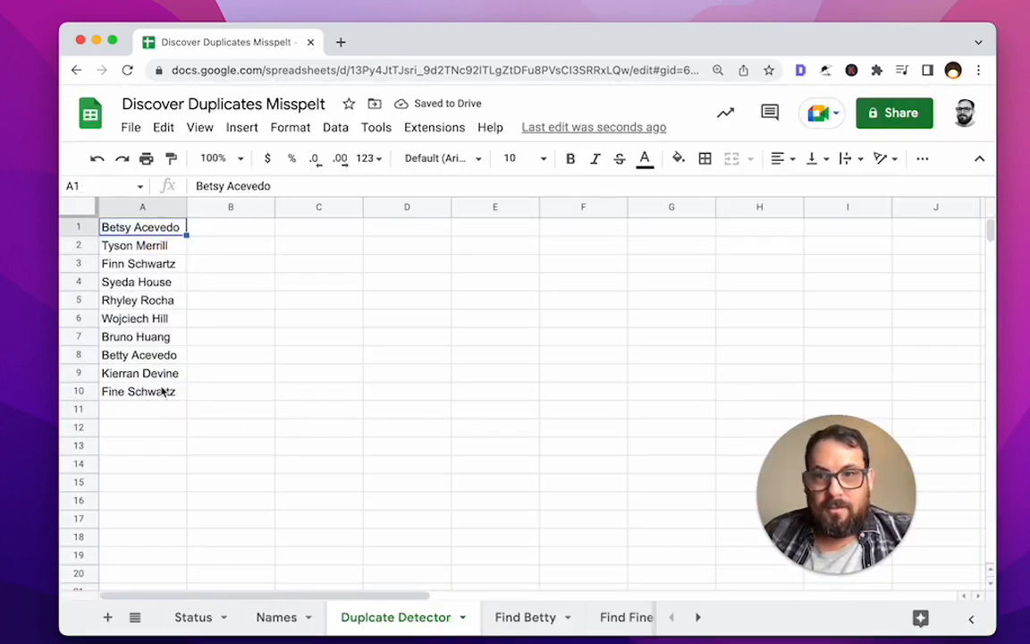
click(149, 356)
click(160, 227)
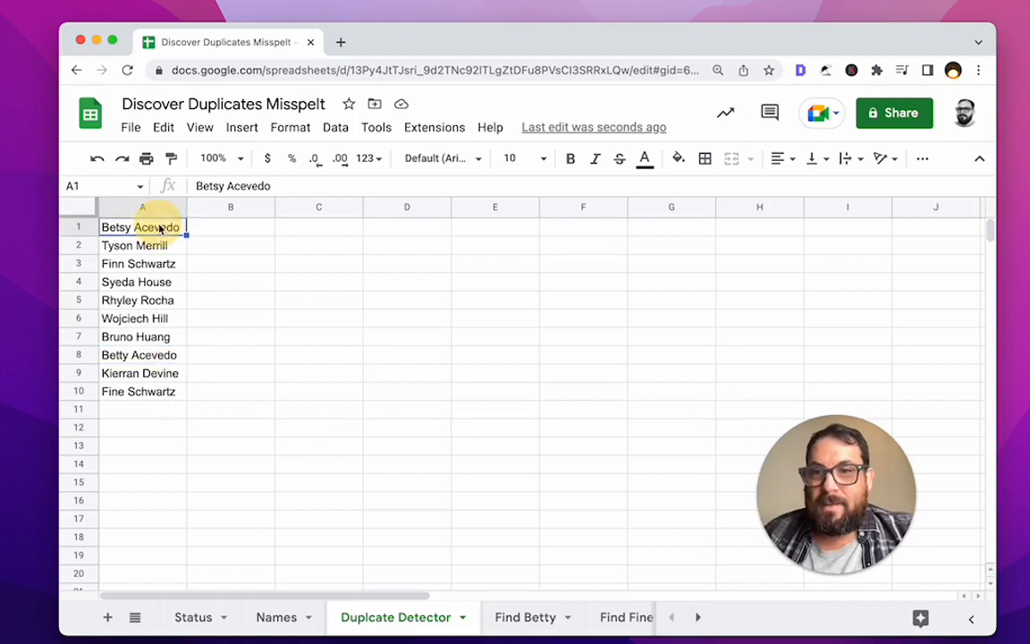
click(149, 357)
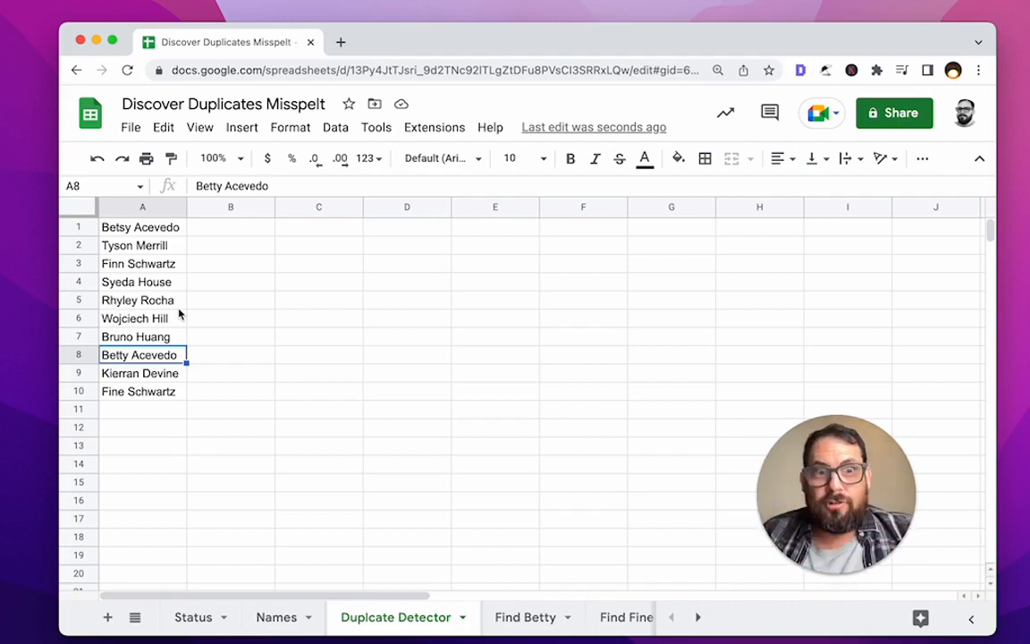
Step: Undo the duplicate removal to restore the full name list in column A
click(164, 282)
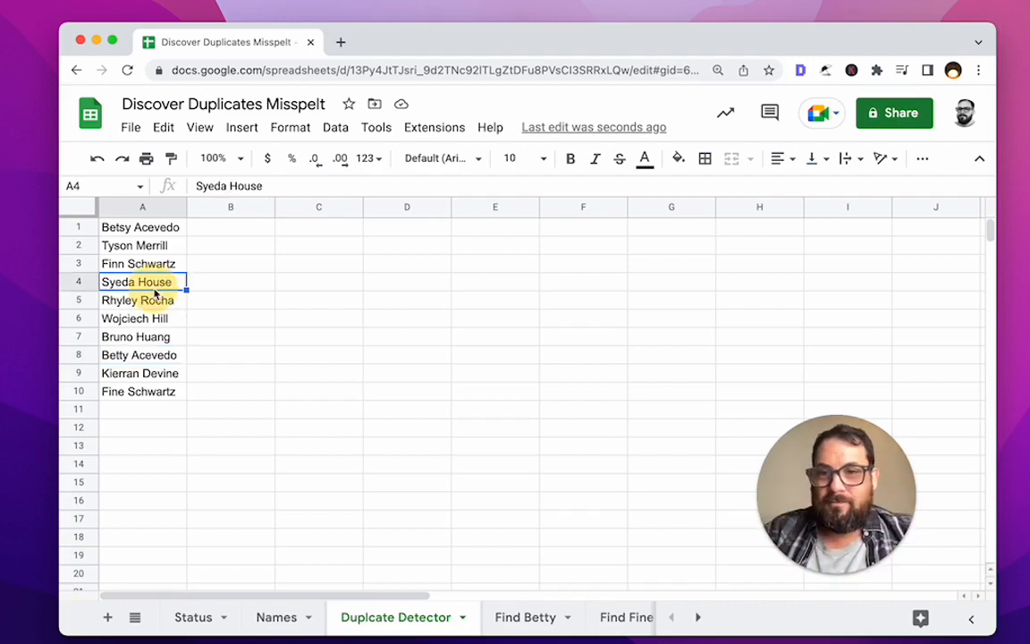
key(ctrl+v)
click(164, 319)
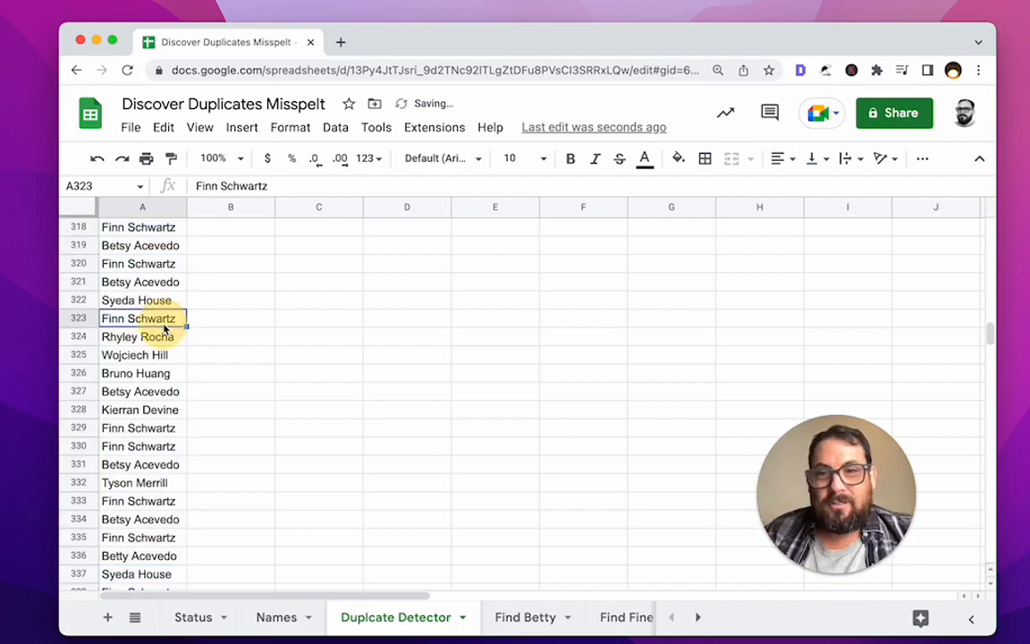
scroll(166, 336, up, 10)
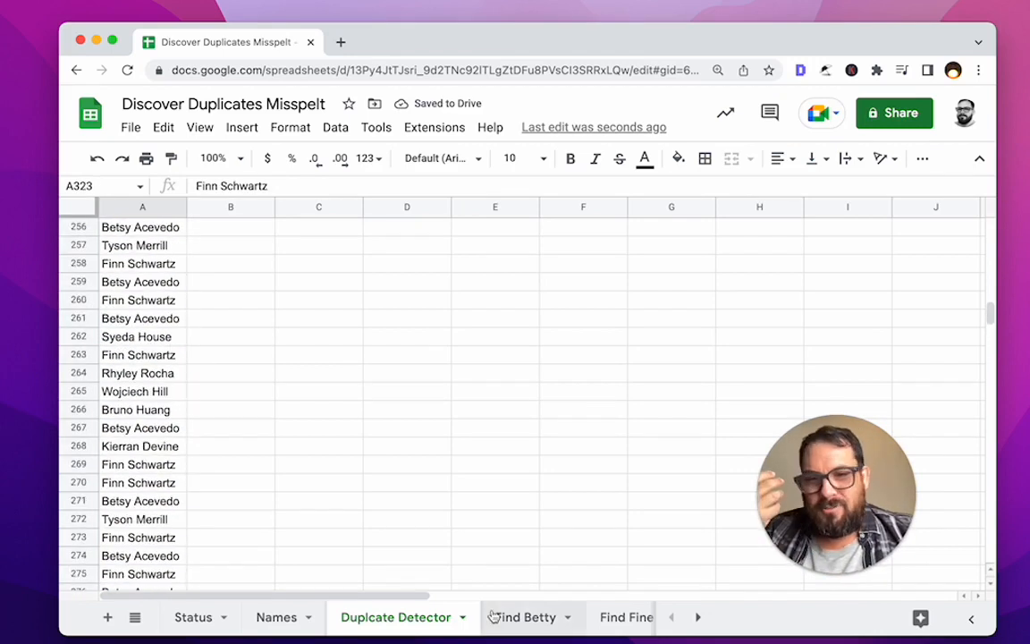
click(464, 618)
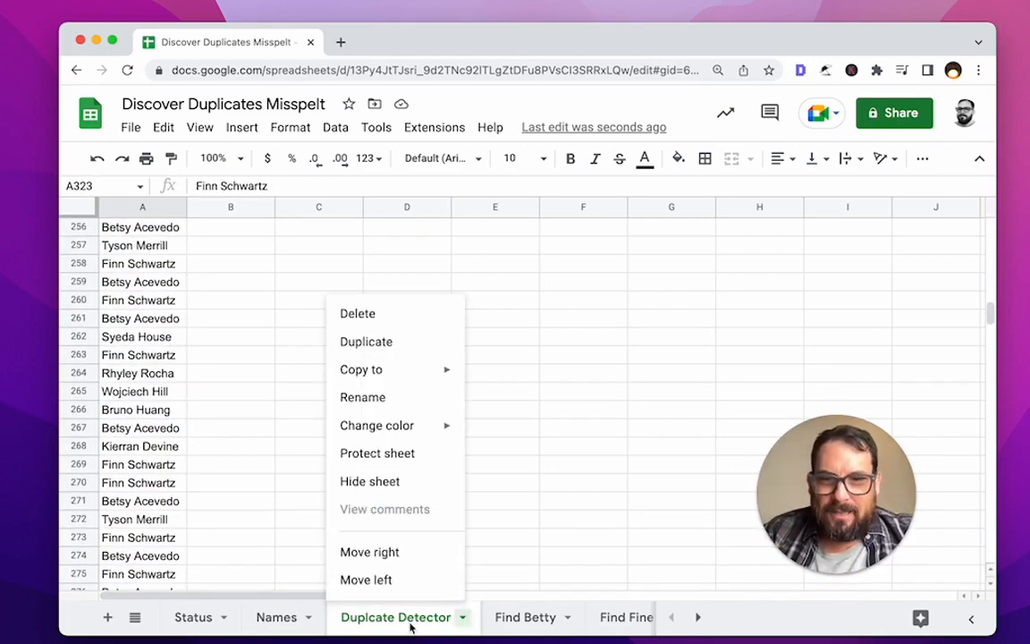
click(544, 503)
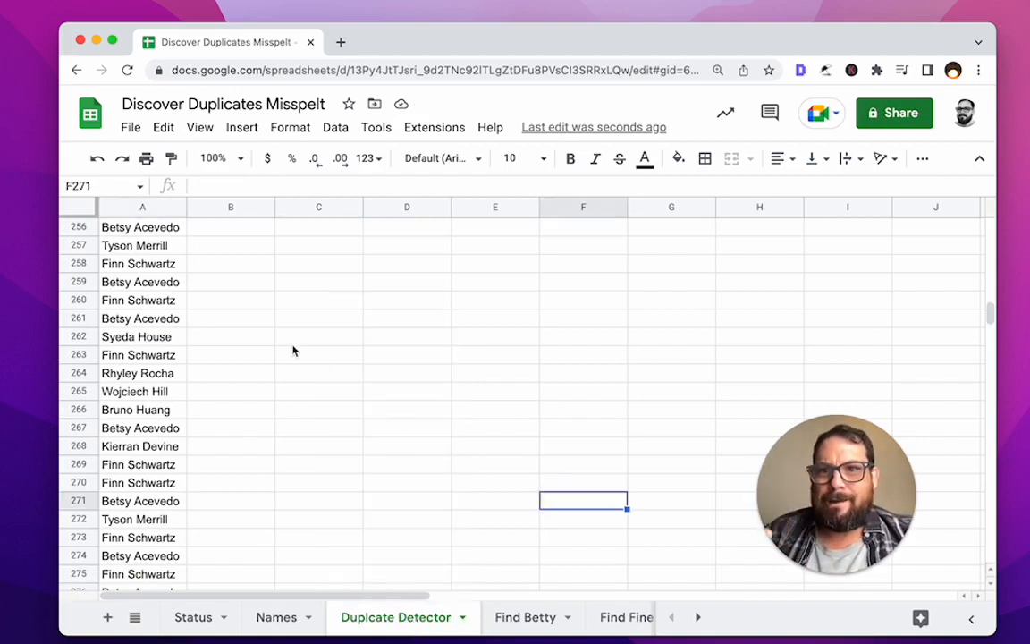
click(149, 304)
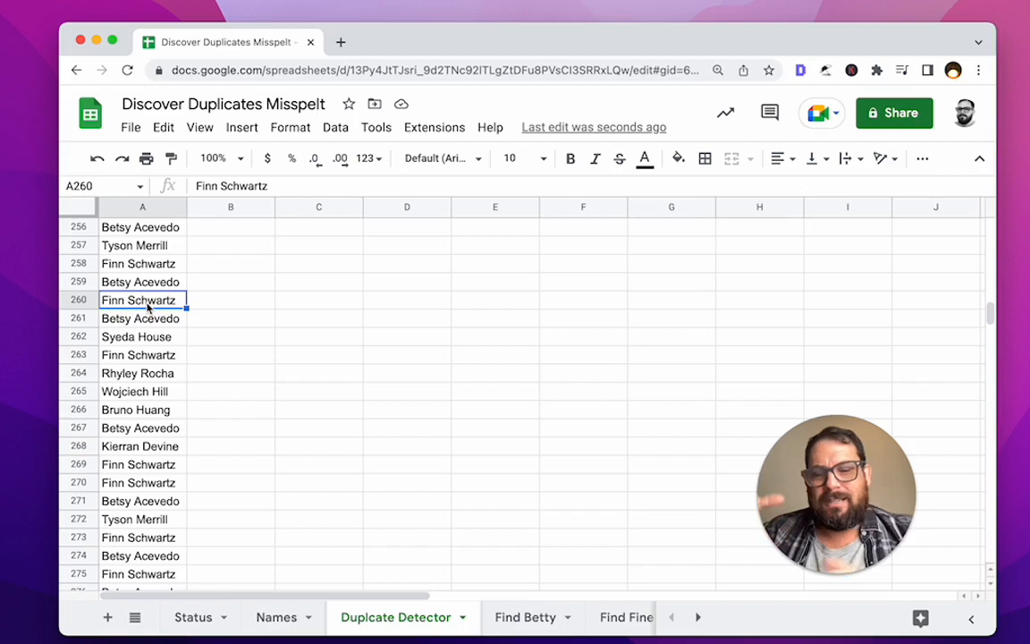
Step: Enter the formula =unique(A:A) in cell C1 to list each distinct name from column A
key(super+Down)
key(super+Up)
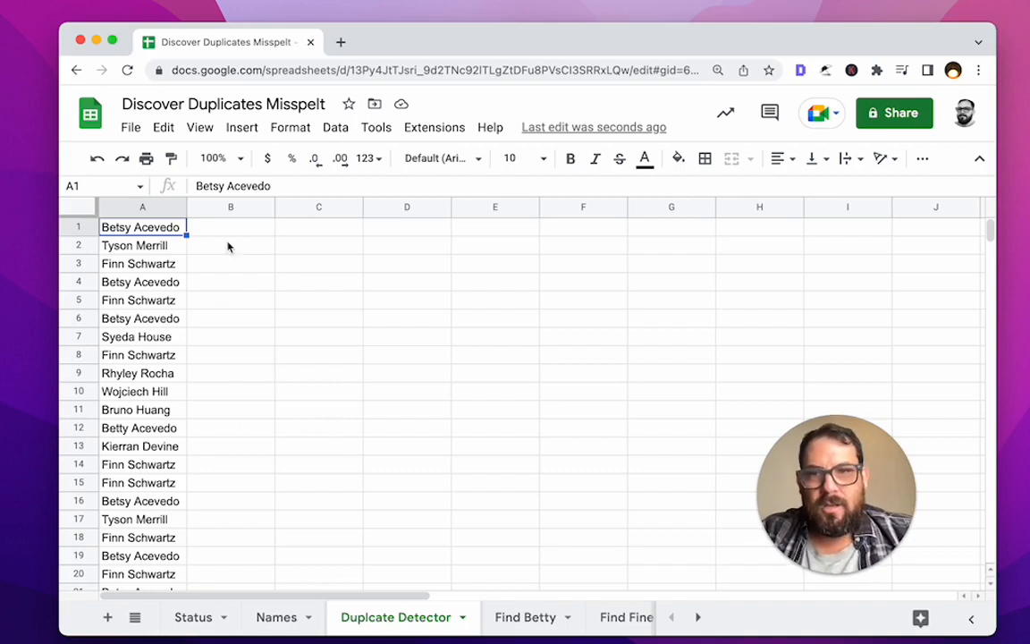
click(309, 233)
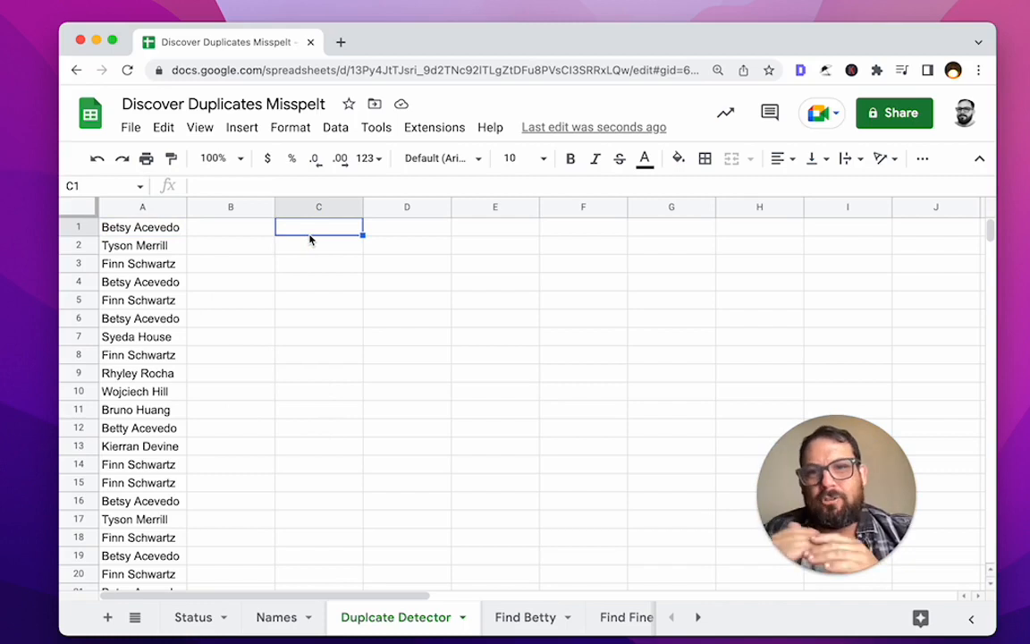
text(=)
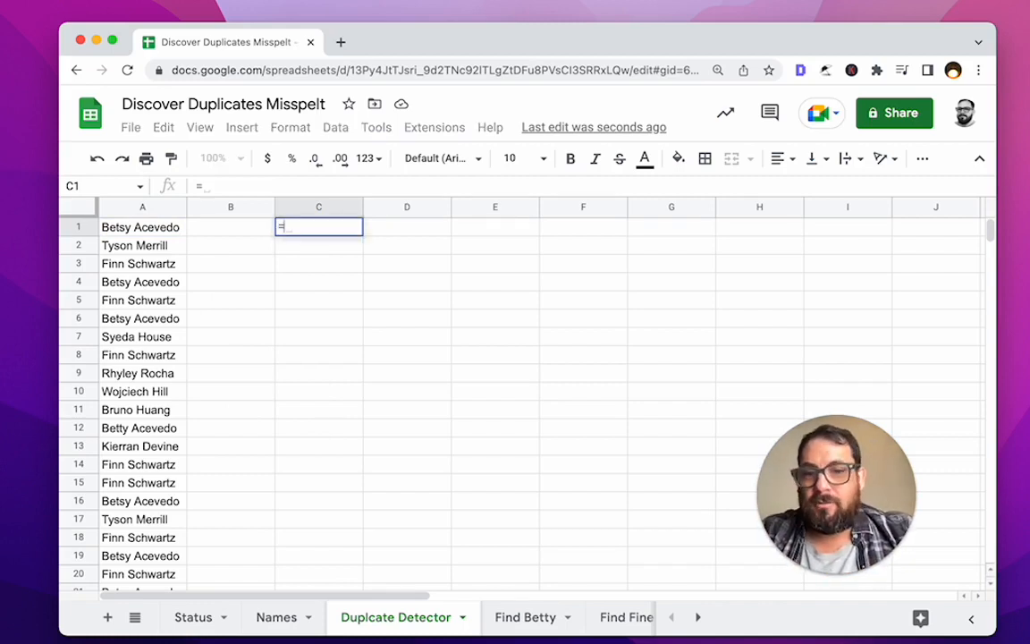
text(unique)
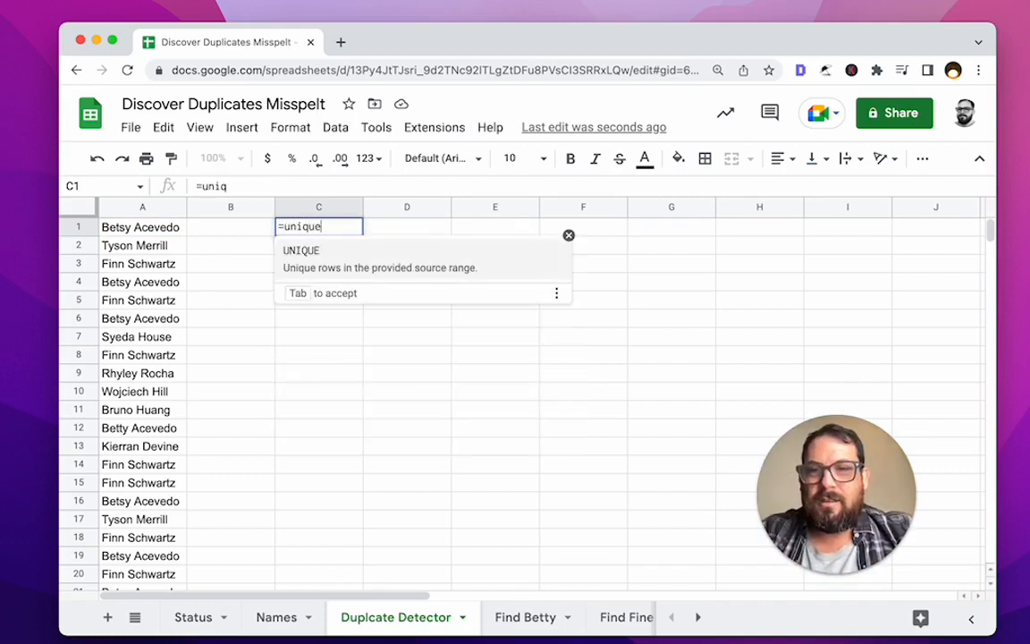
text(()
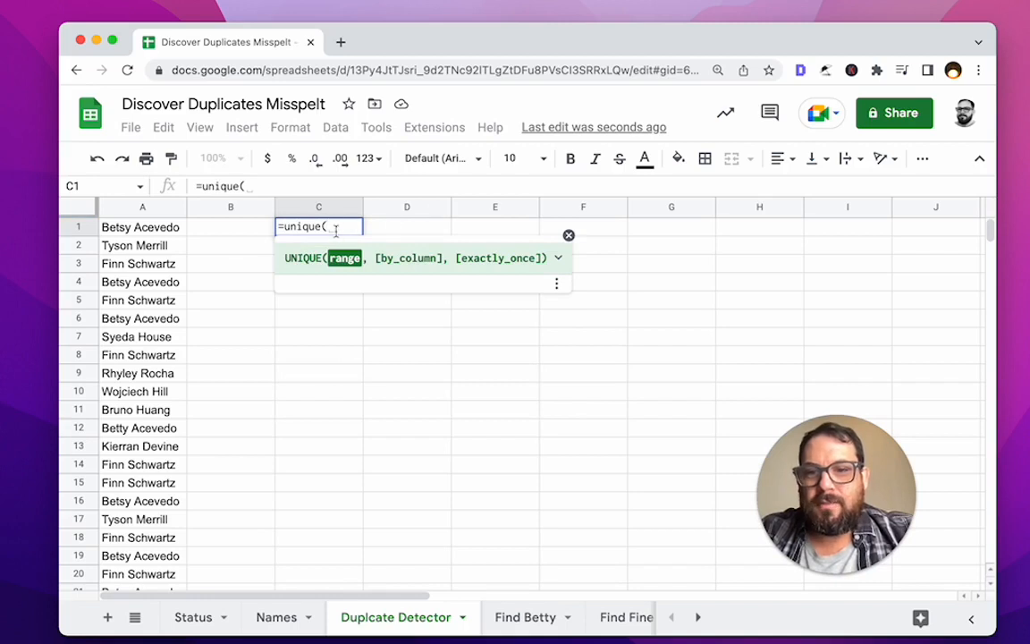
text(A:)
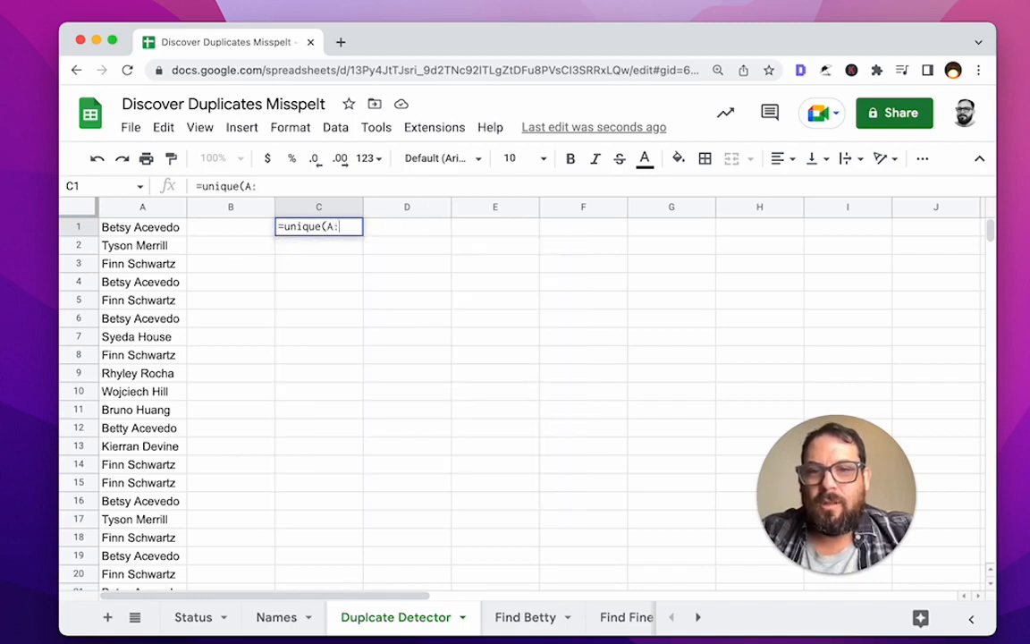
text(A))
key(Return)
Step: Review the formula in C1 and compare the similarly spelt names in rows 1 and 8 of column C
click(318, 227)
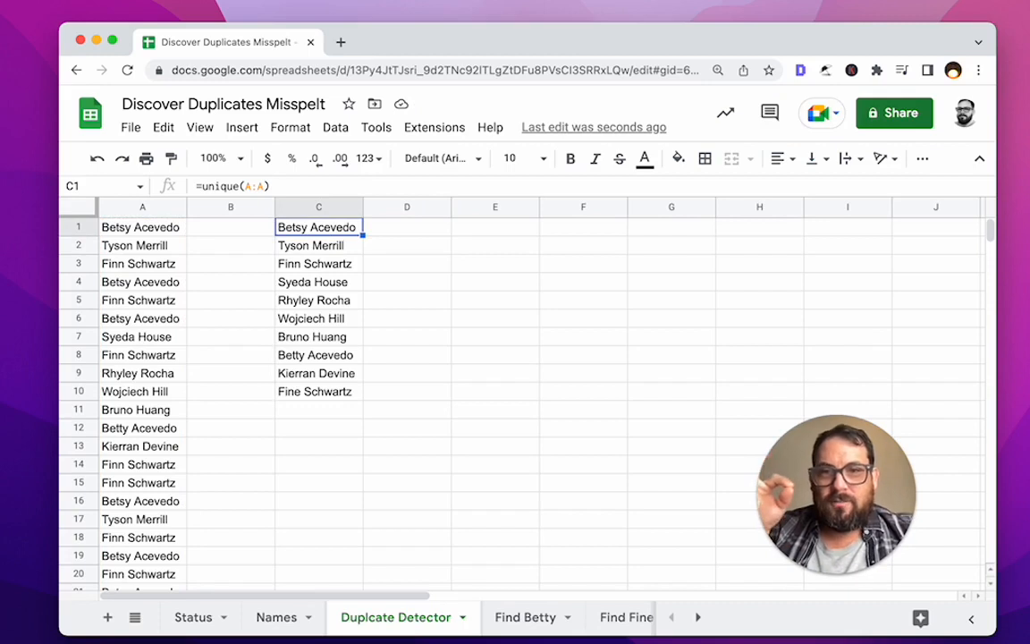
click(318, 245)
click(318, 354)
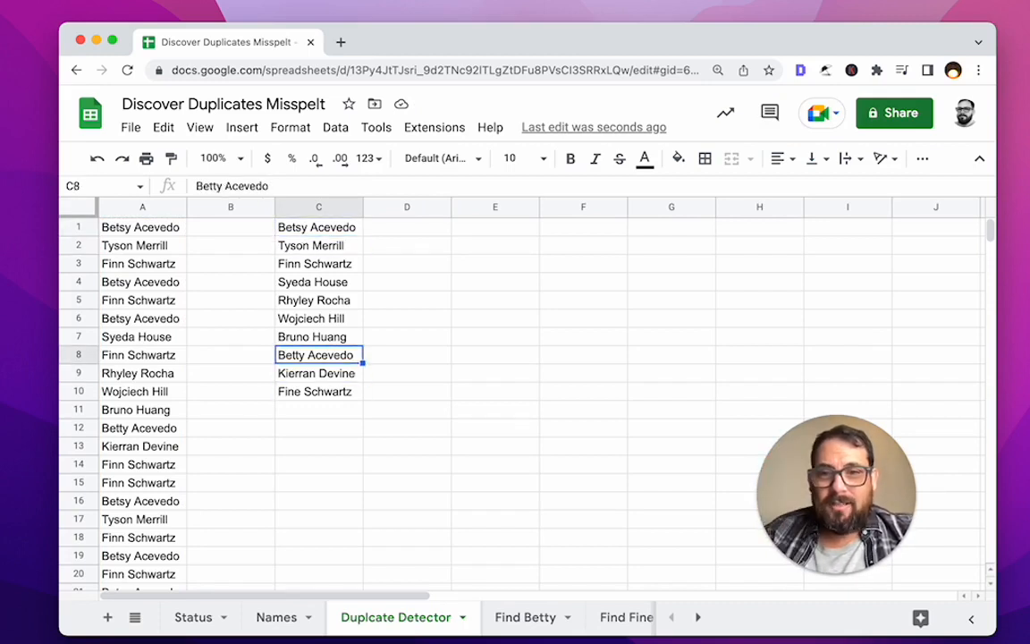
click(319, 318)
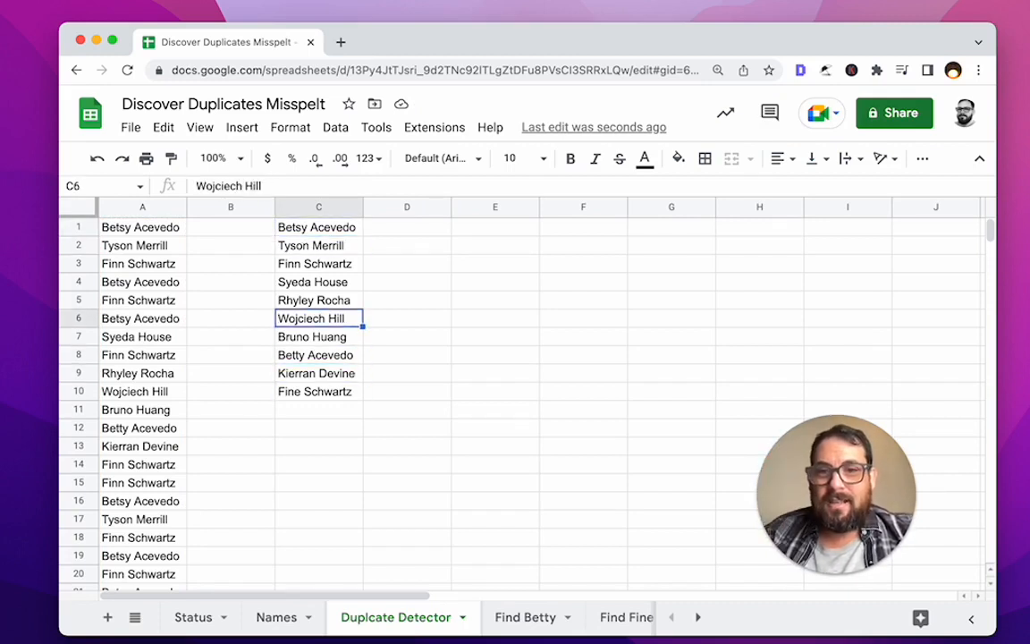
click(342, 227)
click(316, 357)
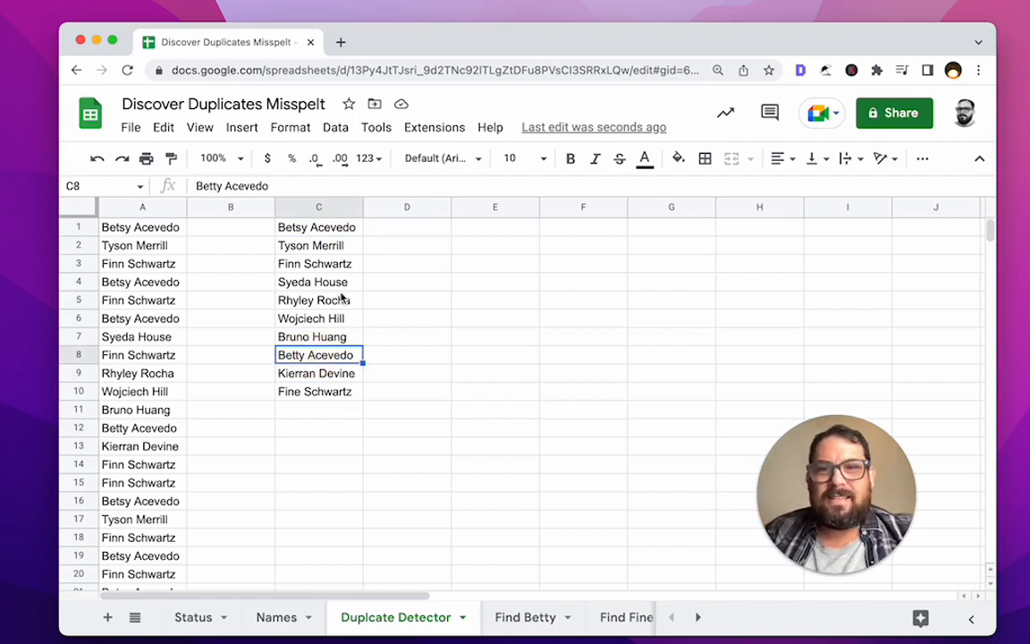
Step: Change the formula in C1 to =sort(unique(A:A),1,TRUE) to list the distinct names in ascending order
click(314, 228)
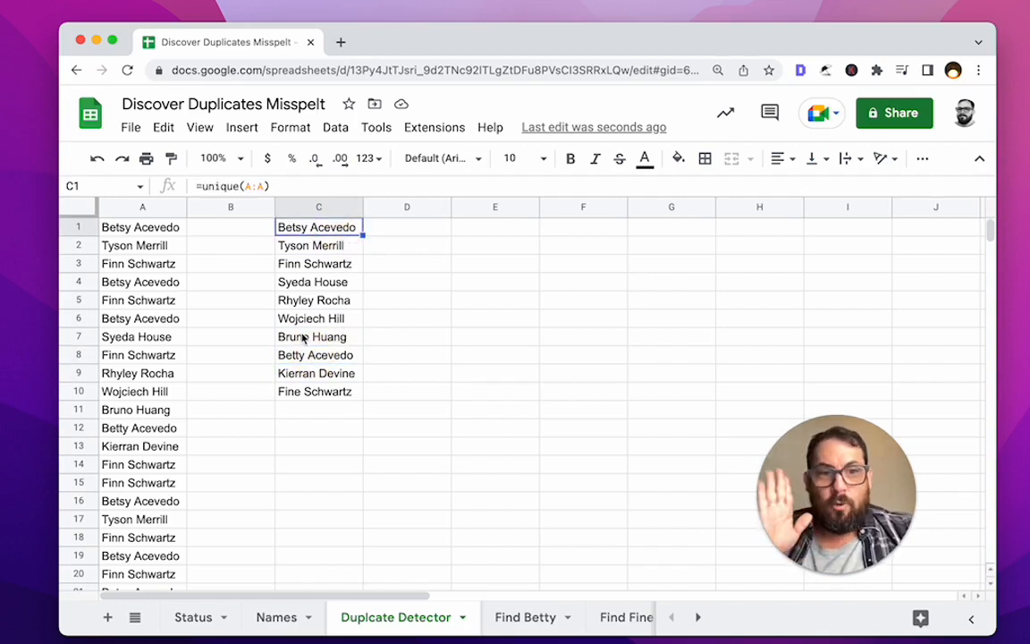
click(336, 362)
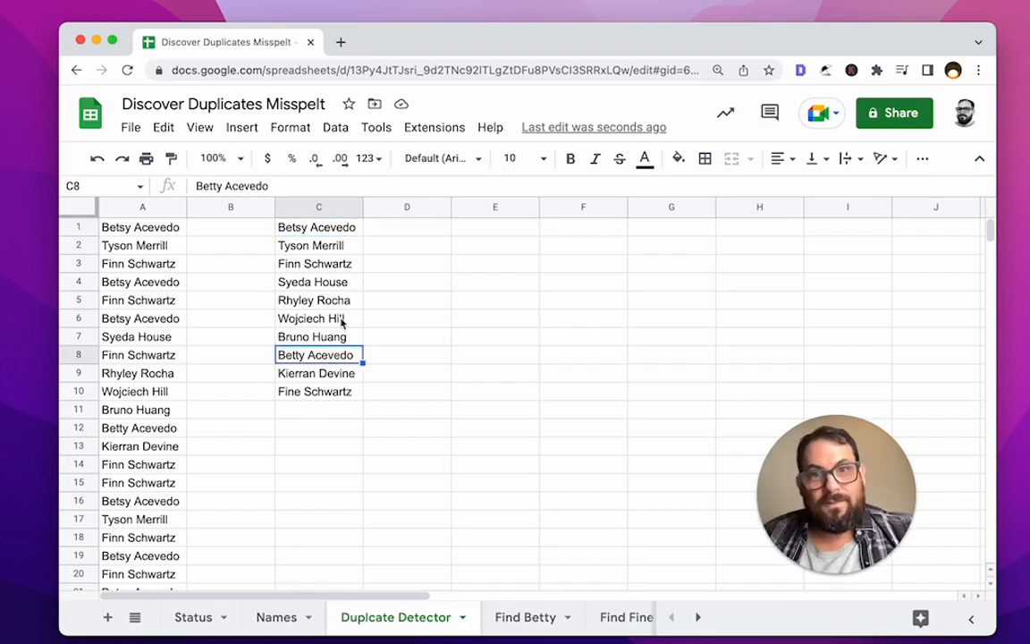
click(334, 243)
click(333, 228)
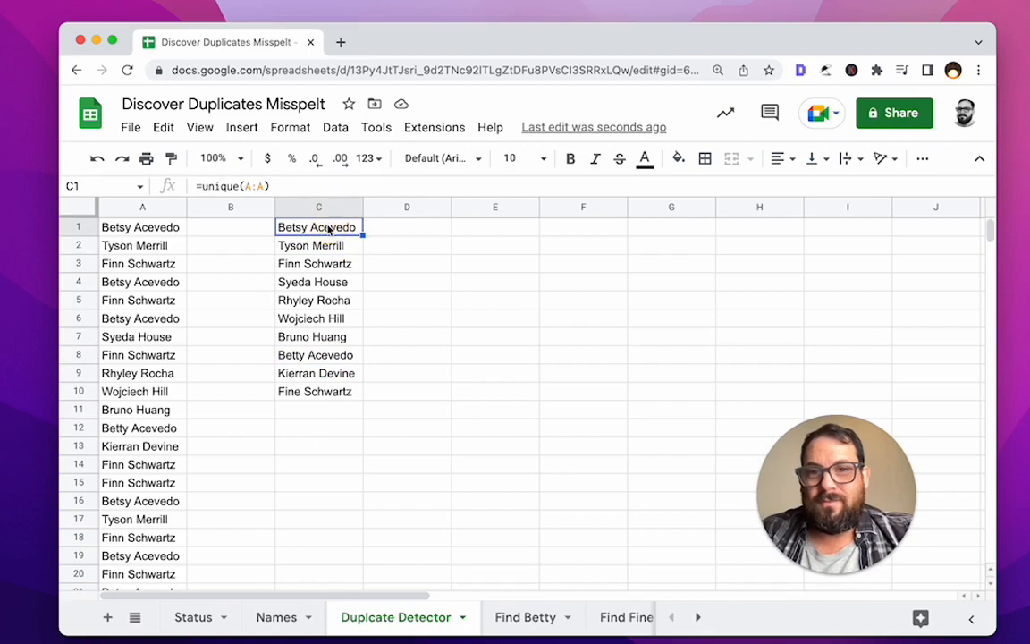
double_click(329, 229)
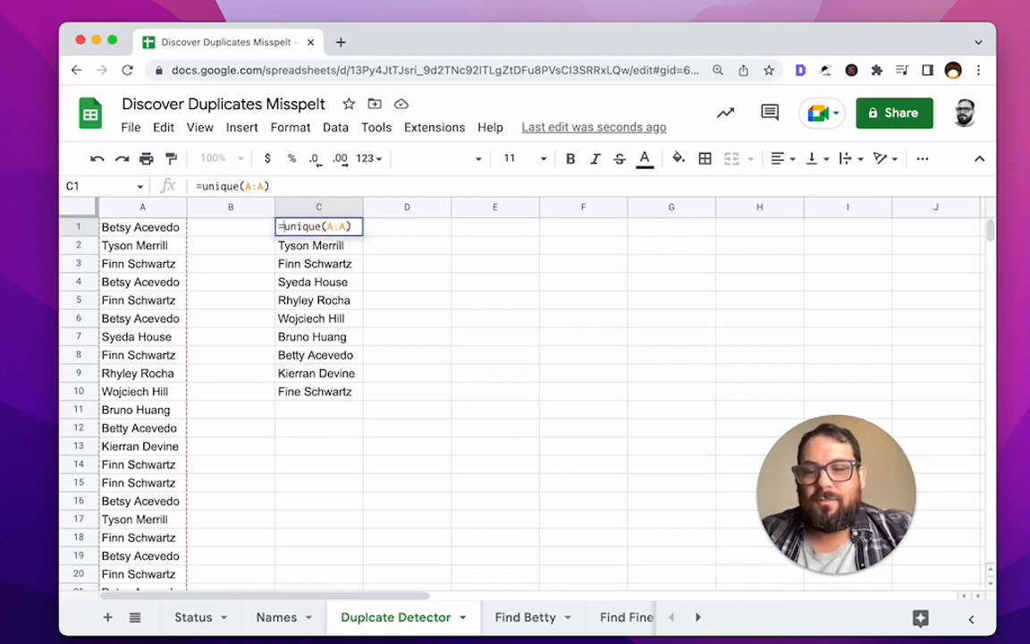
text(sort()
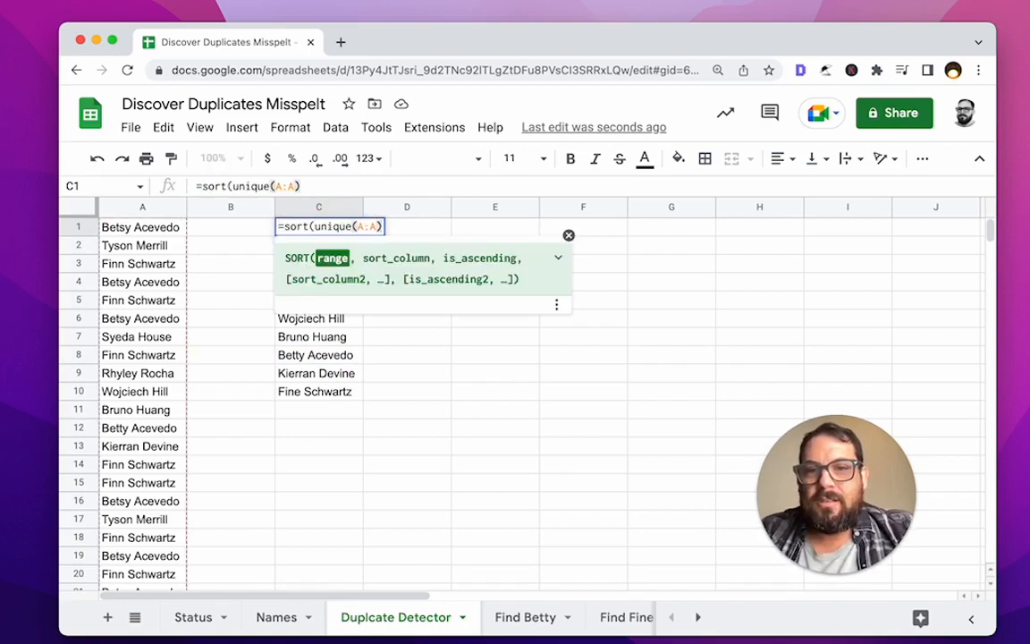
text(,1)
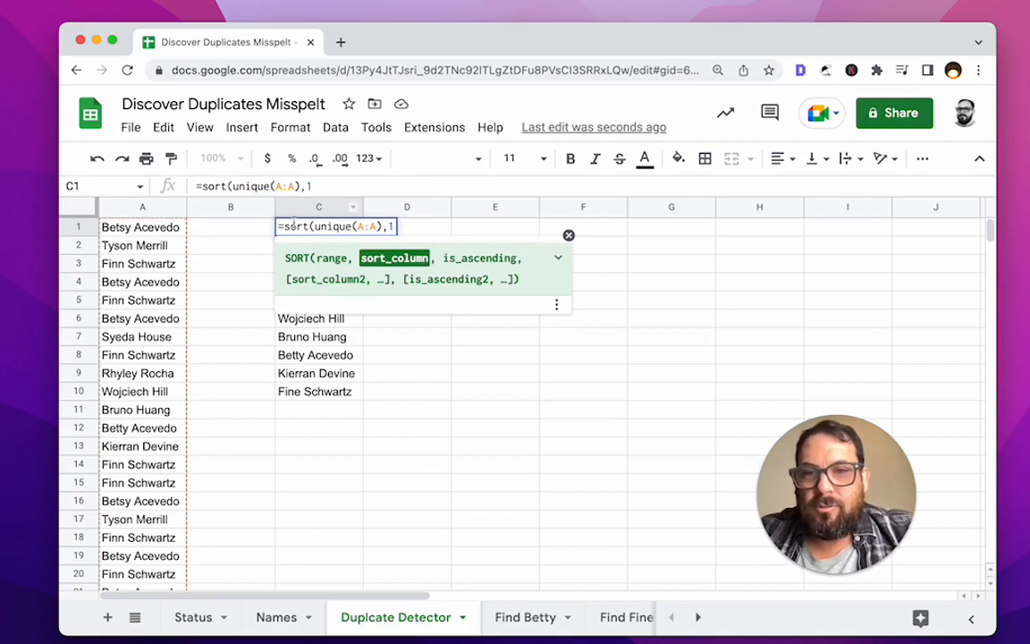
click(300, 226)
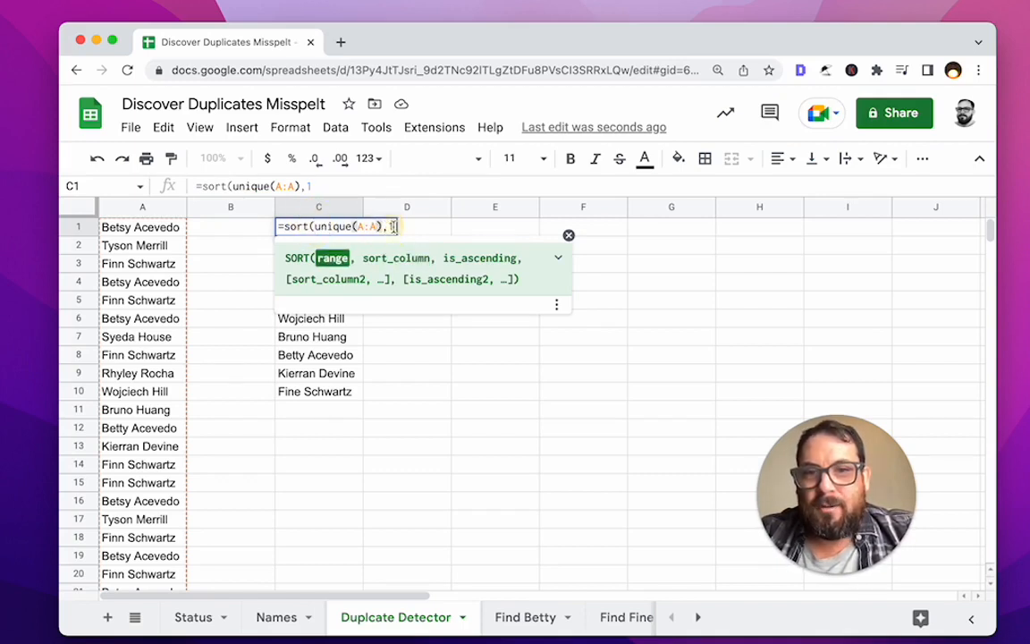
click(395, 226)
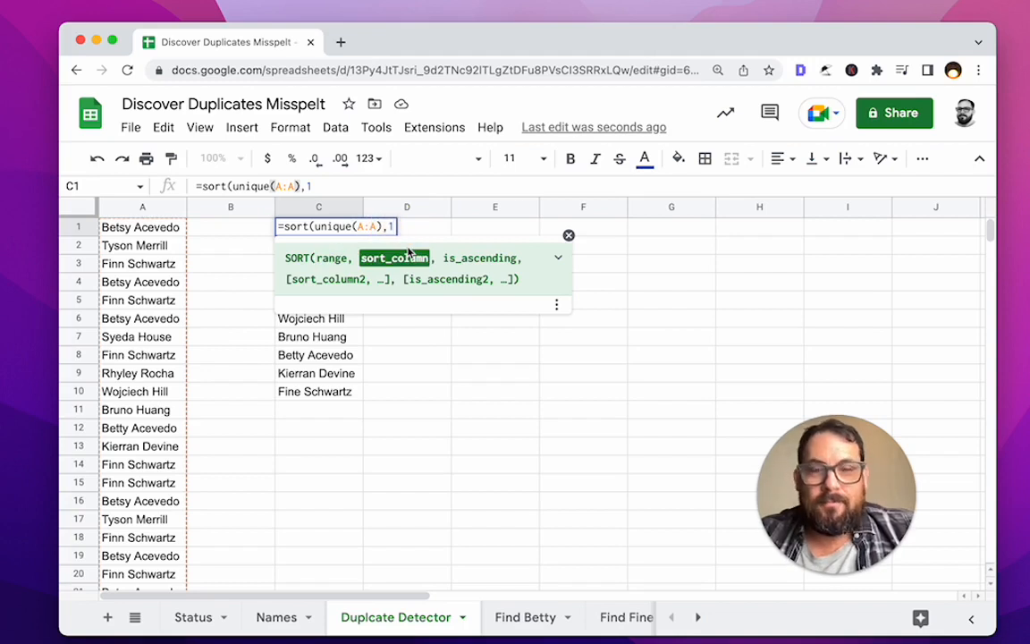
text(,)
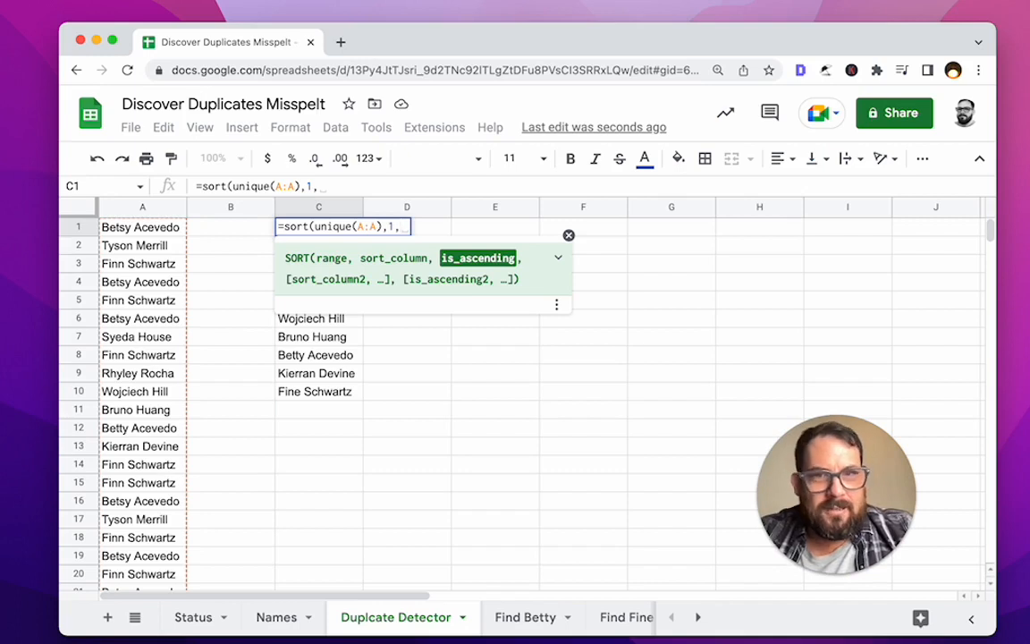
text(TRUE)
key(Return)
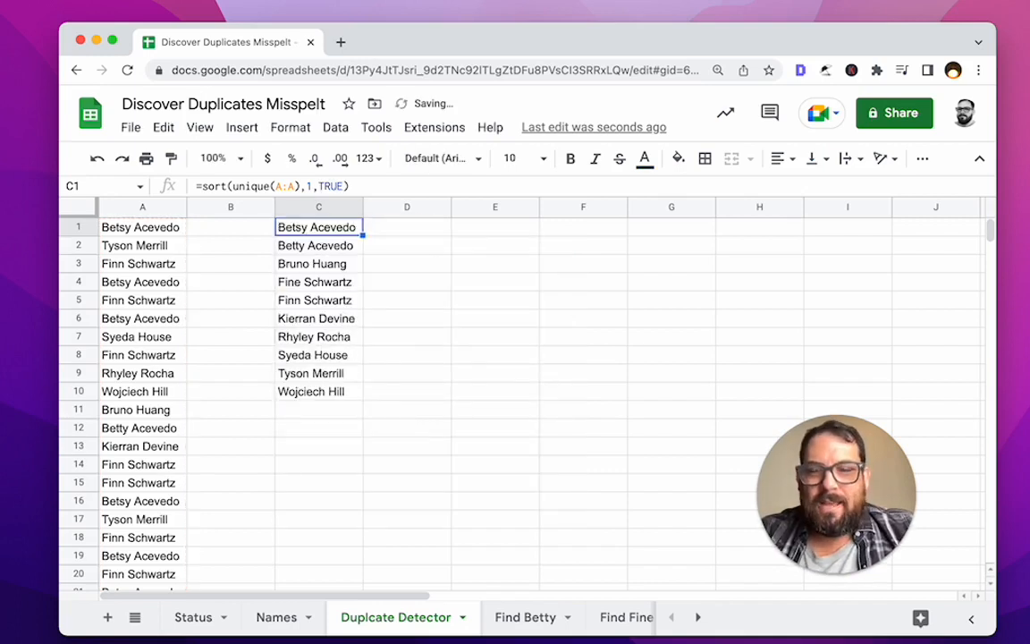
Step: Compare the similarly spelt neighbouring names in rows 1 and 2 of the sorted column C
click(295, 245)
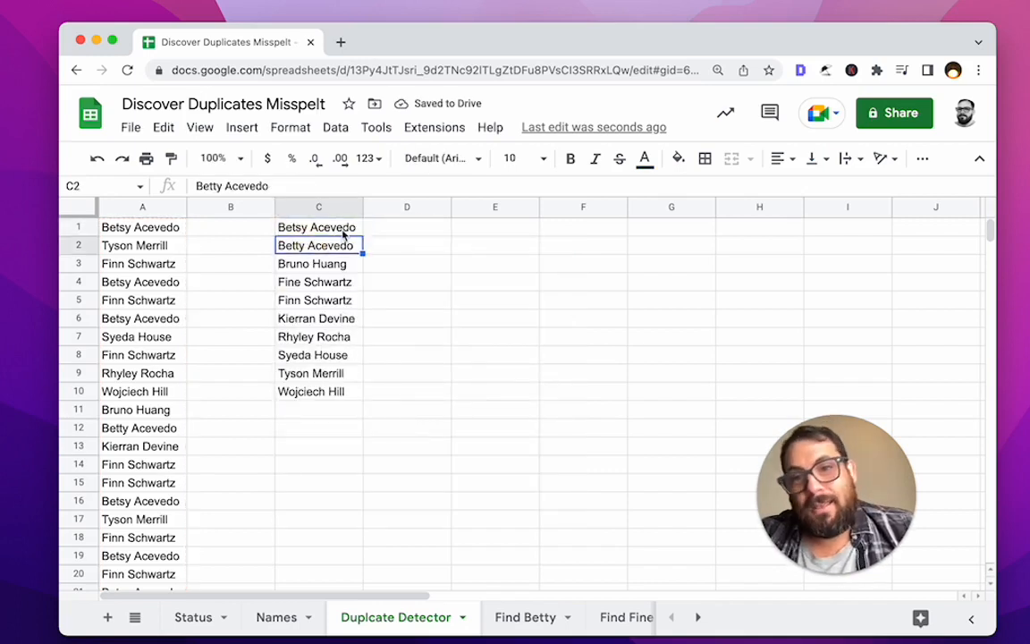
click(332, 229)
click(345, 243)
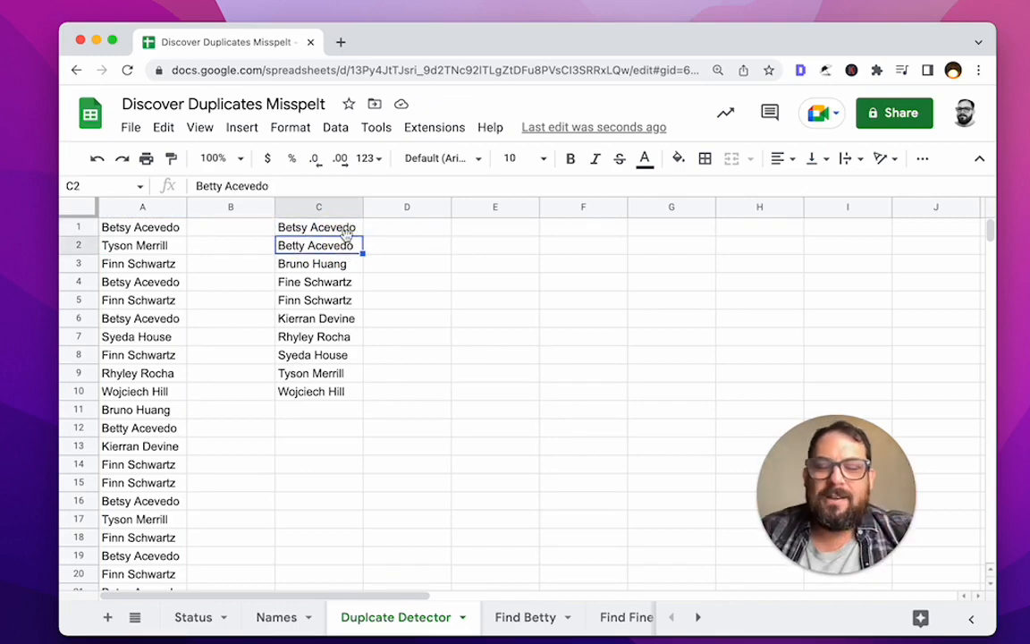
click(345, 225)
click(346, 244)
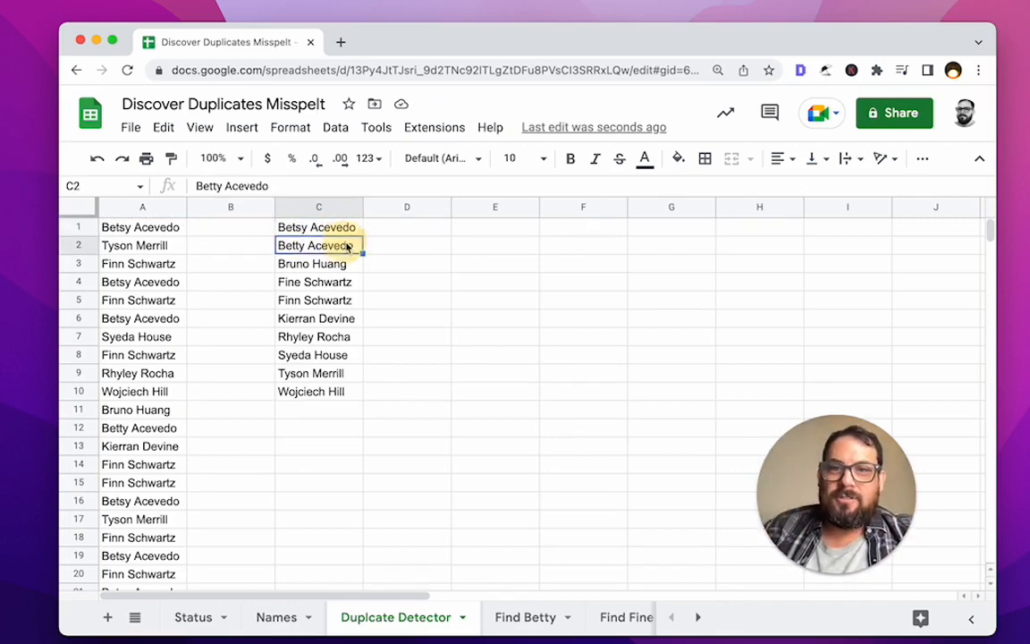
click(304, 223)
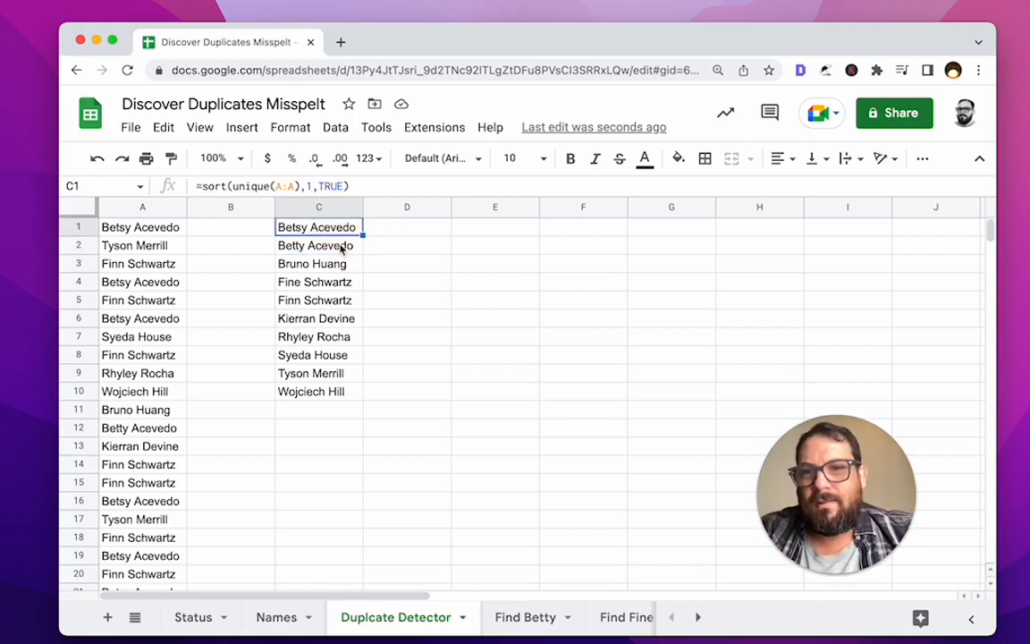
click(339, 245)
Step: Enter =countif(A:A,C1) in D1 and accept the suggested autofill to count every distinct name down to D10
click(385, 232)
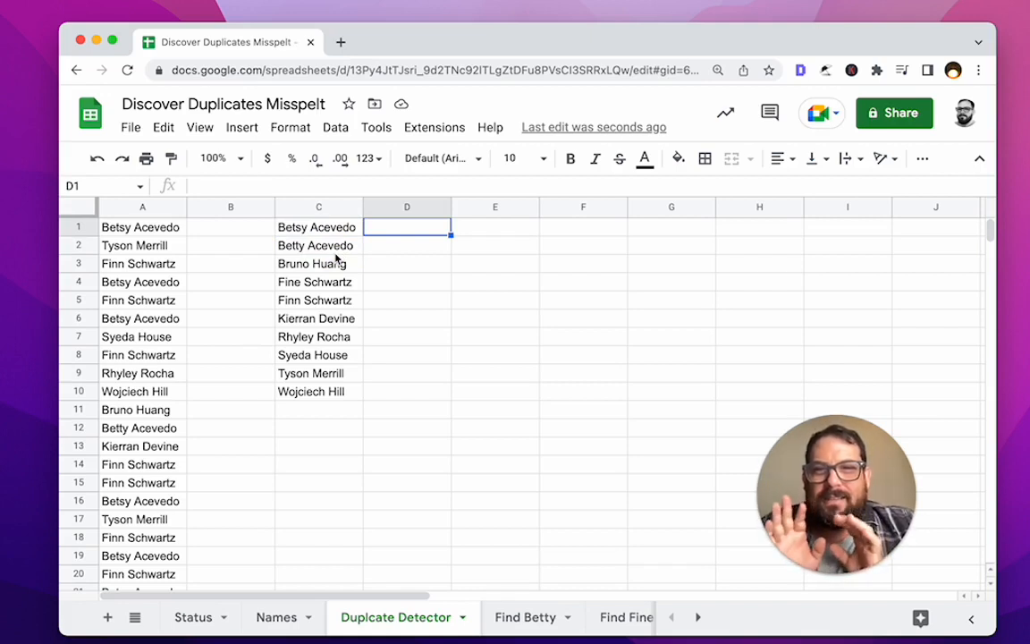
text(=)
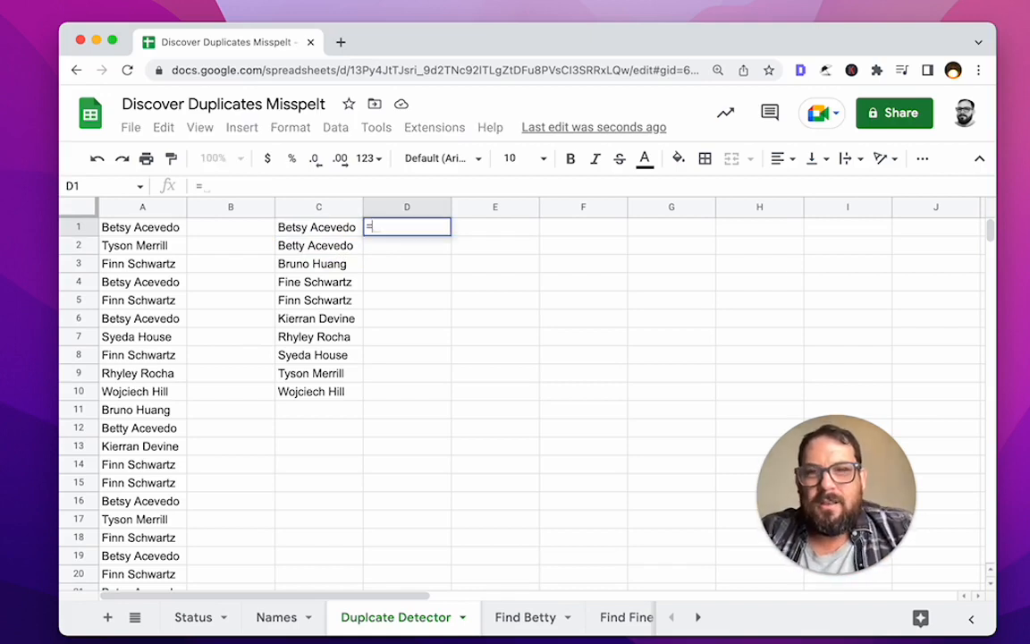
text(countif()
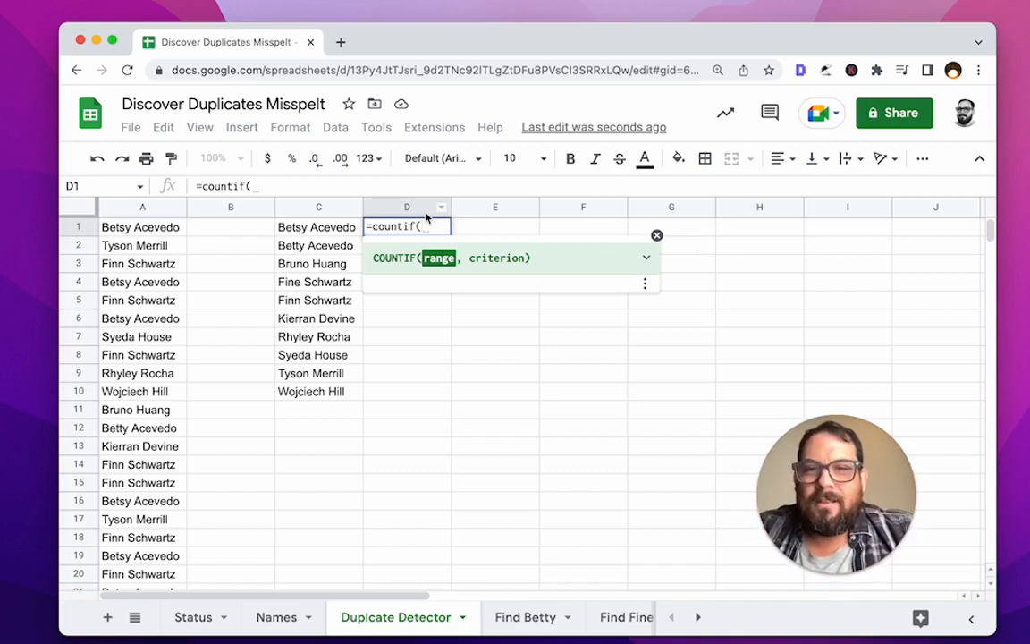
text(A)
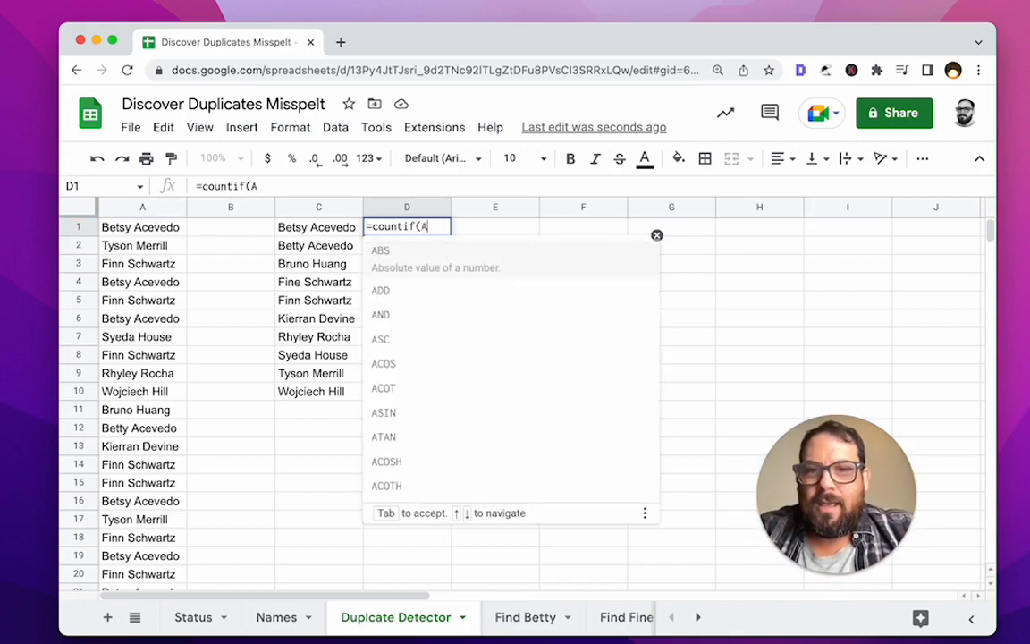
text(:A,)
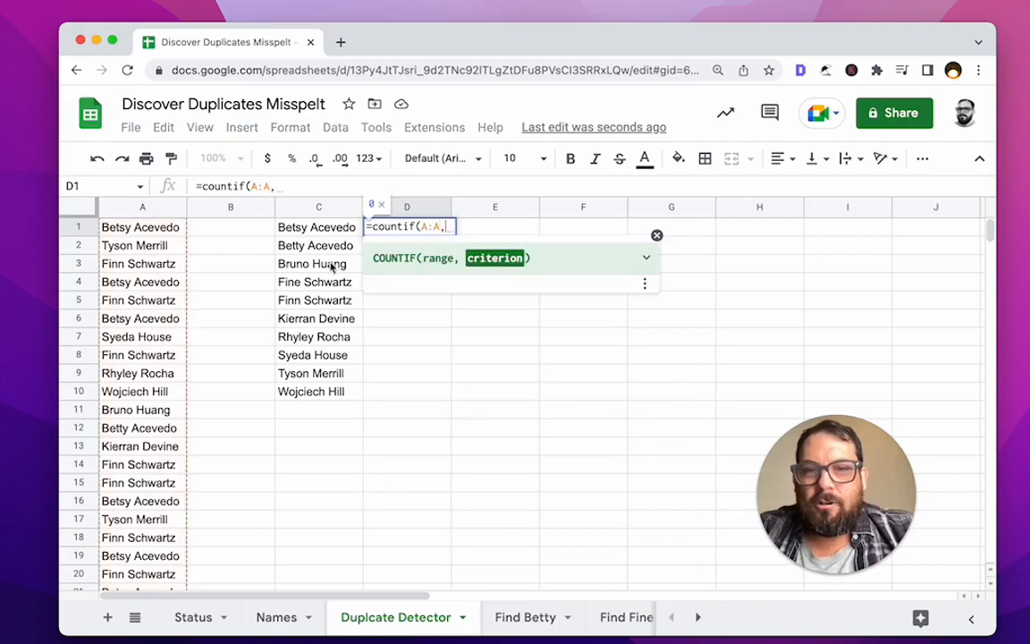
text(C1)
key(Return)
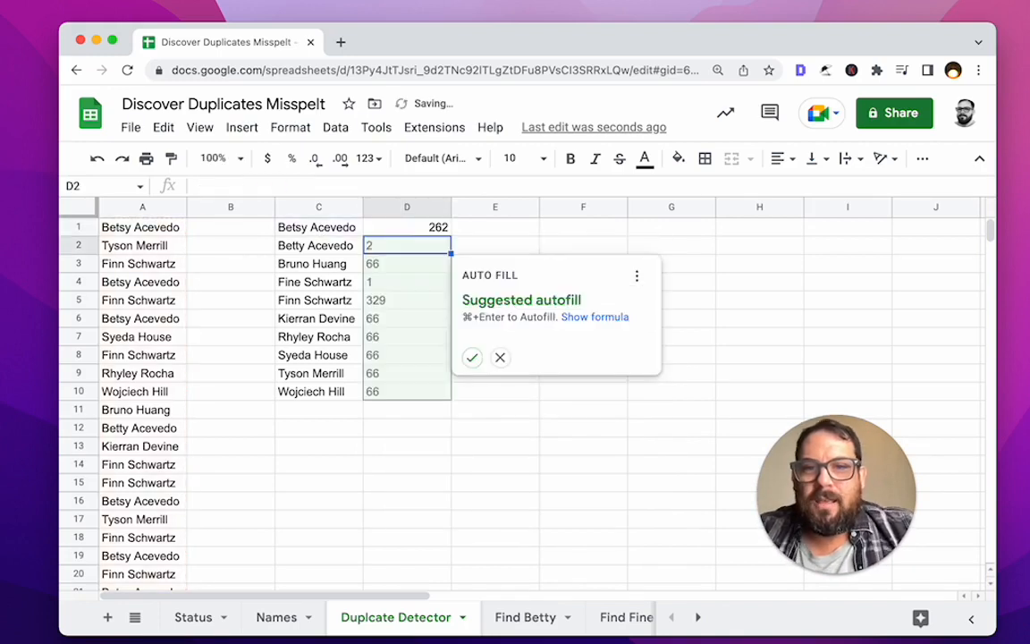
click(472, 359)
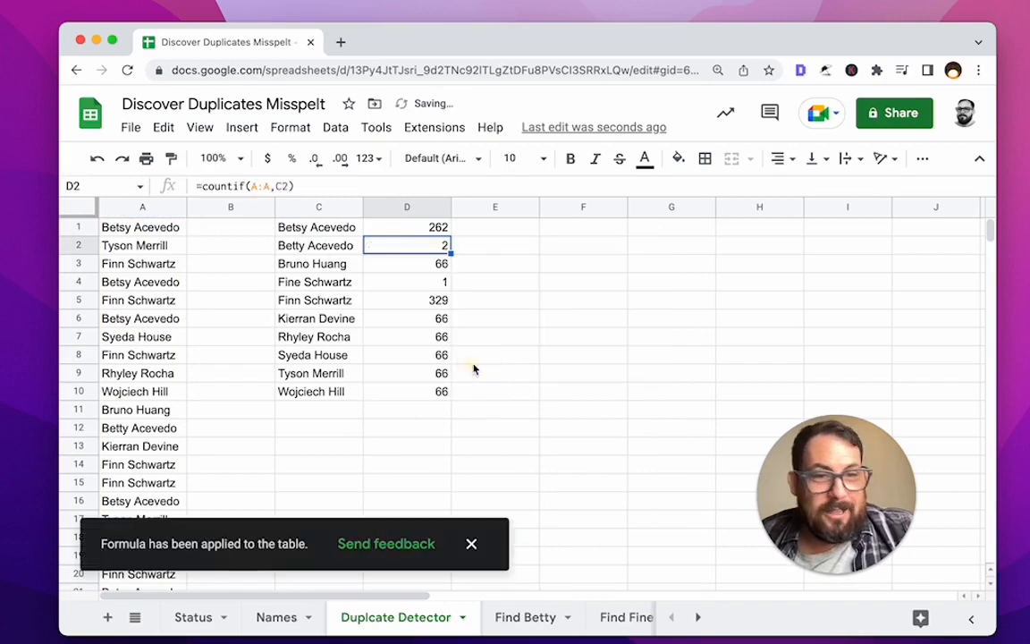
Step: Compare the counts in column D for the similarly spelt name pairs in rows 1–2 and 4–5
click(433, 231)
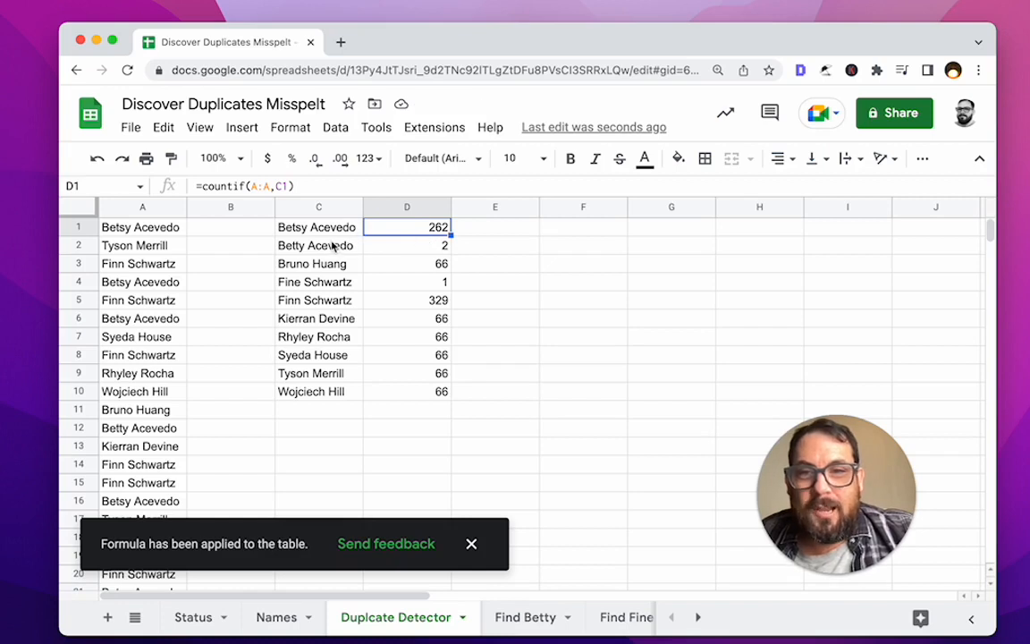
click(324, 229)
click(386, 245)
click(322, 245)
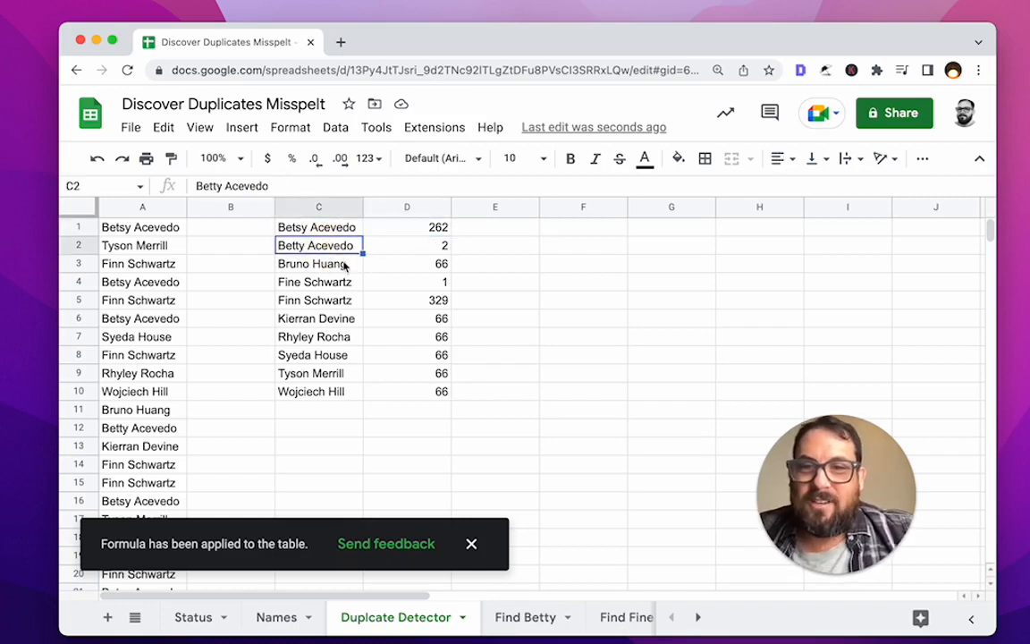
click(398, 263)
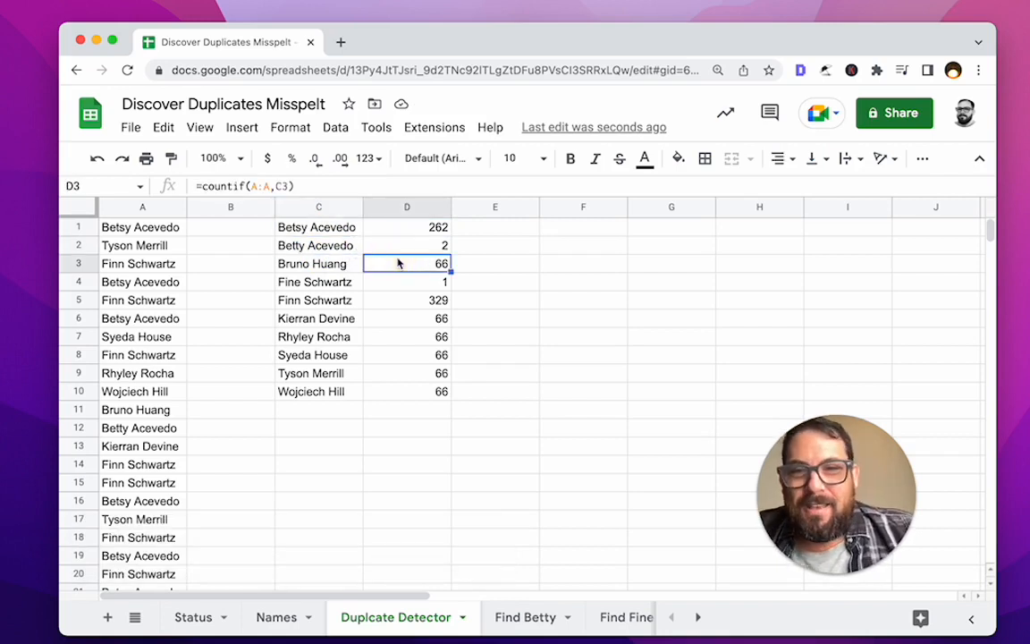
key(Left)
key(Down)
key(Down)
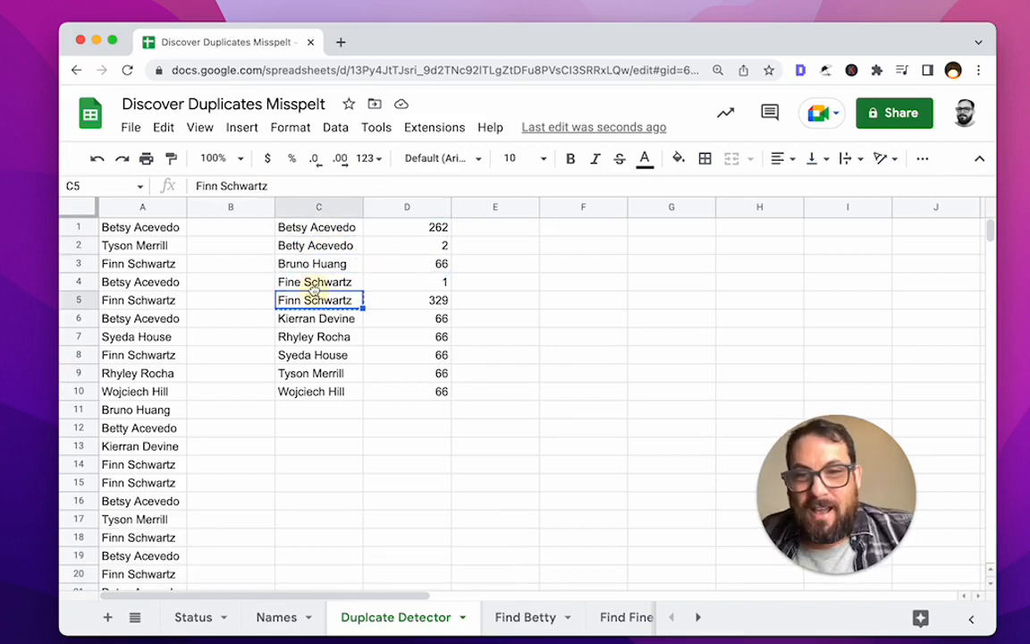
Step: On the Find Betty sheet, enter =sort(unique(A:A),1,FALSE) in C1 to list distinct names in descending order
click(528, 616)
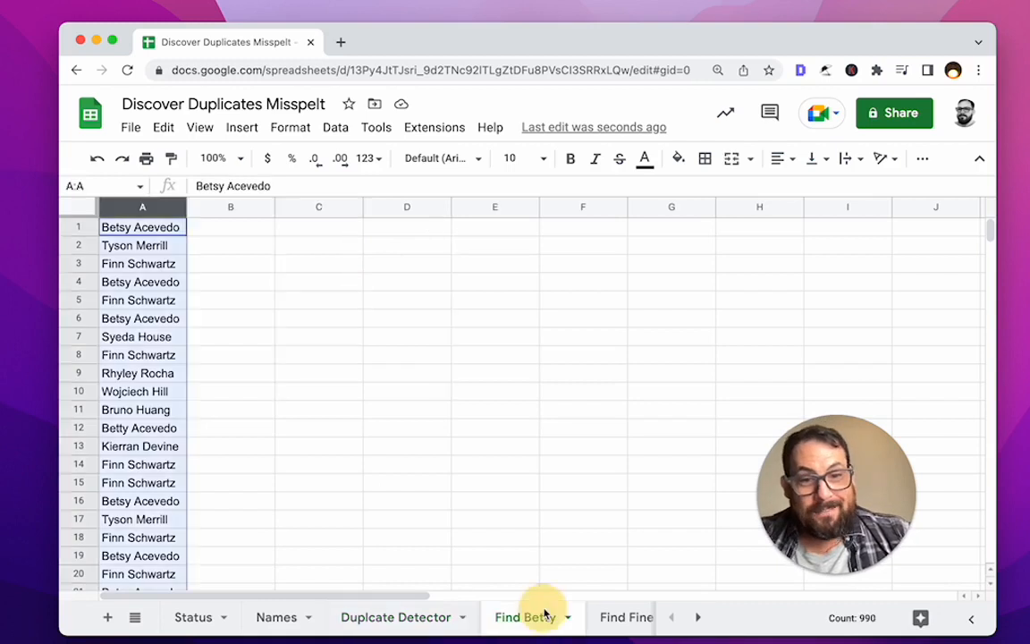
click(304, 223)
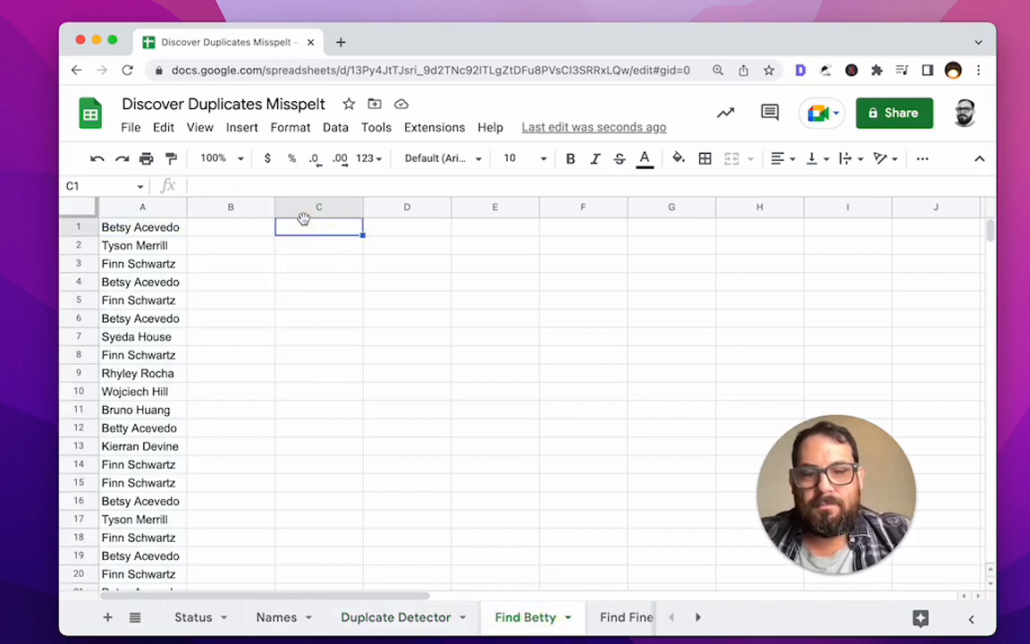
text(=sort(unique(A:A)
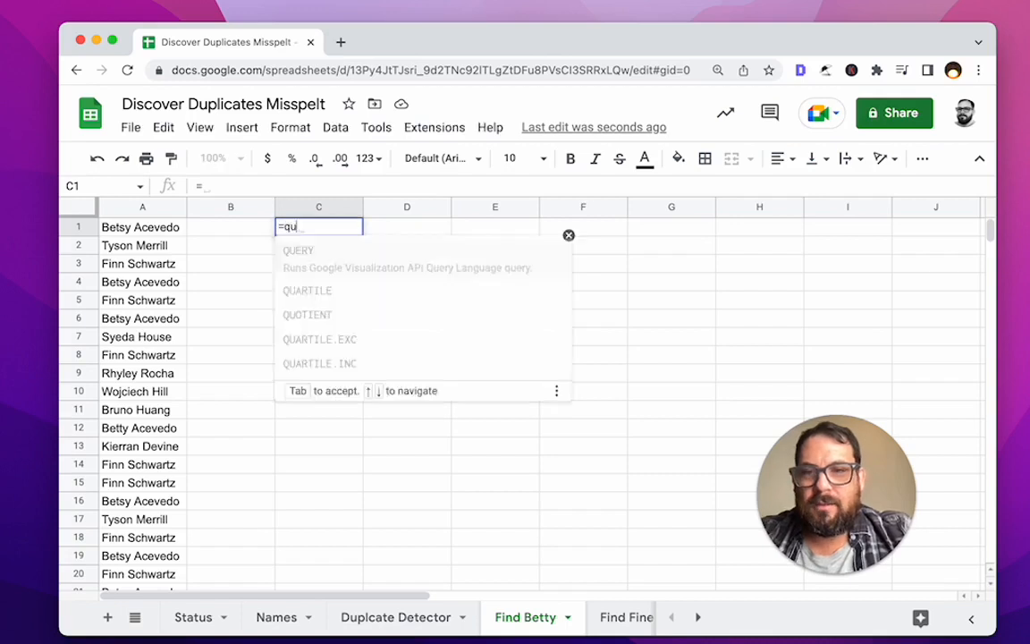
text())
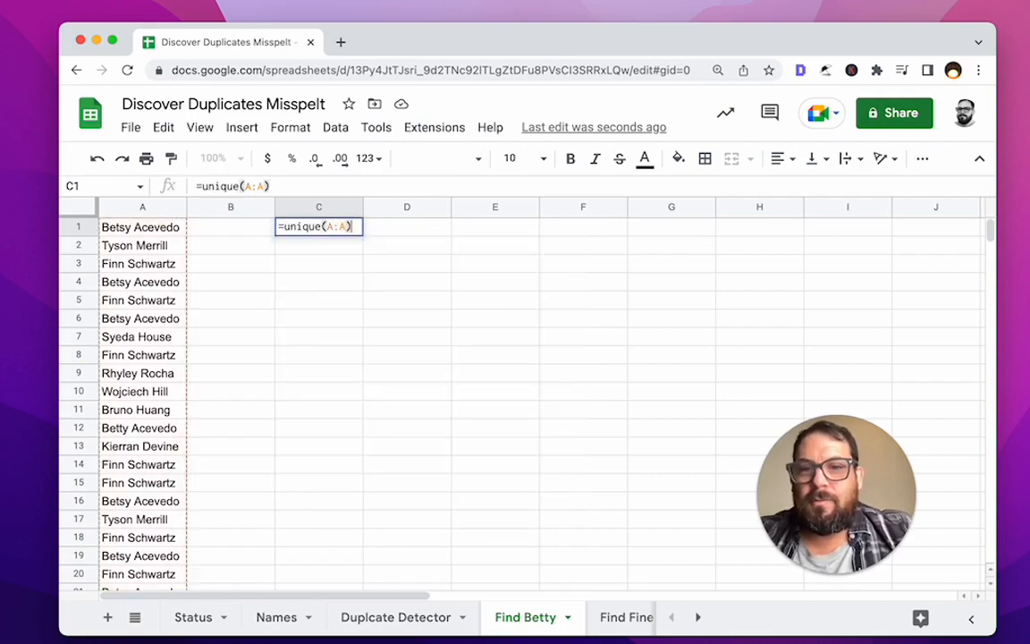
click(282, 226)
text(sort(unique(A:A),1)
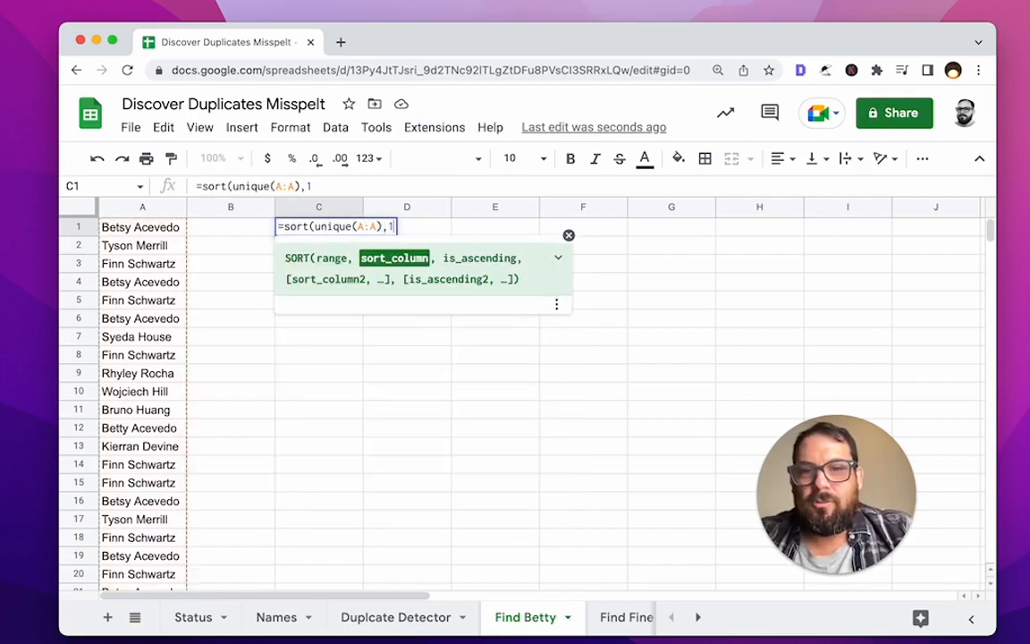
text(,)
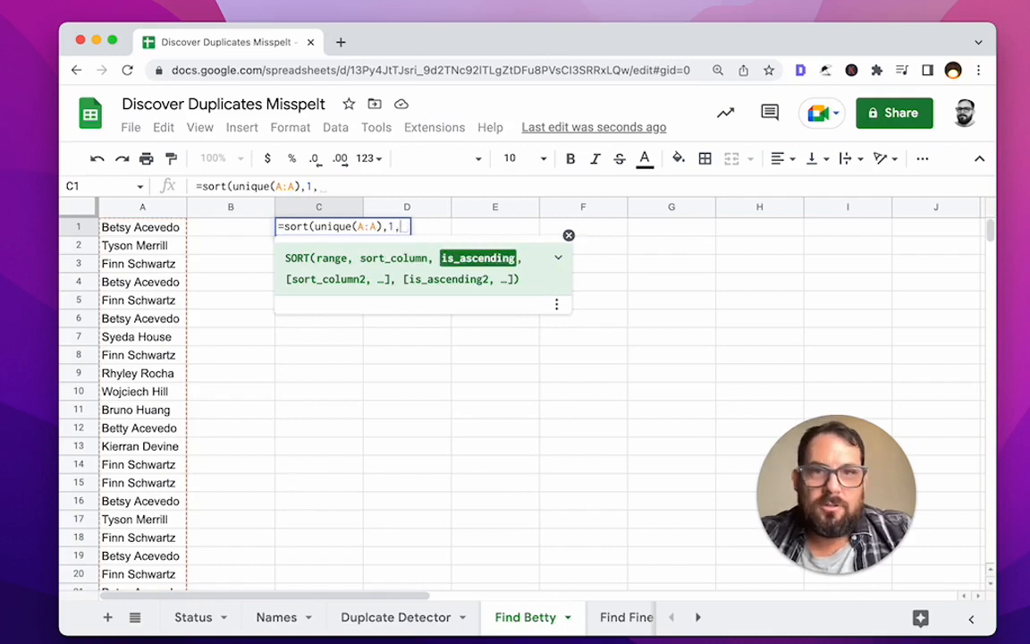
text(FALSE))
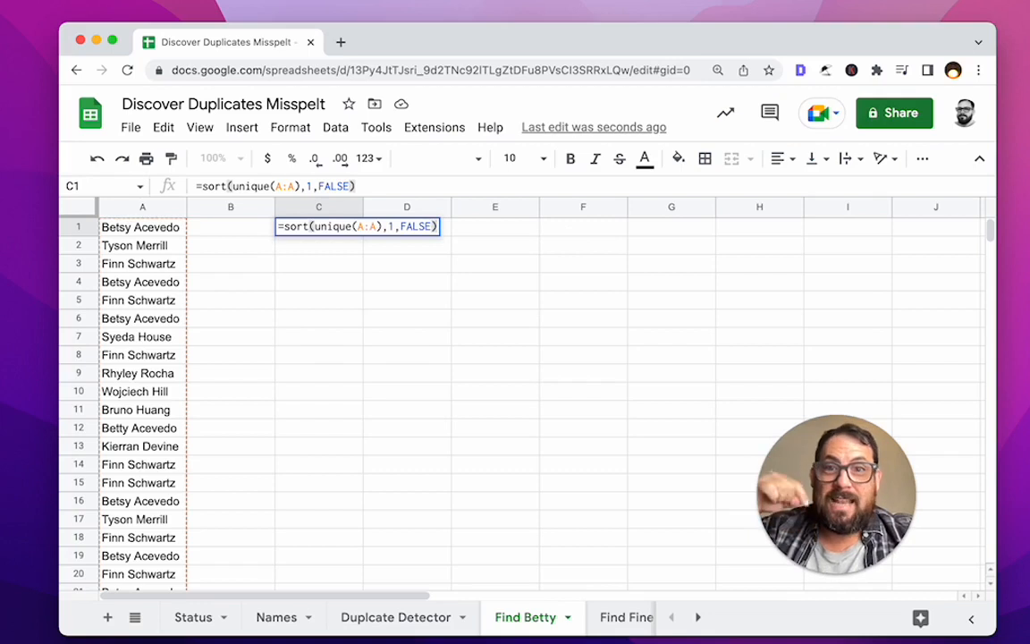
key(Return)
Step: Enter =countif(A:A,C1) in D1 and accept the suggested autofill to count every distinct name down to D9
click(429, 226)
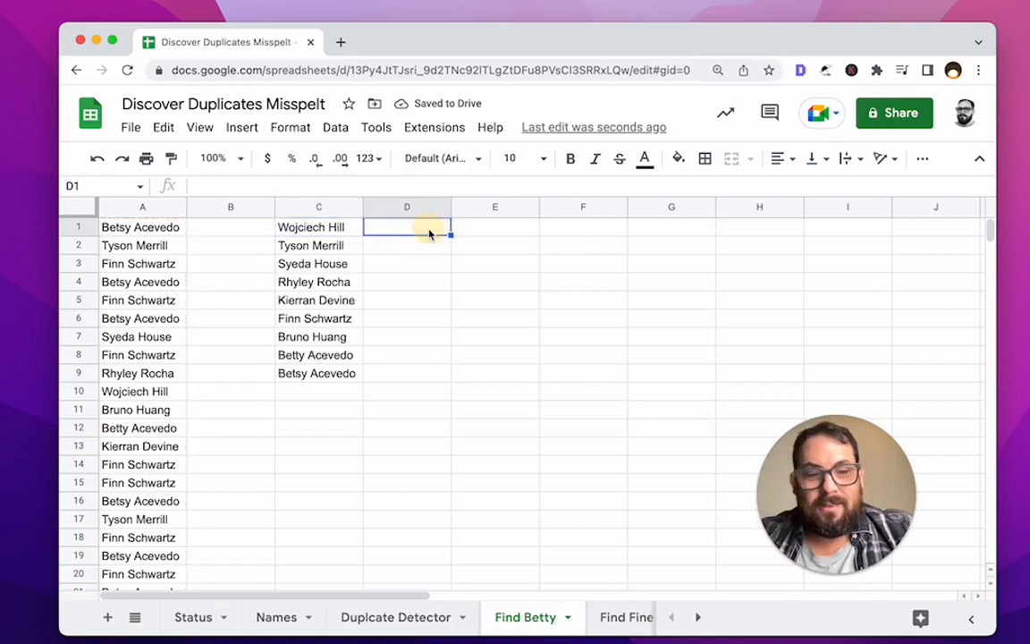
text(=countif()
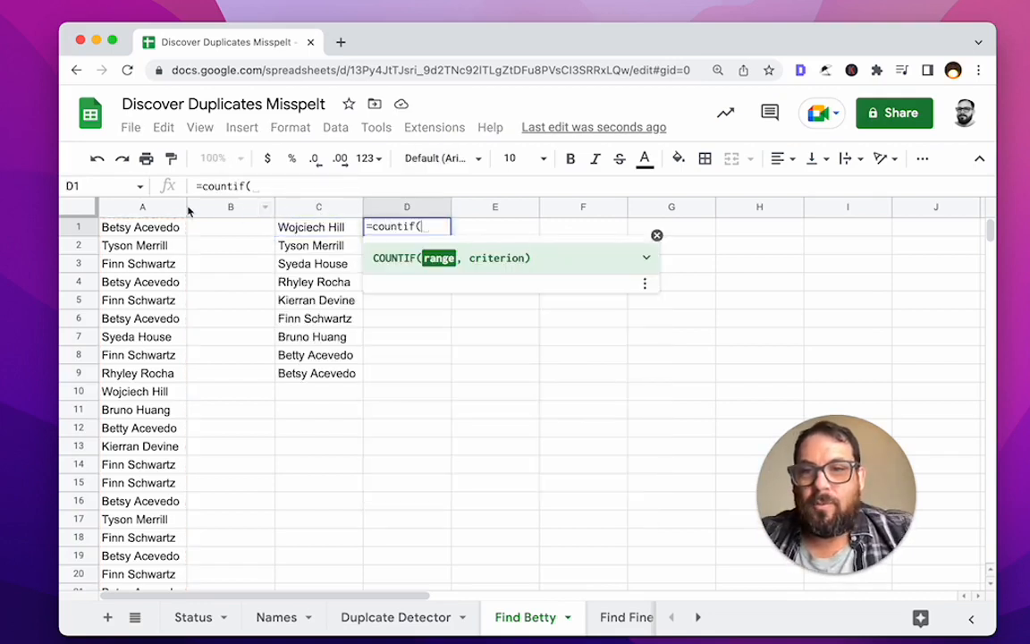
text(A:A,)
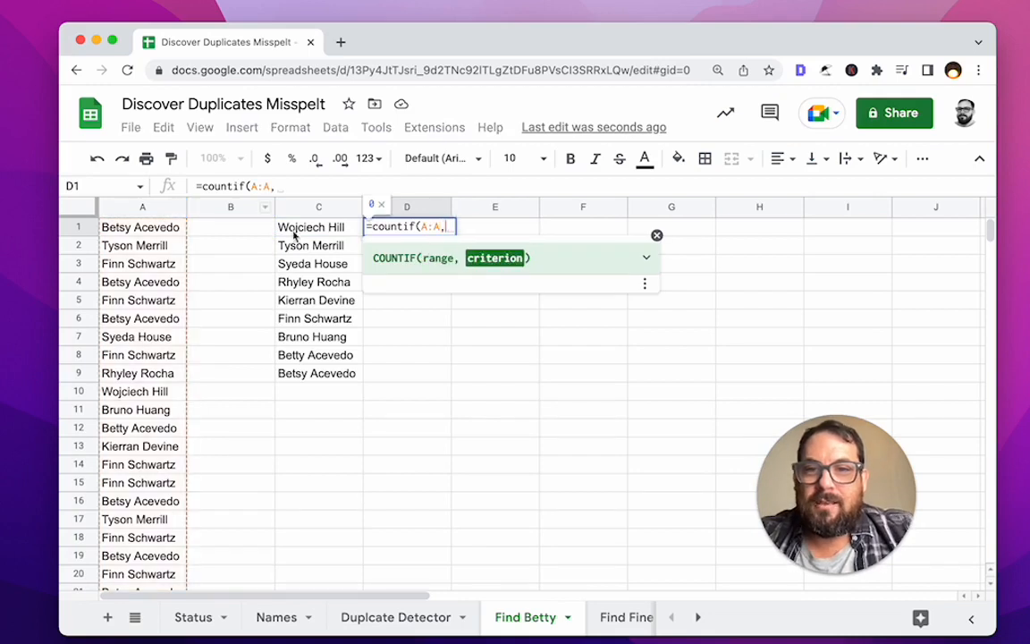
click(338, 226)
text())
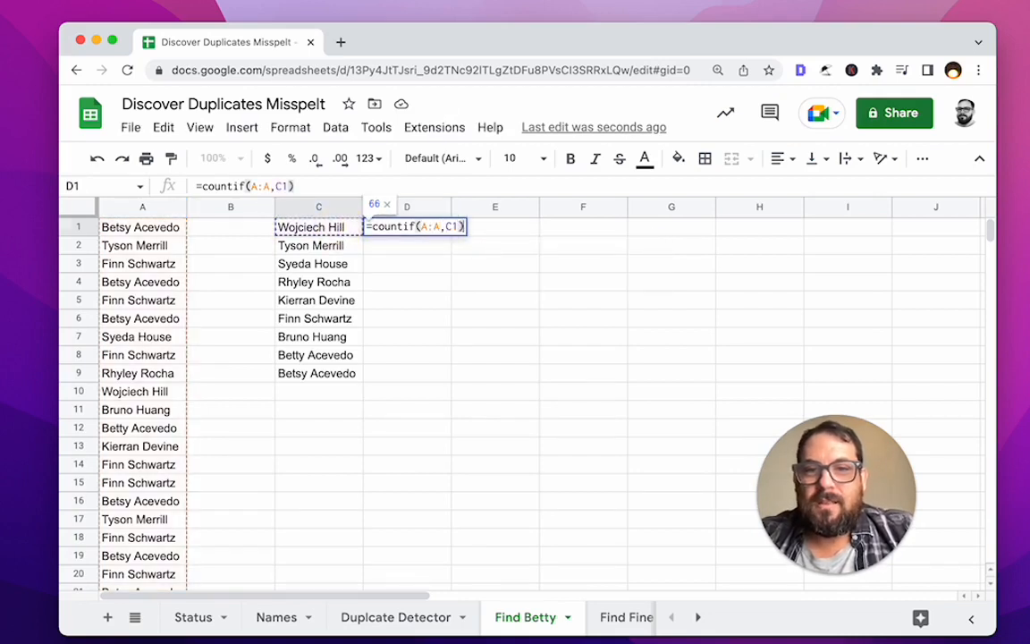
key(Return)
Step: Compare the names and counts of the similarly spelt pair in rows 8 and 9 of columns C and D
click(471, 357)
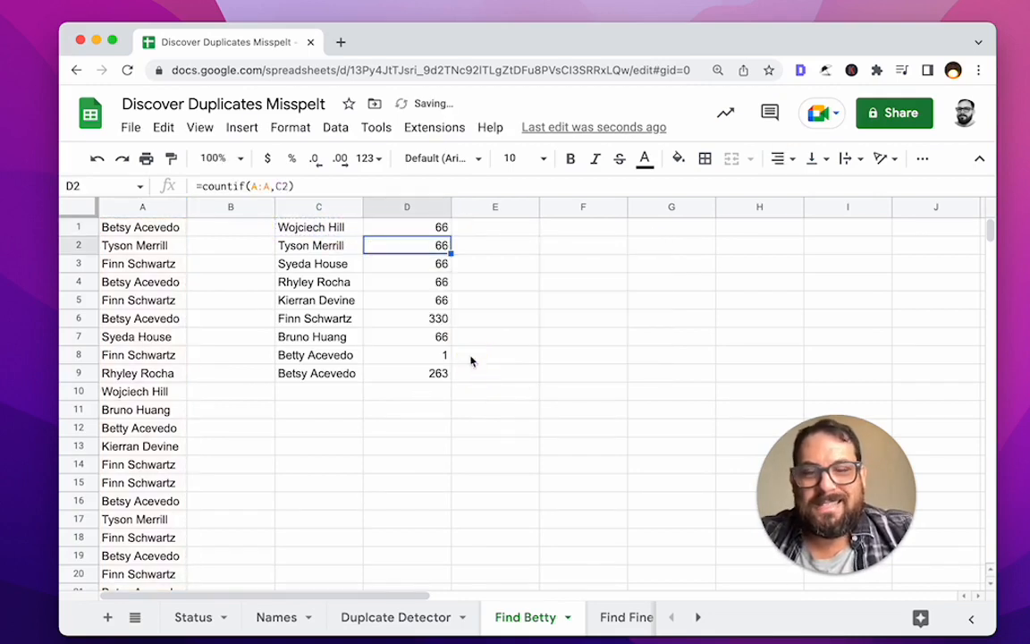
click(420, 353)
click(350, 358)
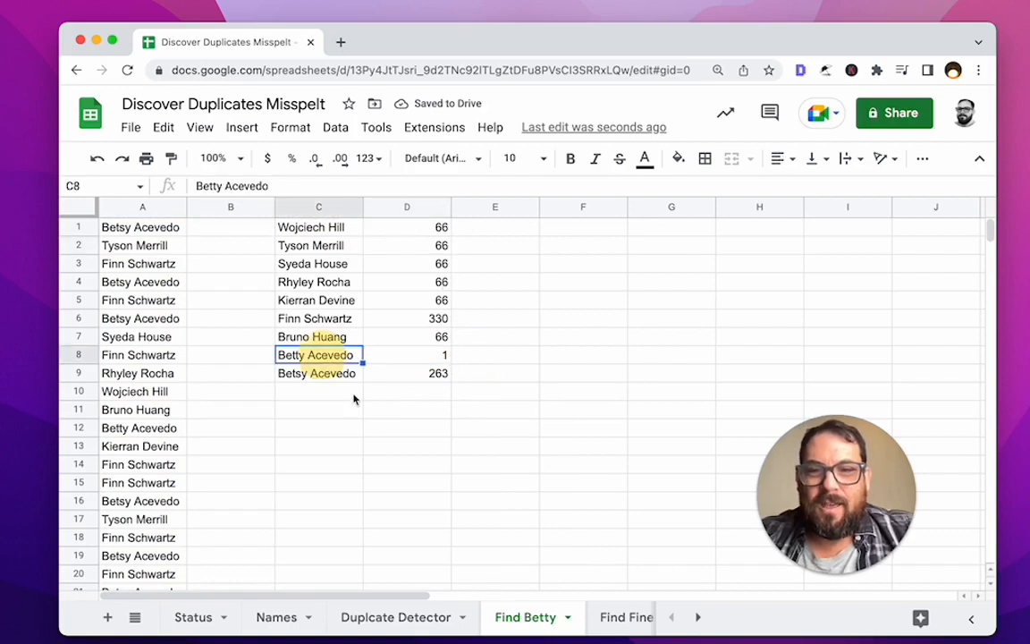
click(406, 375)
click(333, 376)
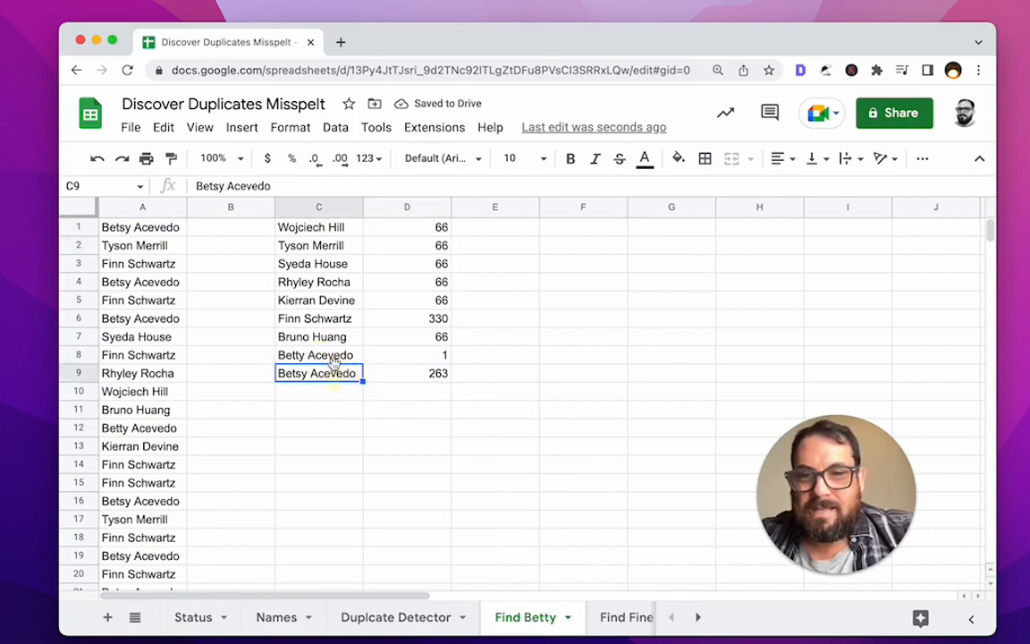
click(332, 356)
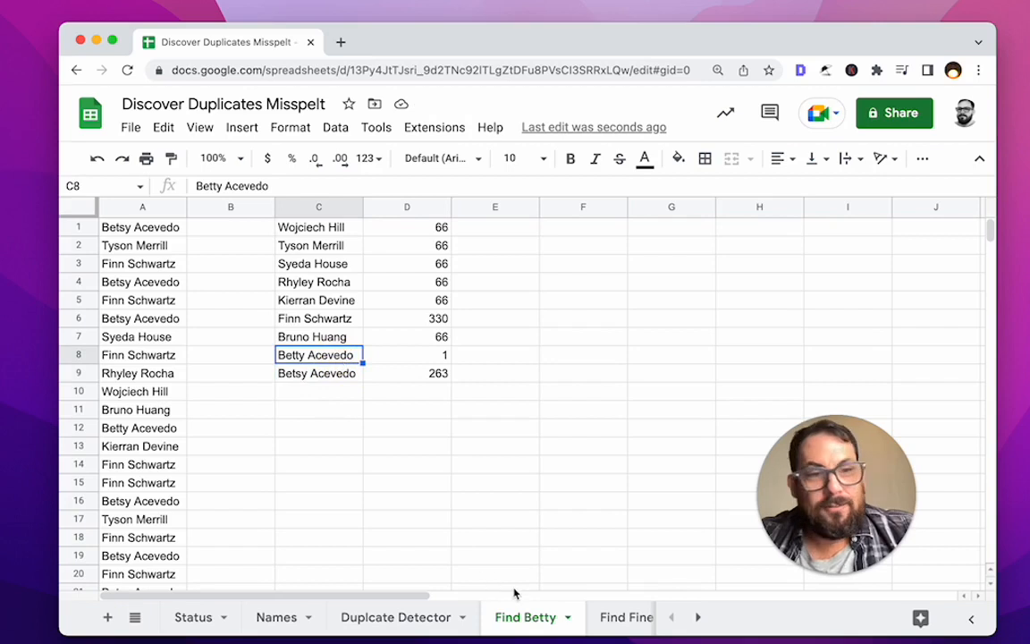
click(407, 281)
click(317, 370)
Step: Copy the misspelt name from C8 and search the Find Betty sheet for it
click(328, 357)
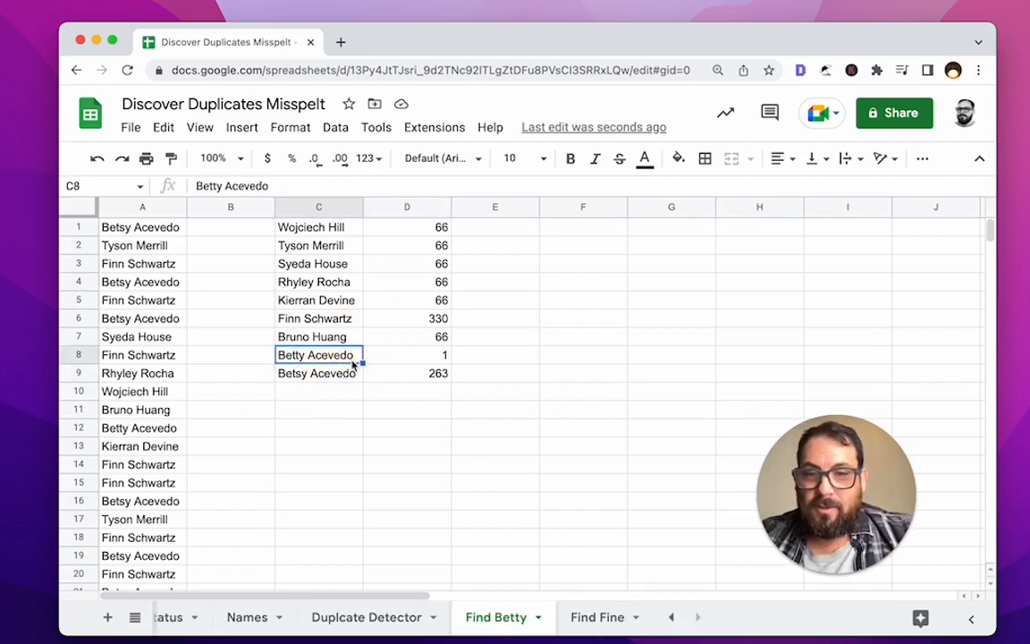
key(super+c)
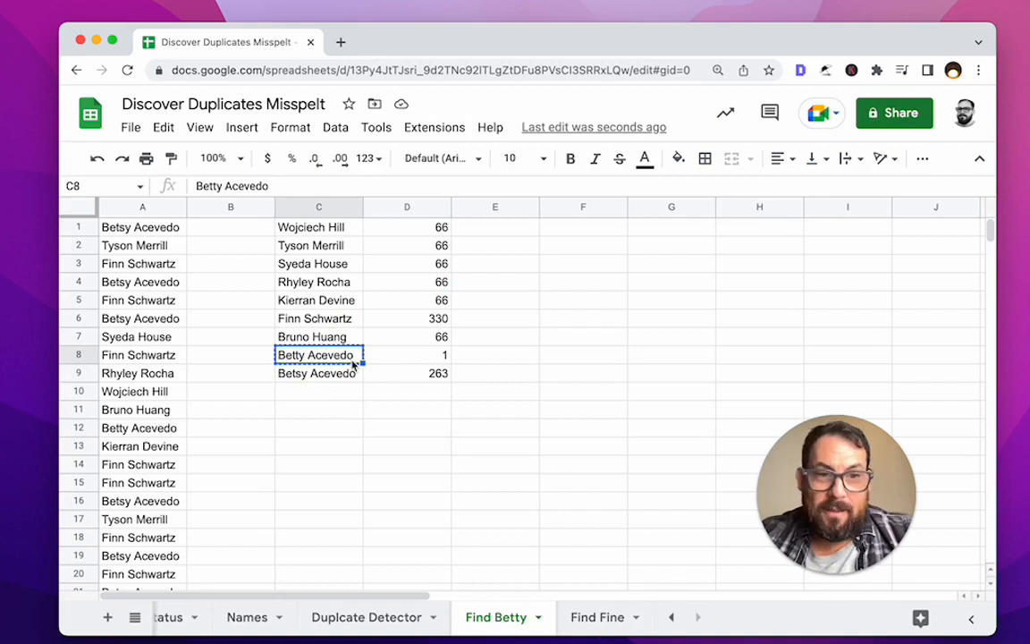
key(super+f)
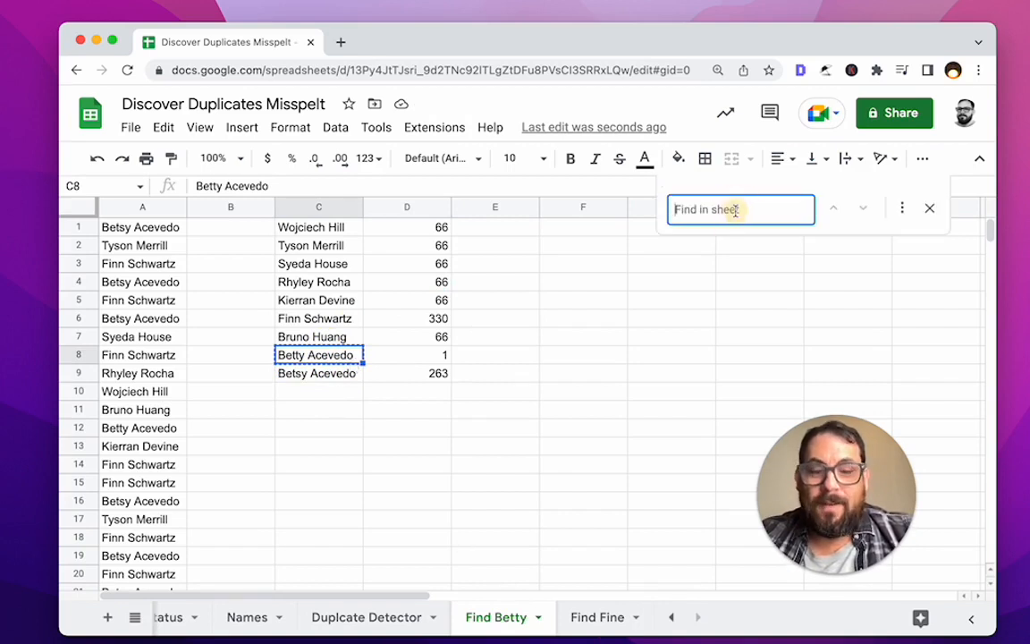
key(super+v)
Step: Replace the misspelt name in A12 with the correctly spelt version used elsewhere in column A
click(139, 410)
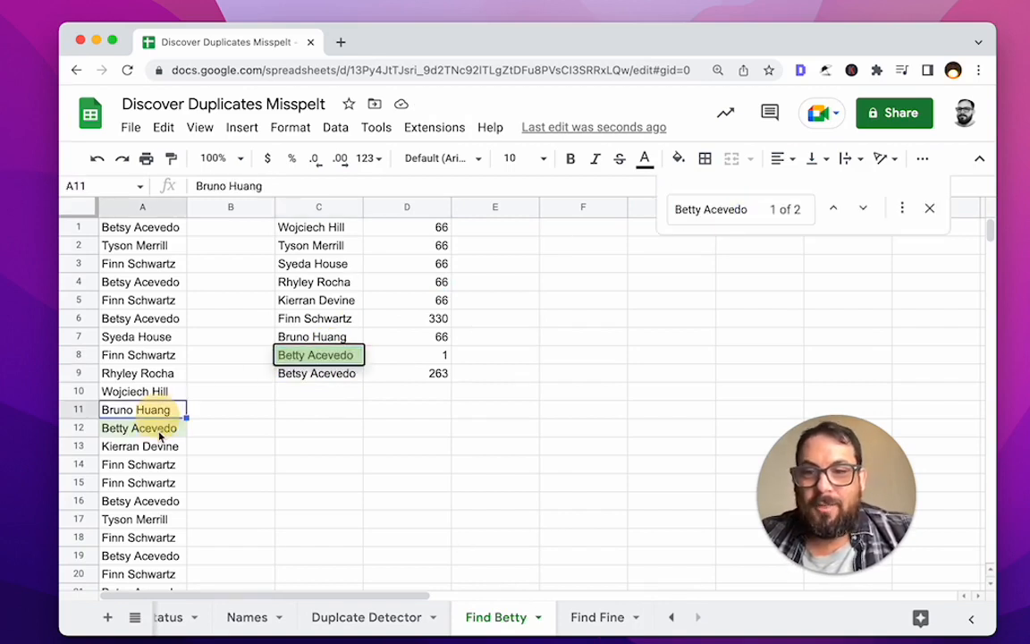
click(161, 437)
text(Bet)
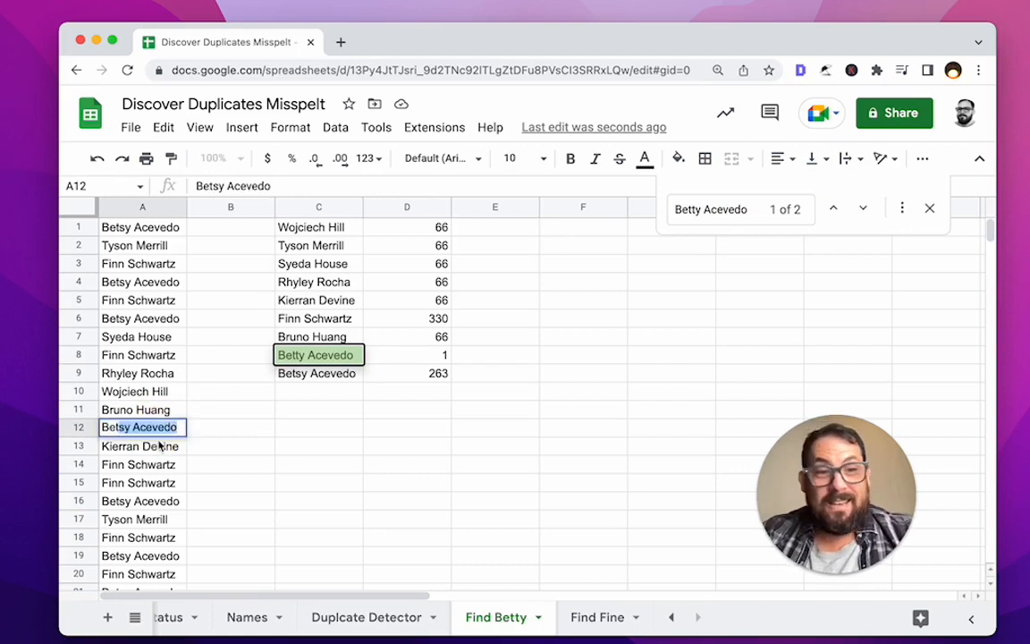
key(Return)
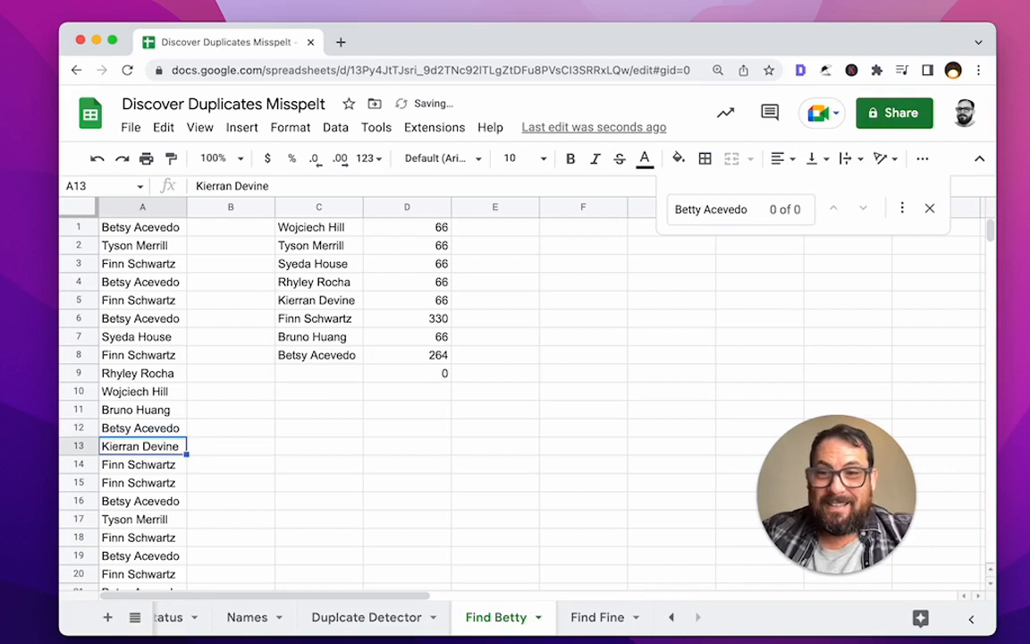
Step: Check the corrected entry in A12 and the leftover row C9:D9 of the unique-name list
click(149, 435)
click(420, 370)
click(302, 372)
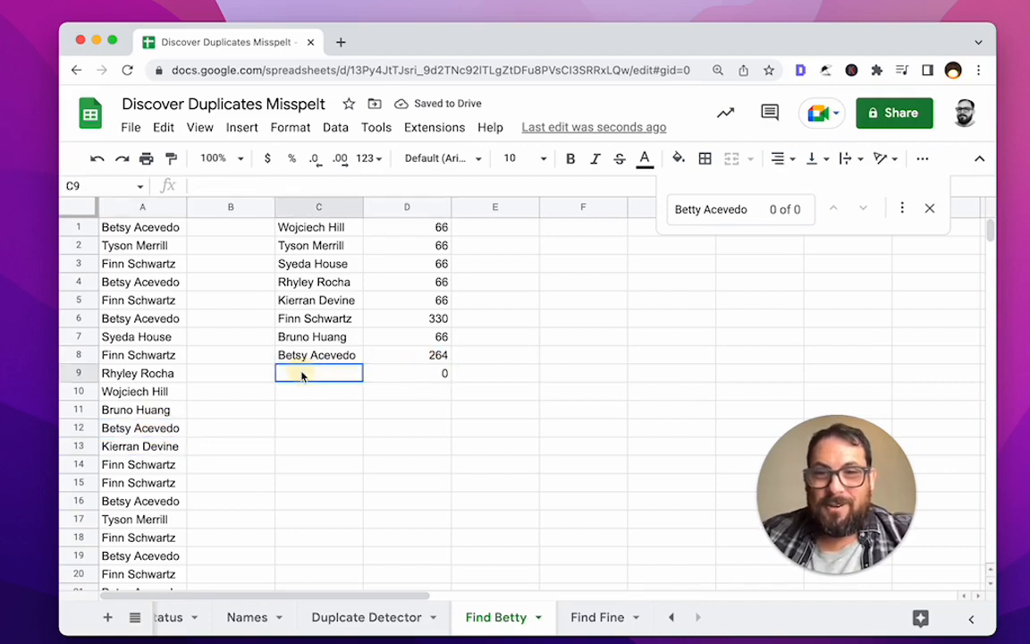
drag(340, 377, 436, 374)
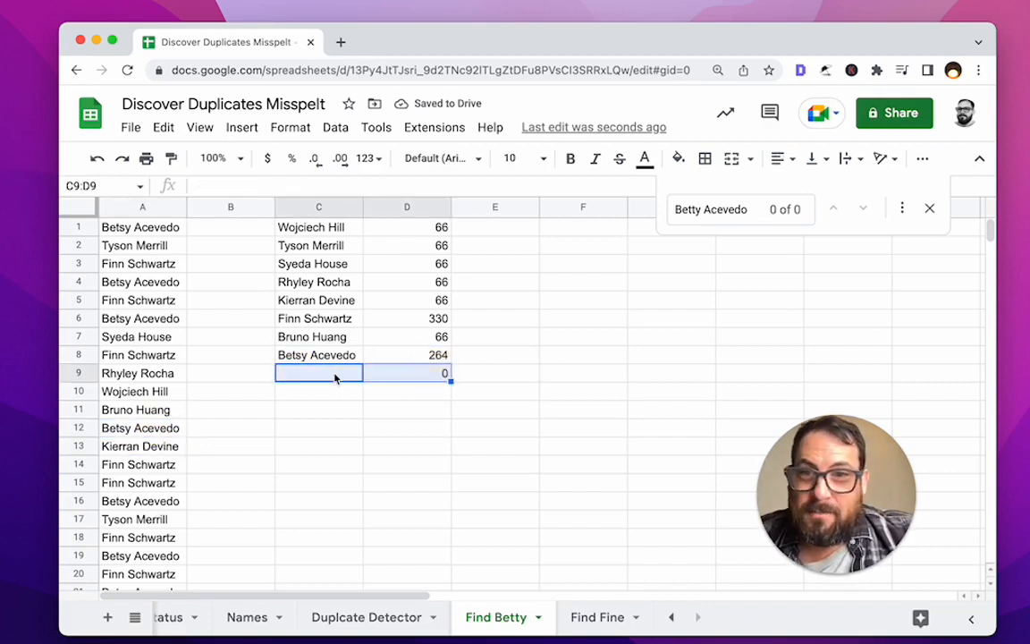
click(400, 381)
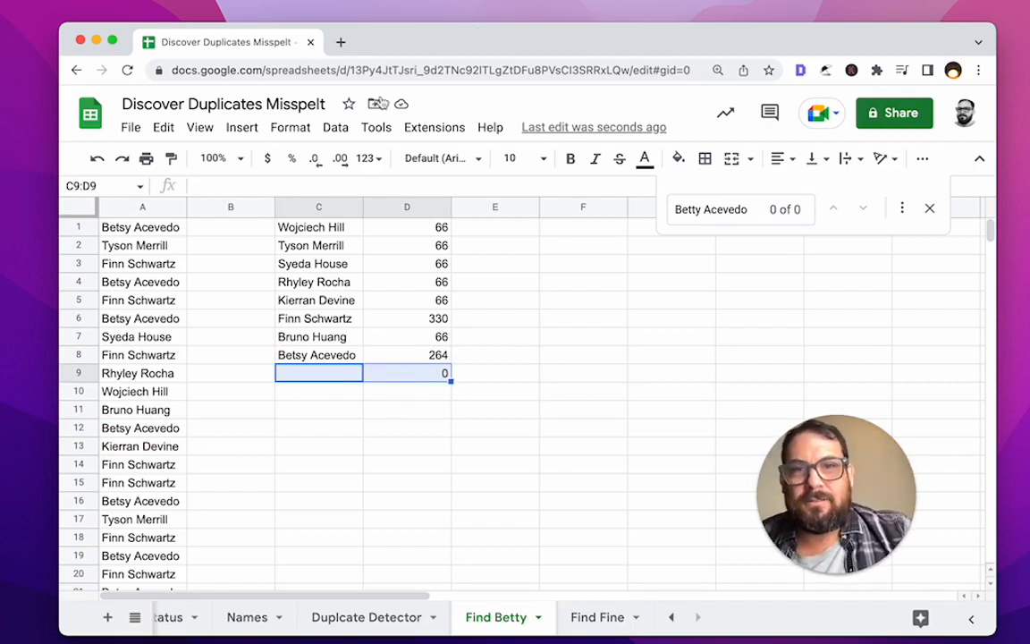
click(359, 127)
mouse_move(339, 127)
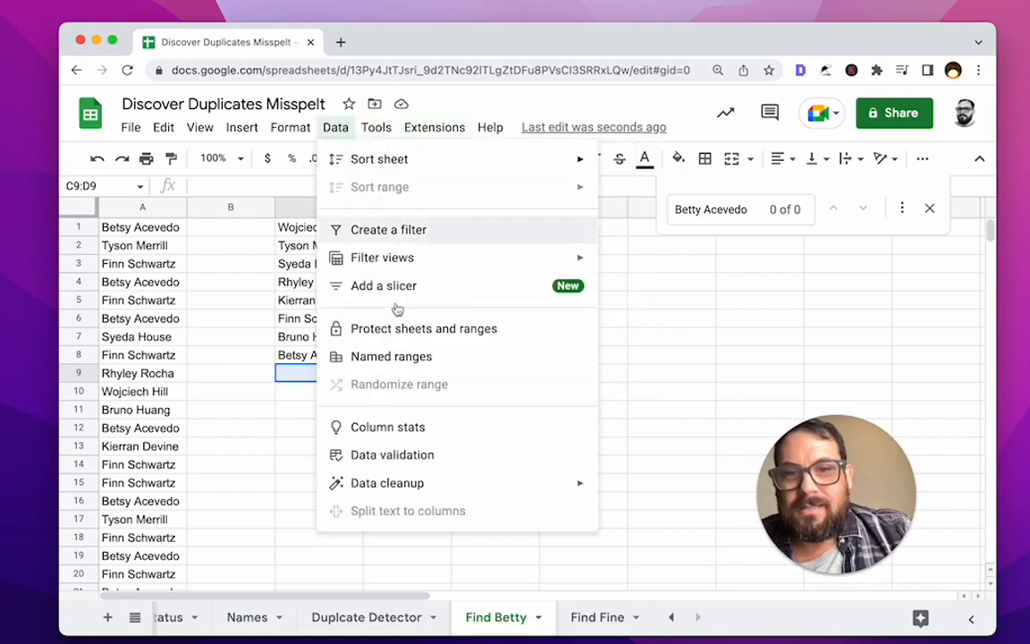
mouse_move(454, 494)
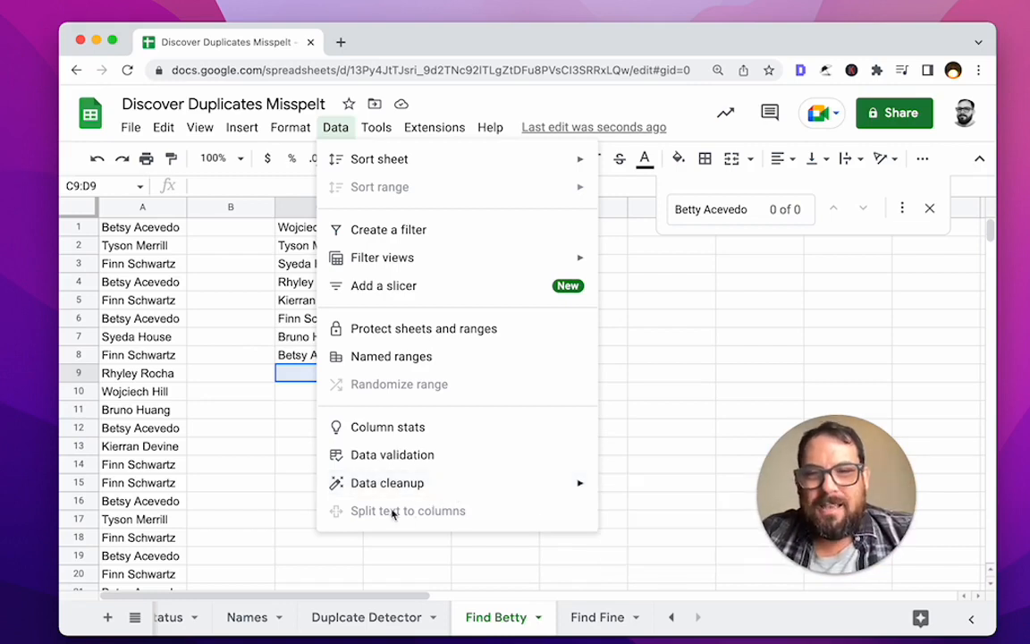
click(271, 448)
click(154, 503)
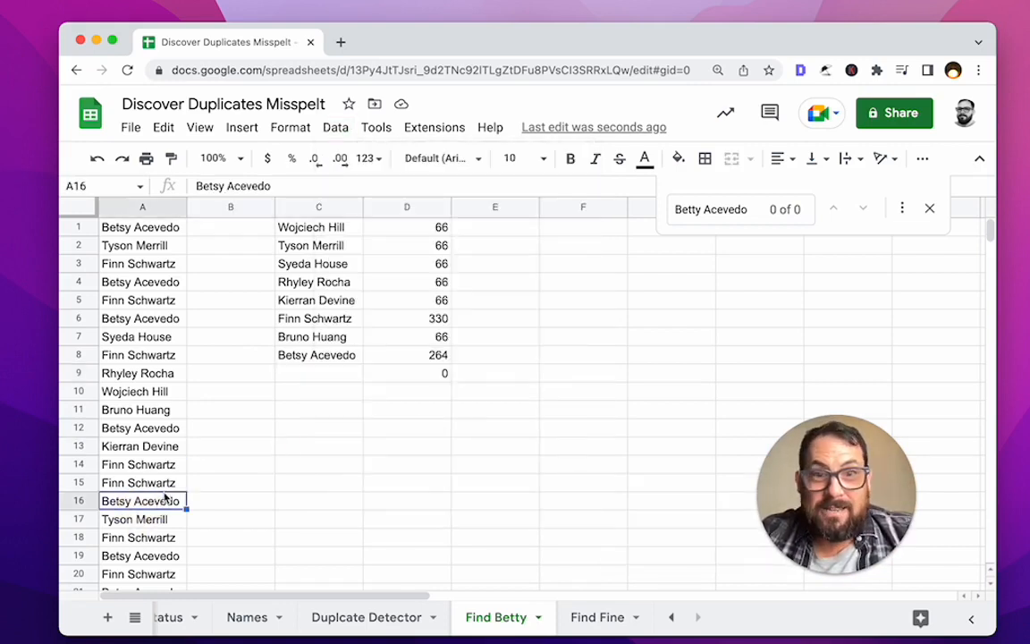
click(342, 380)
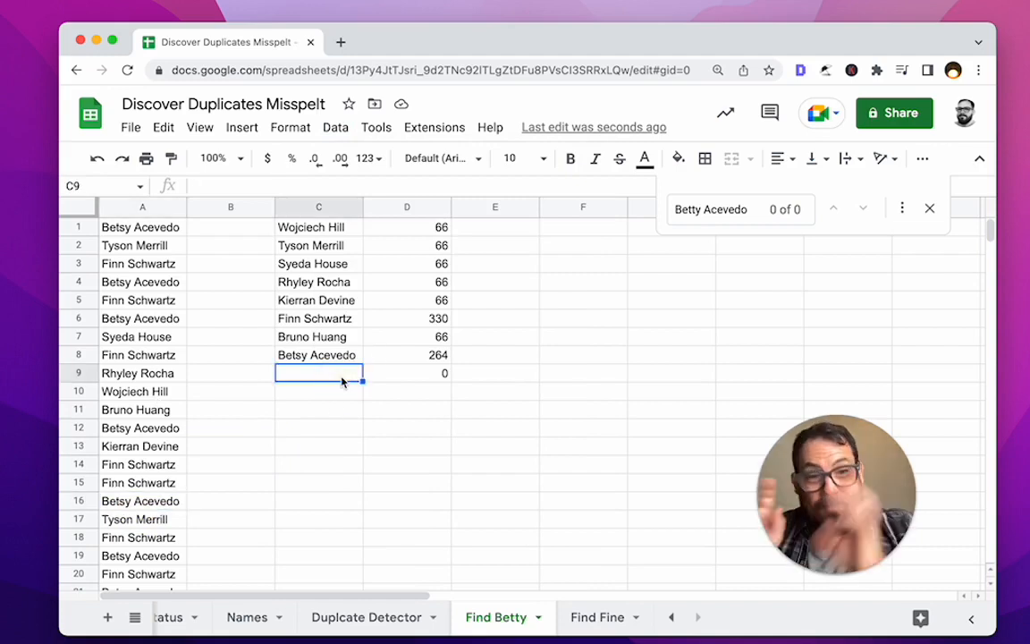
Step: Switch to the Find Fine sheet and close the search for the misspelt name
click(597, 617)
click(319, 231)
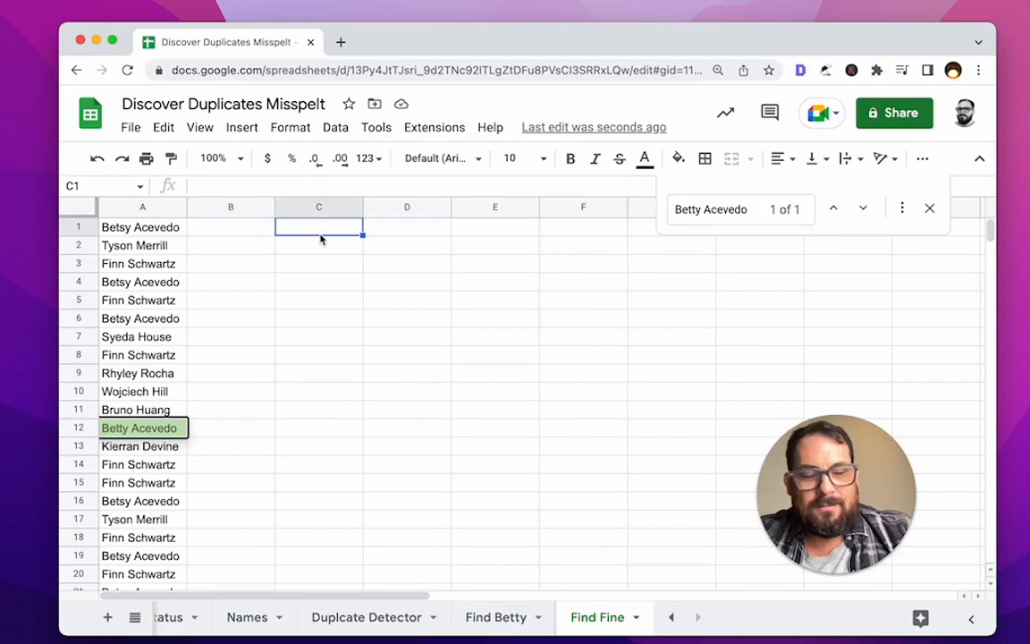
key(Escape)
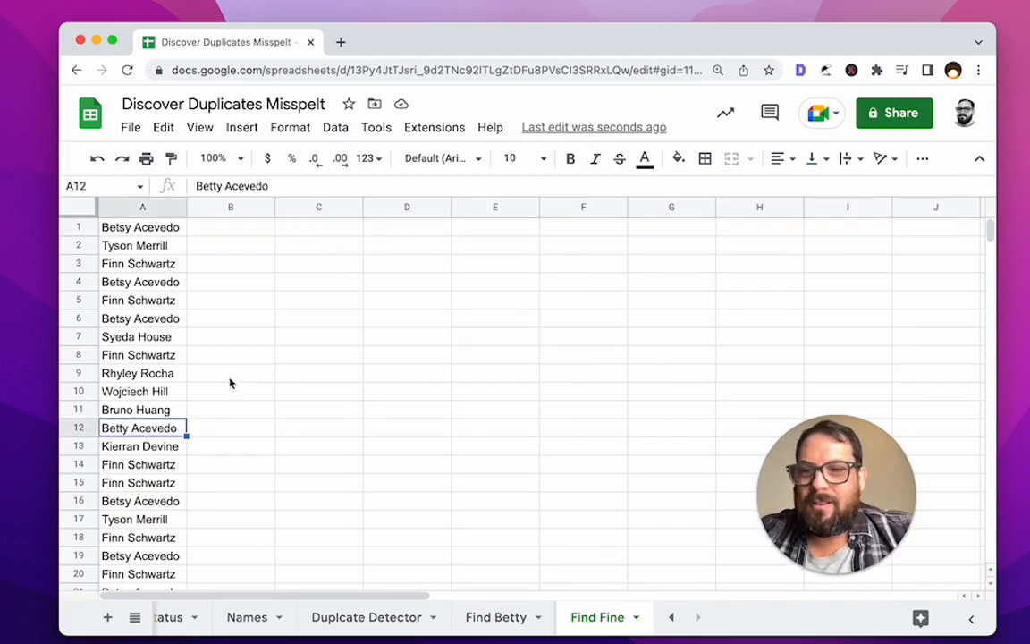
Step: Scan the long name list in column A of the Find Fine sheet for misspelt entries
click(142, 284)
scroll(138, 344, down, 3)
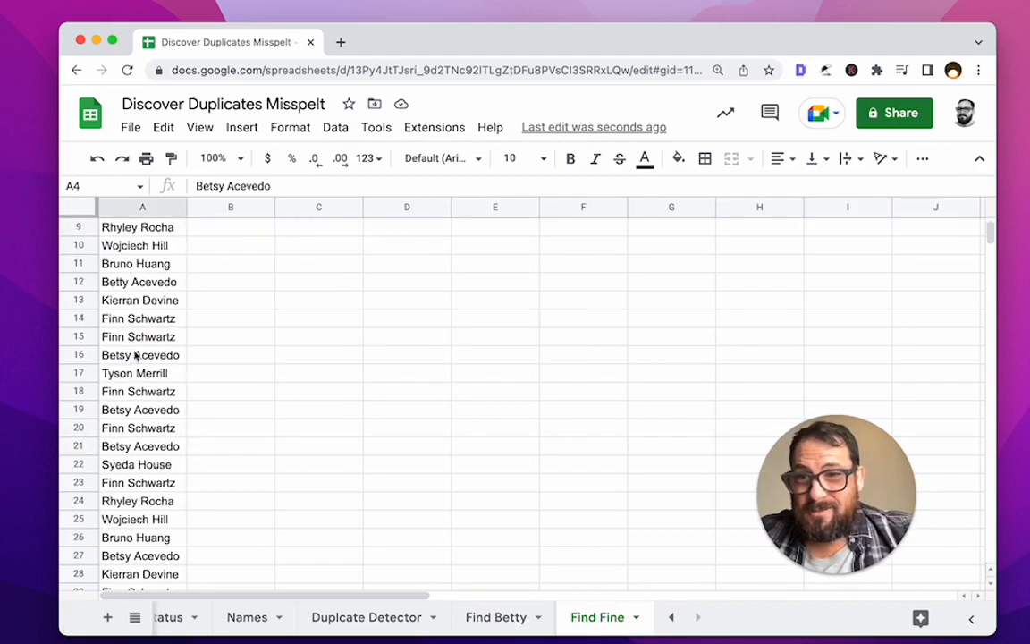
click(136, 372)
click(136, 337)
scroll(135, 358, down, 4)
scroll(135, 369, down, 5)
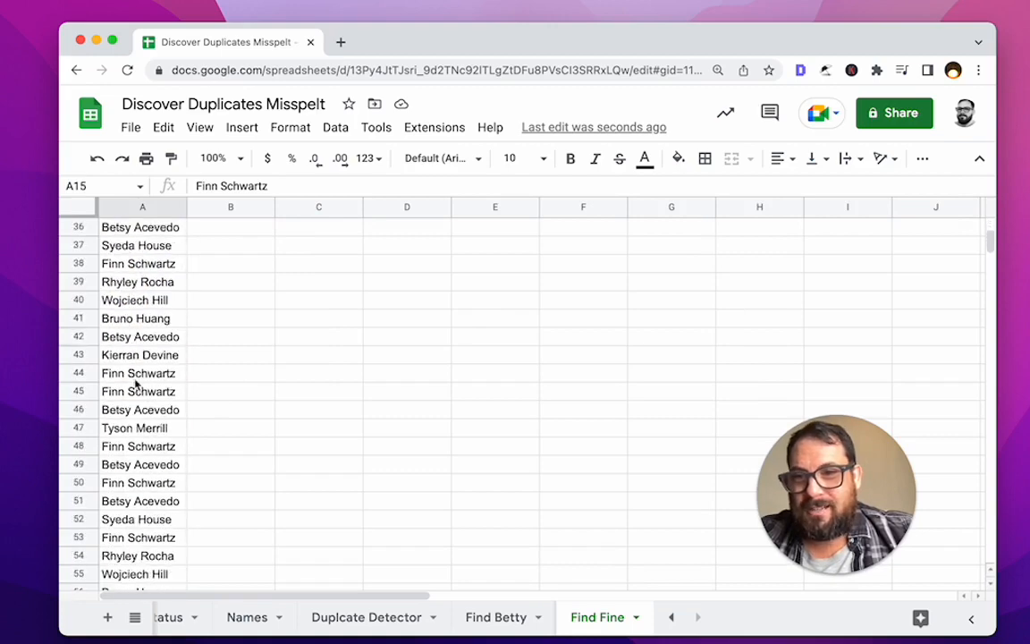
click(137, 391)
scroll(139, 385, down, 10)
click(136, 372)
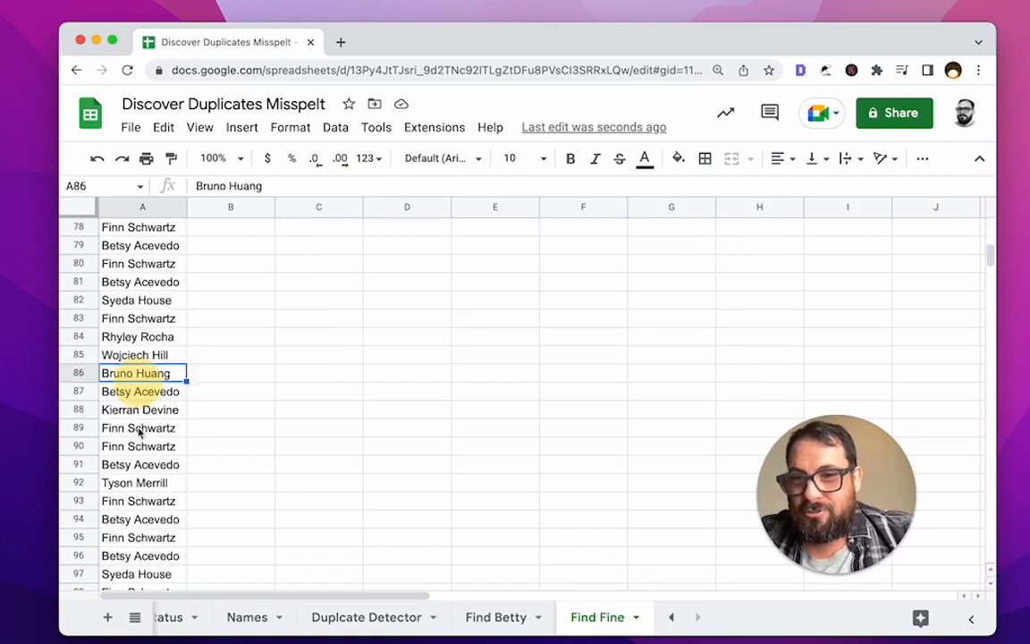
click(139, 446)
scroll(141, 446, down, 8)
click(137, 446)
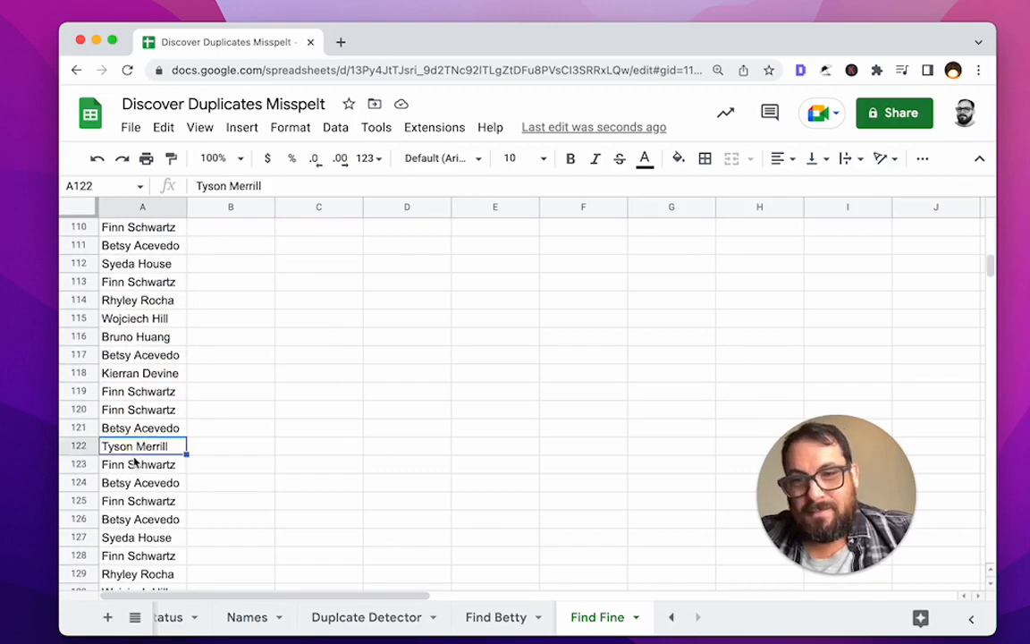
scroll(134, 461, down, 12)
scroll(134, 461, up, 20)
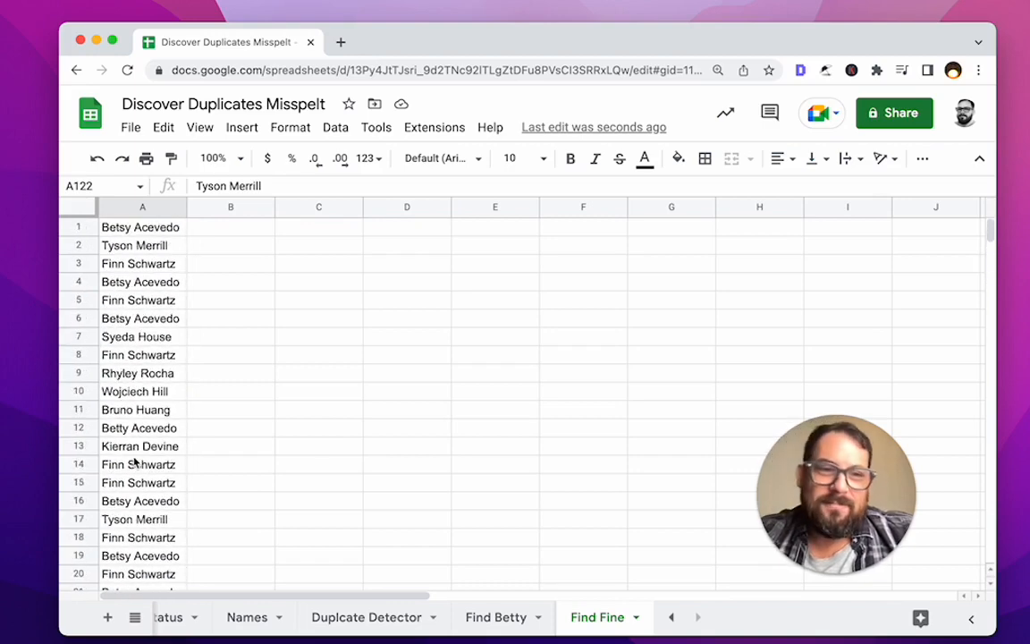
Step: Enter =sort(unique(A:A),1,TRUE) in C1 of the Find Fine sheet to list the distinct names in ascending order
click(304, 250)
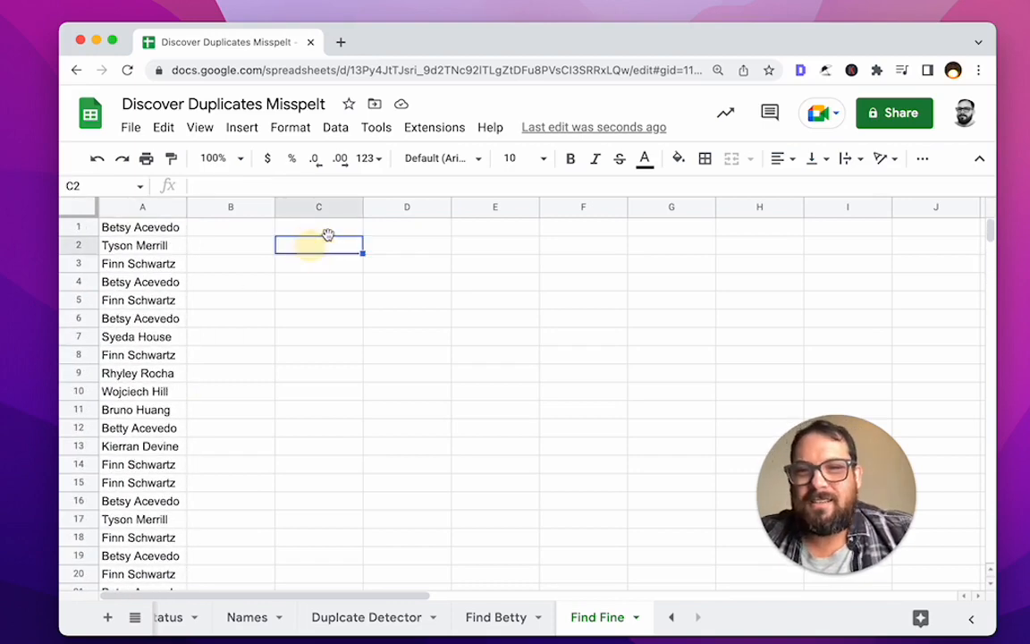
click(327, 228)
text(=sort)
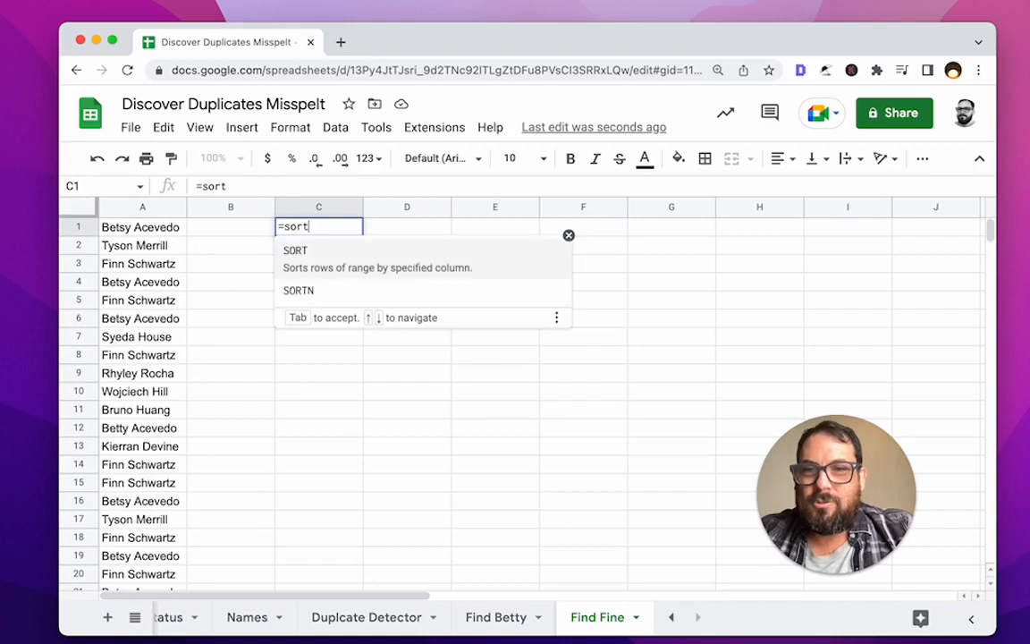
text((unique(A:A)
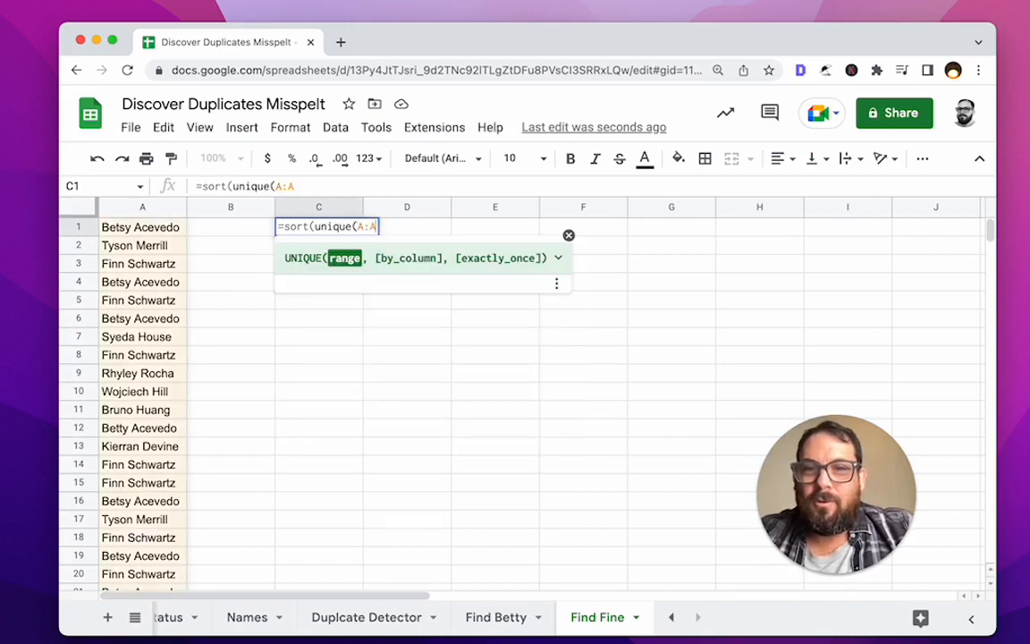
text(),1)
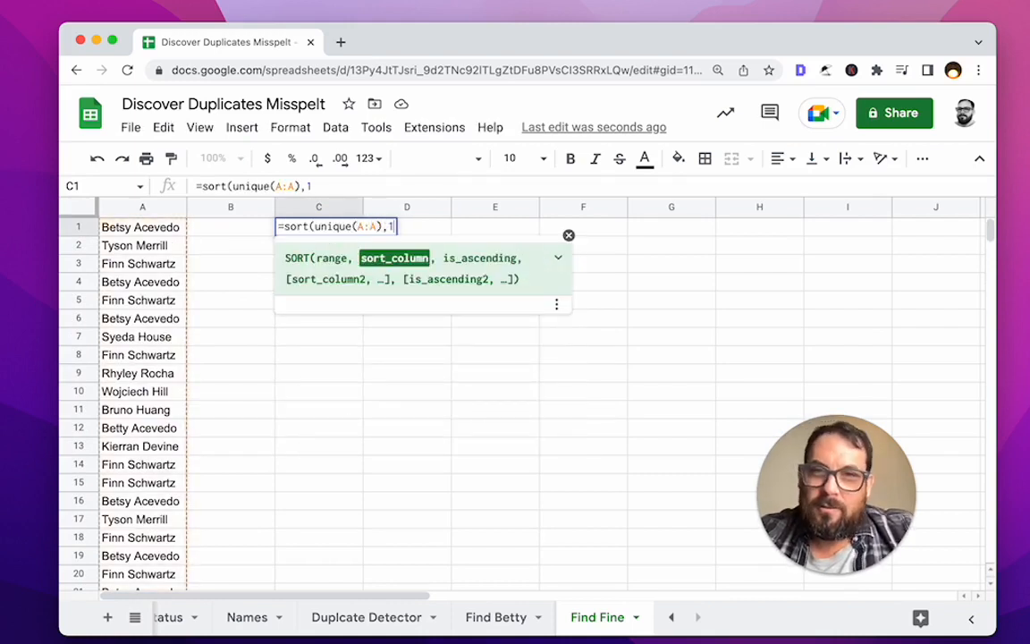
text(,TURE)
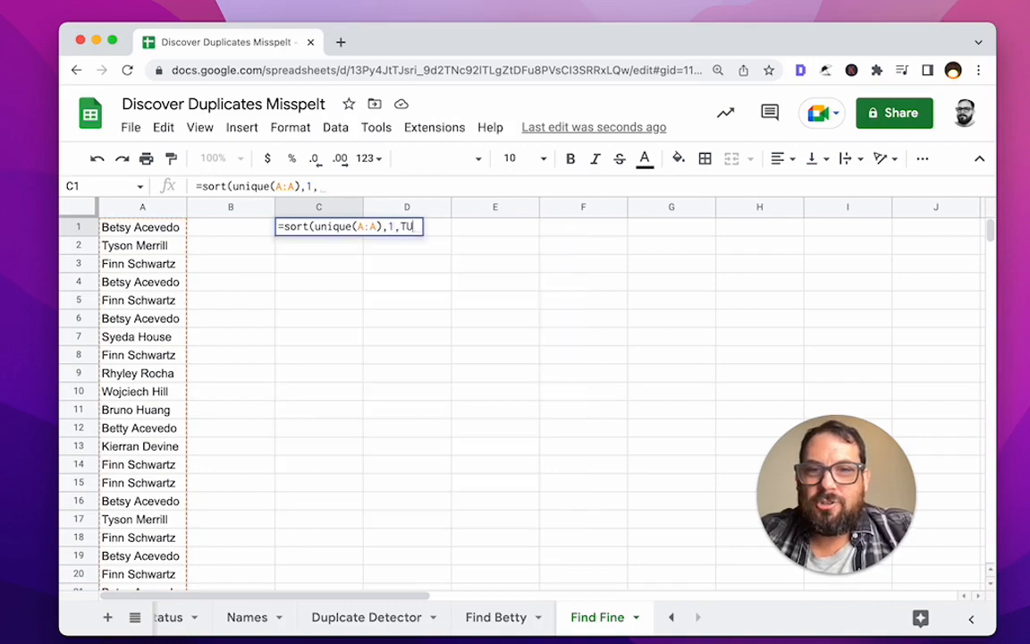
key(BackSpace)
key(BackSpace)
key(BackSpace)
text(RUE)
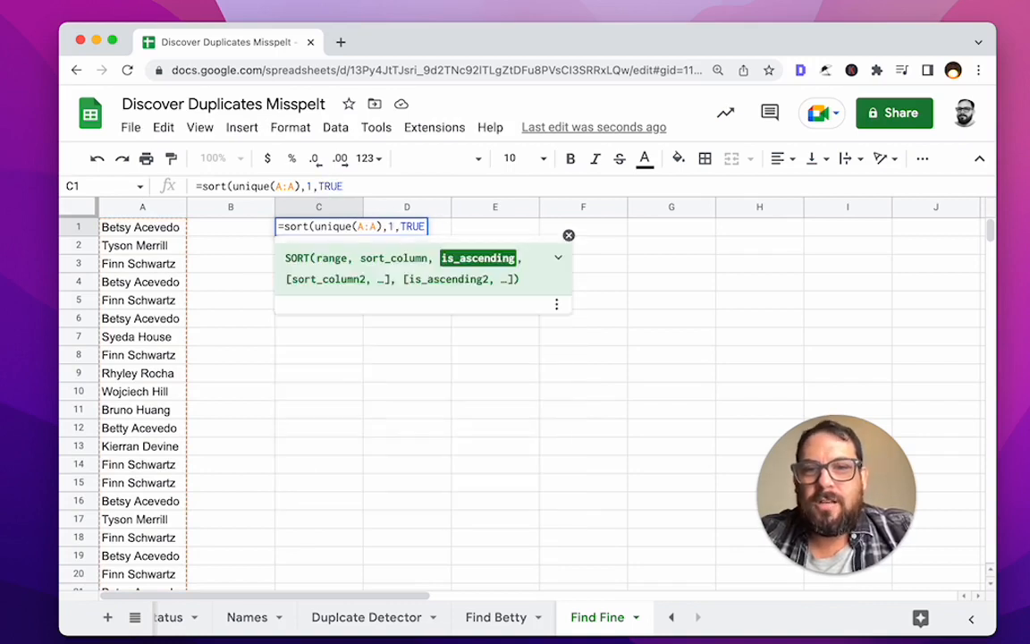
key(Return)
Step: Compare the similarly spelt names in C1:C5 of the sorted unique list on the Find Fine sheet
click(318, 226)
click(318, 245)
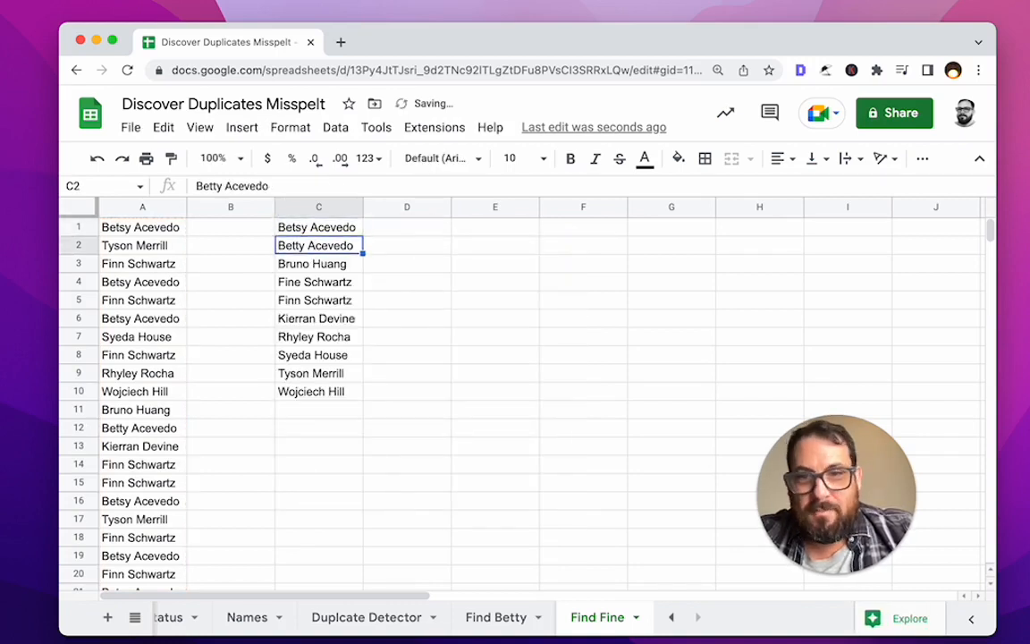
click(318, 263)
click(318, 299)
click(318, 282)
click(318, 299)
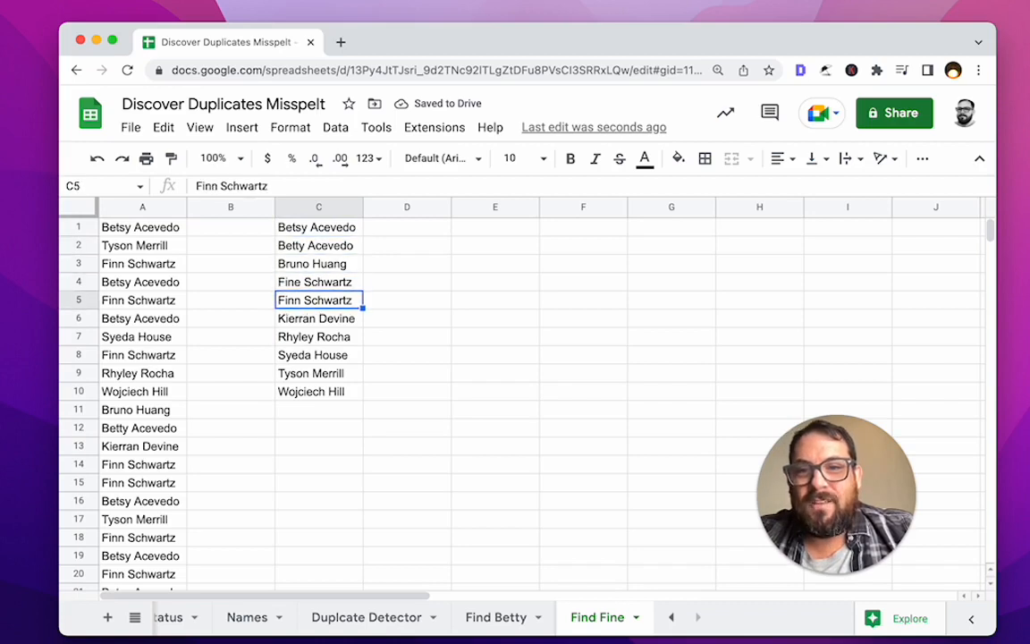
click(318, 263)
Step: Enter =countif(A:A,C1) in D1 and accept the suggested autofill to count every unique name down to D10
click(407, 226)
text(=)
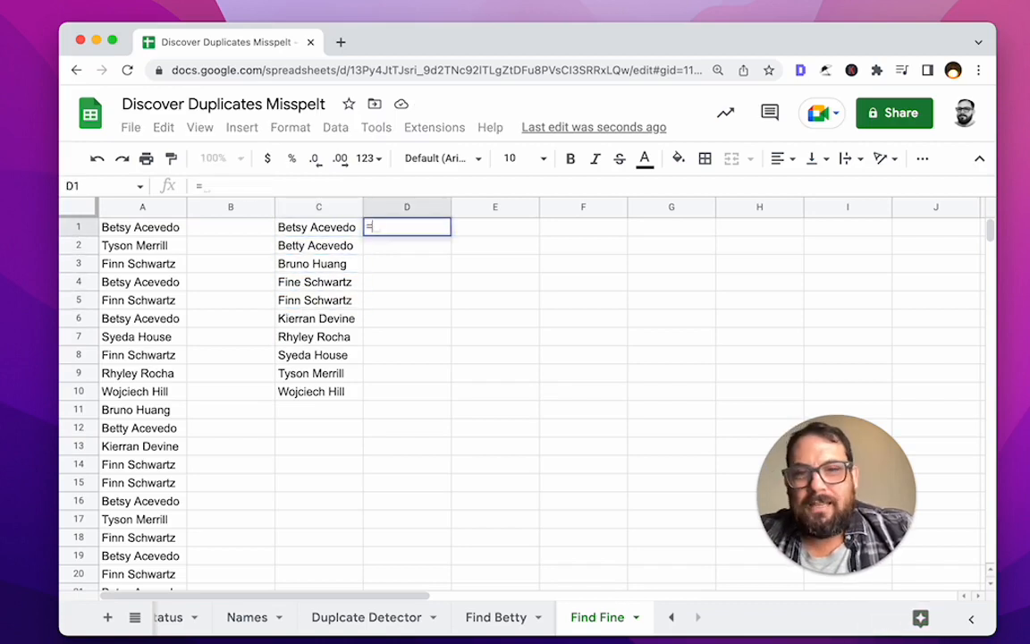
text(countif()
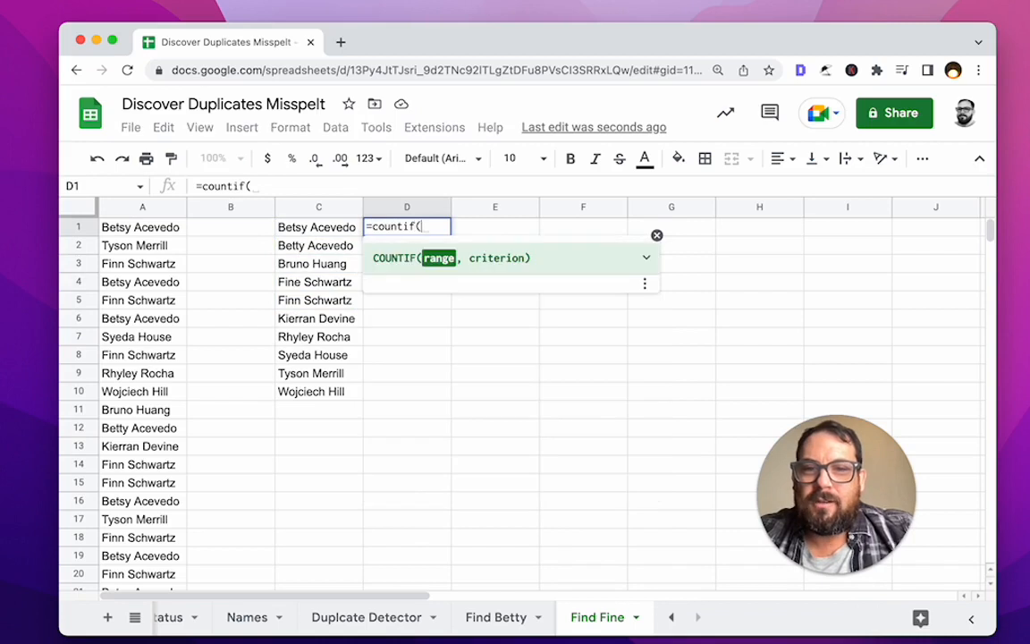
text(A:)
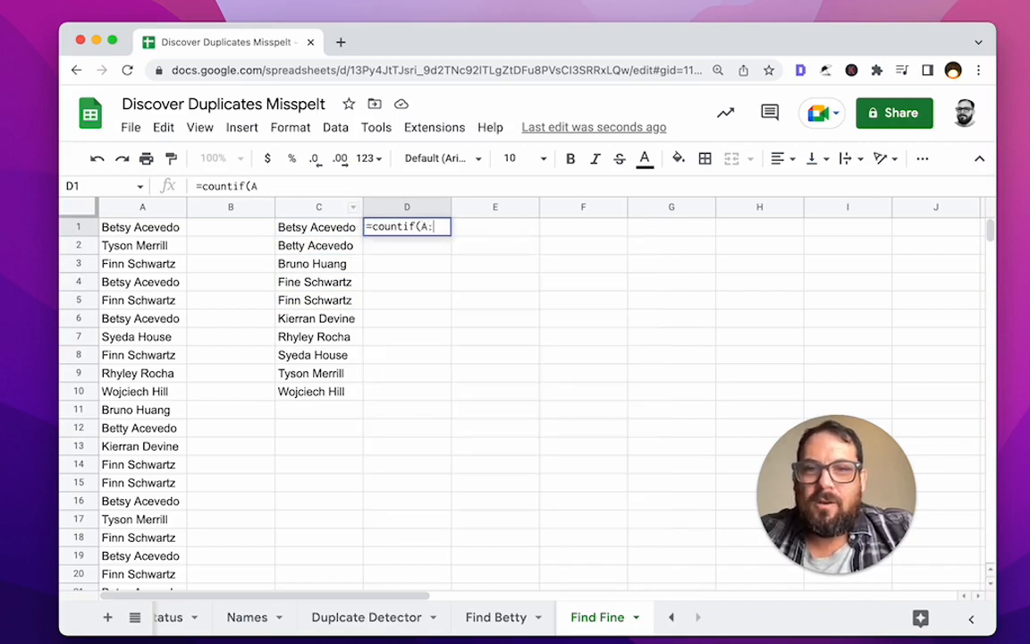
text(A,C1))
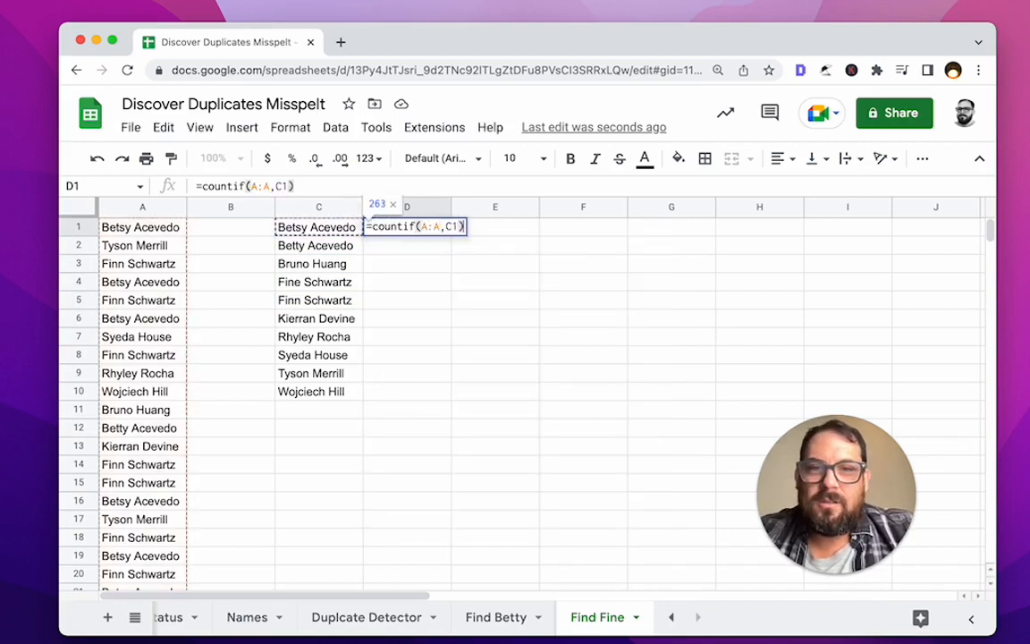
key(Return)
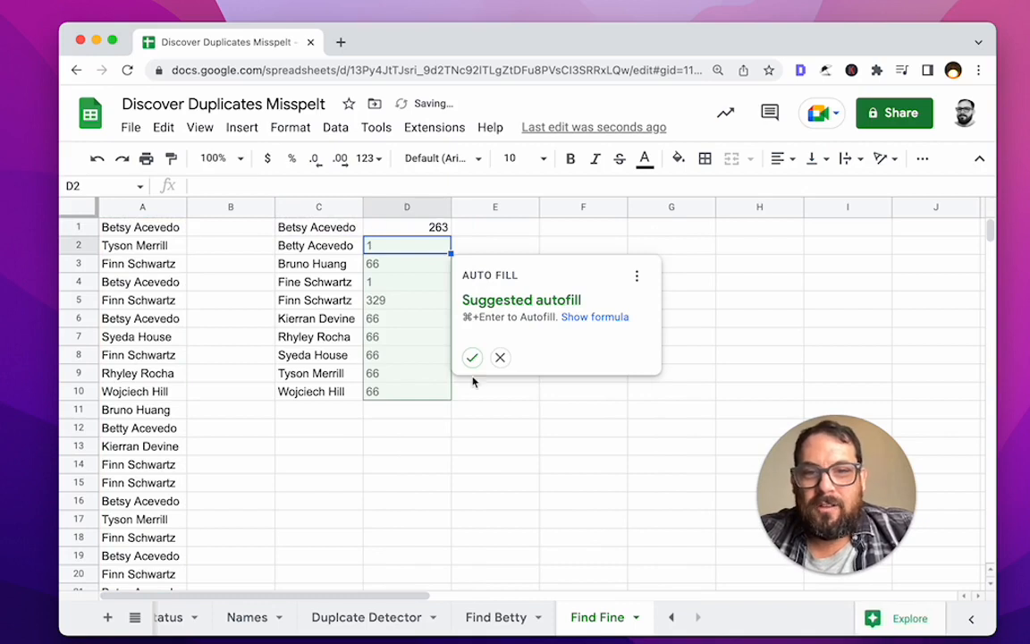
click(472, 357)
Step: Search the sheet for the misspelt name copied from C4, select its match in A263 and close the search
click(327, 286)
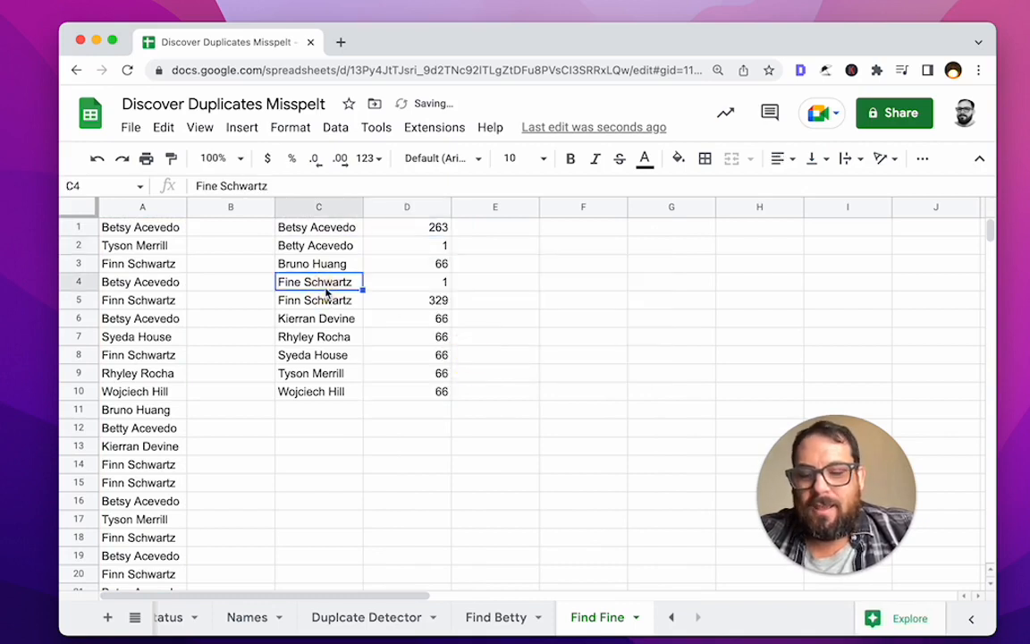
key(super+c)
key(super+f)
key(super+v)
key(Return)
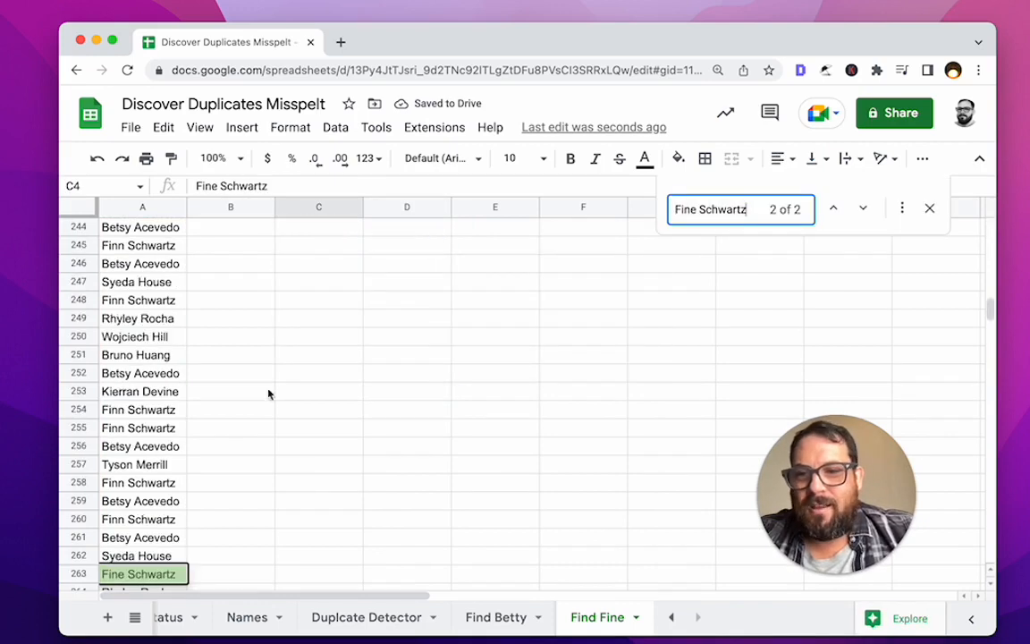
click(122, 503)
scroll(133, 577, down, 2)
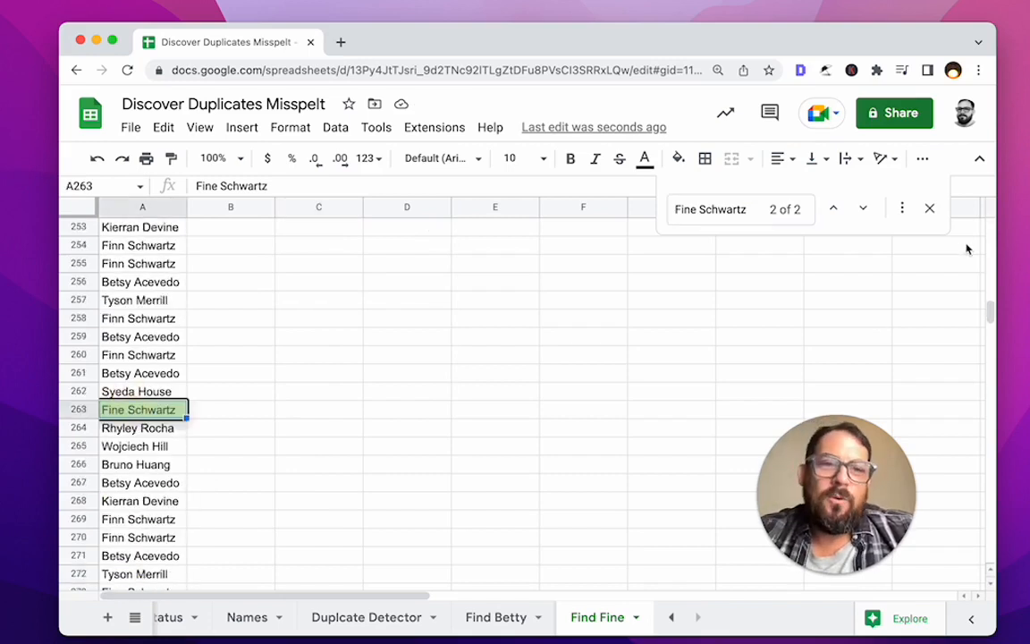
click(929, 207)
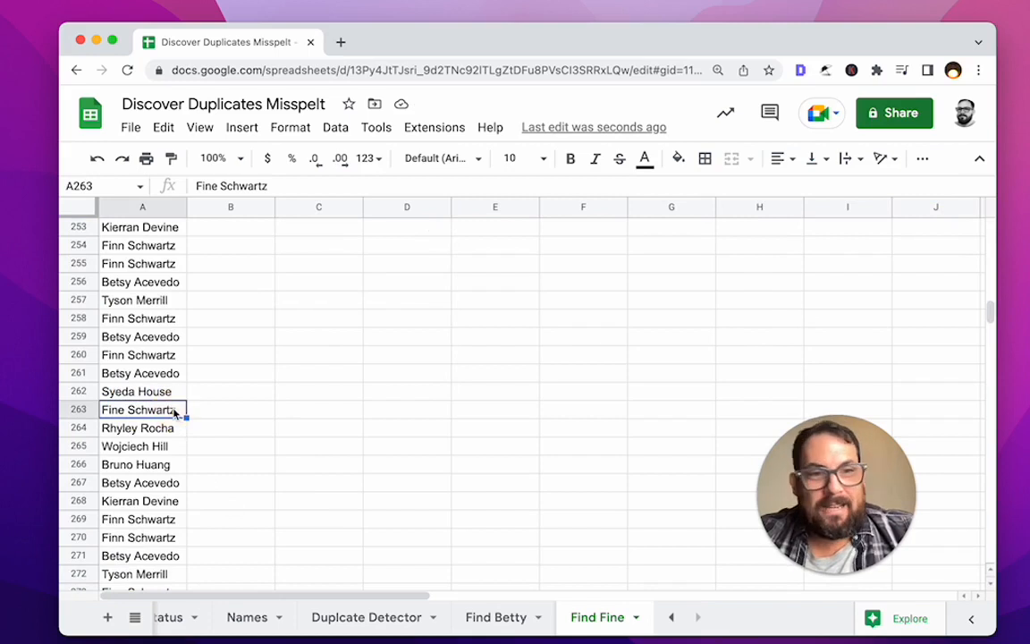
Step: Return to the top of the name list and switch to the Status sheet
key(ctrl+Home)
key(Down)
key(Down)
key(Down)
key(Down)
key(Down)
key(Down)
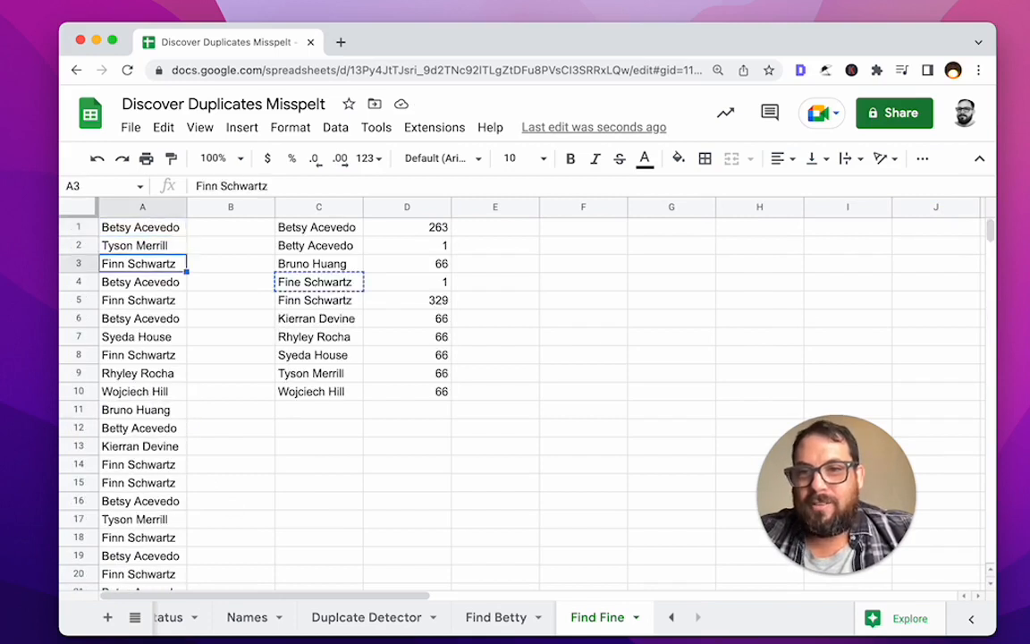
scroll(275, 626, left, 2)
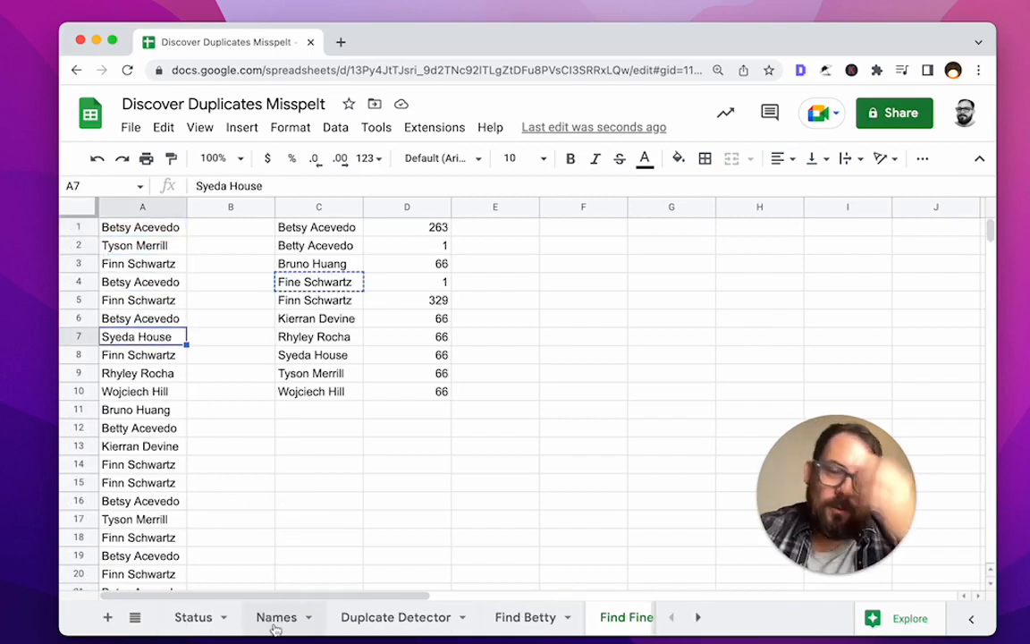
click(189, 617)
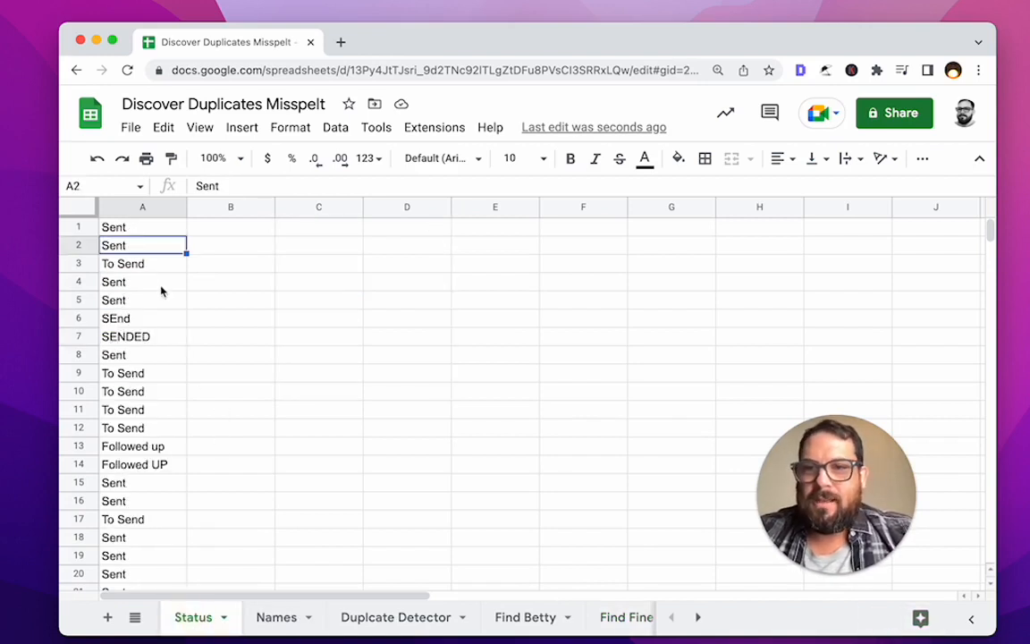
Step: Check the extent of the status list in column A from its first to its last row
click(202, 228)
click(163, 234)
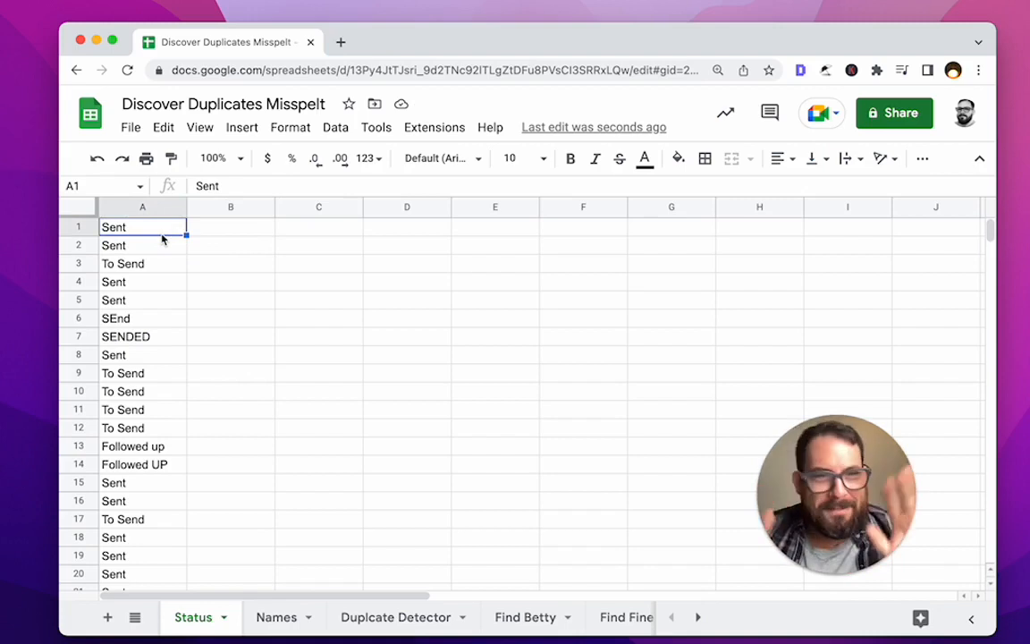
key(super+Down)
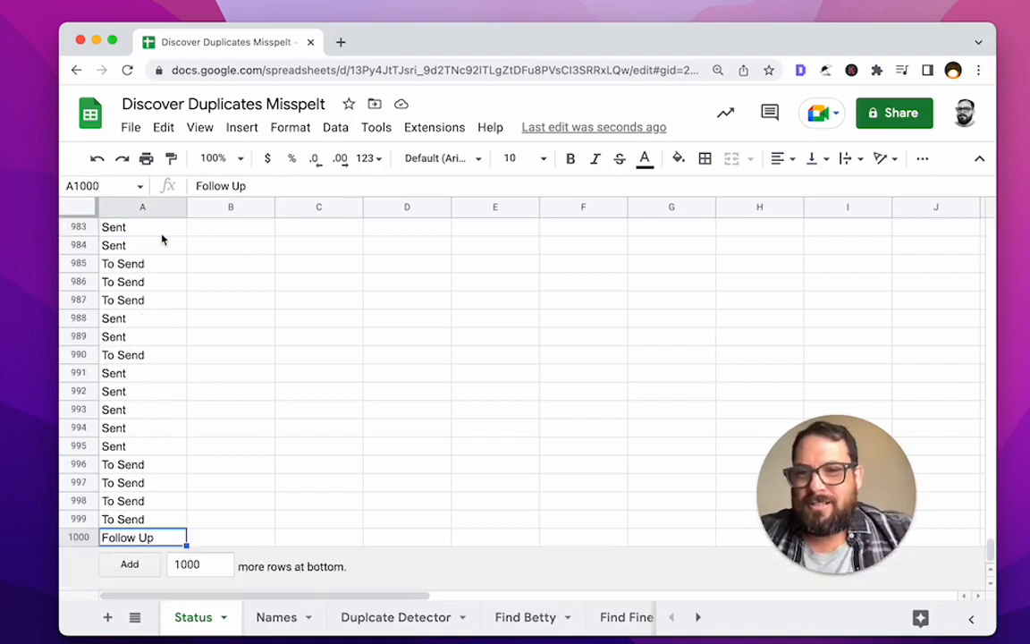
key(super+Up)
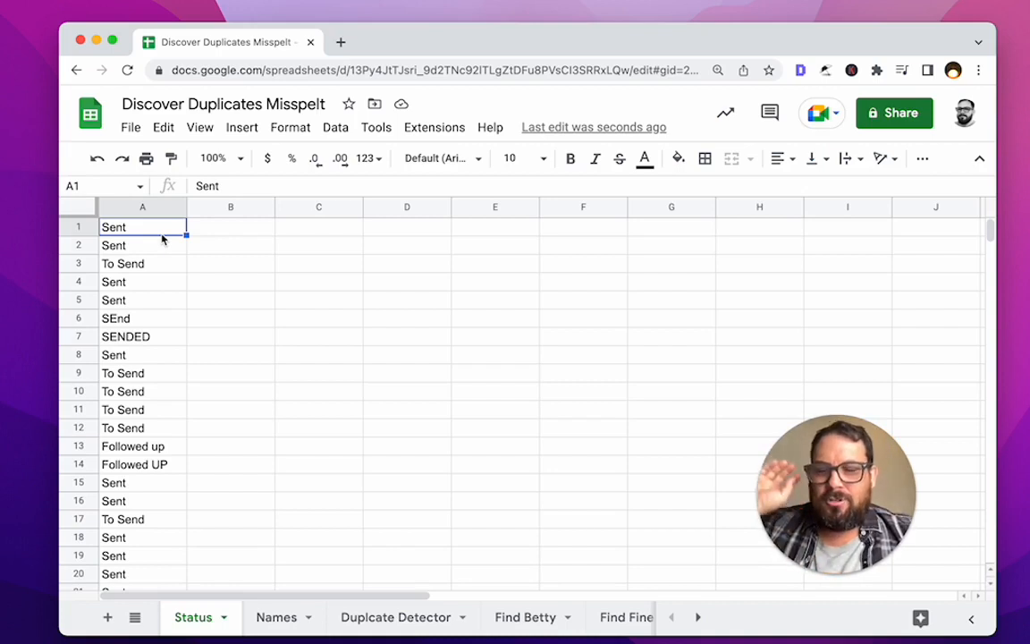
Step: Enter =unique(A:A) in C1 of the Status sheet to list the distinct statuses
key(Right)
key(Right)
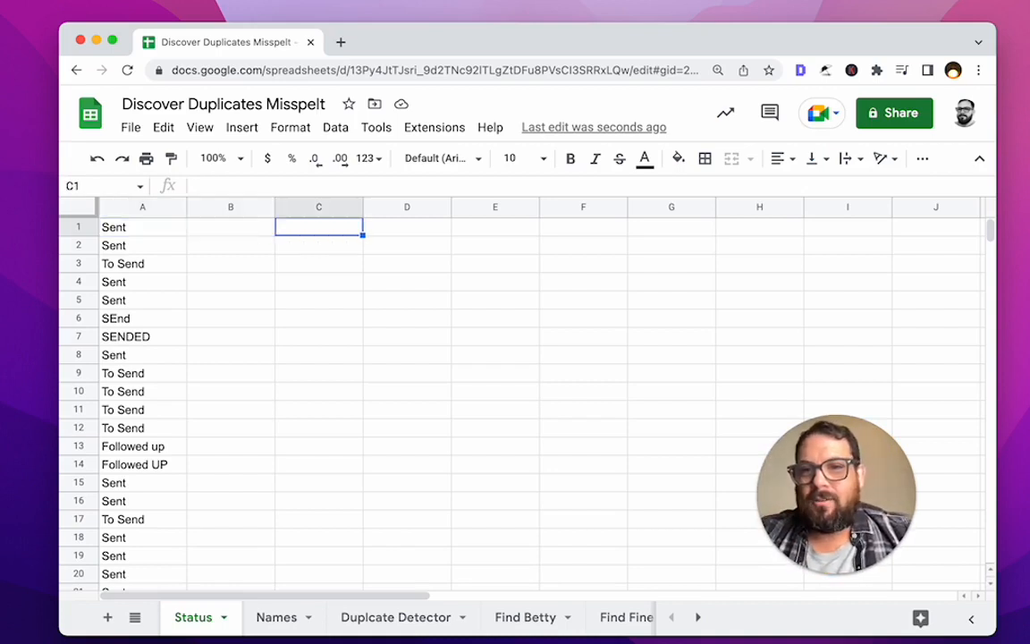
text(=)
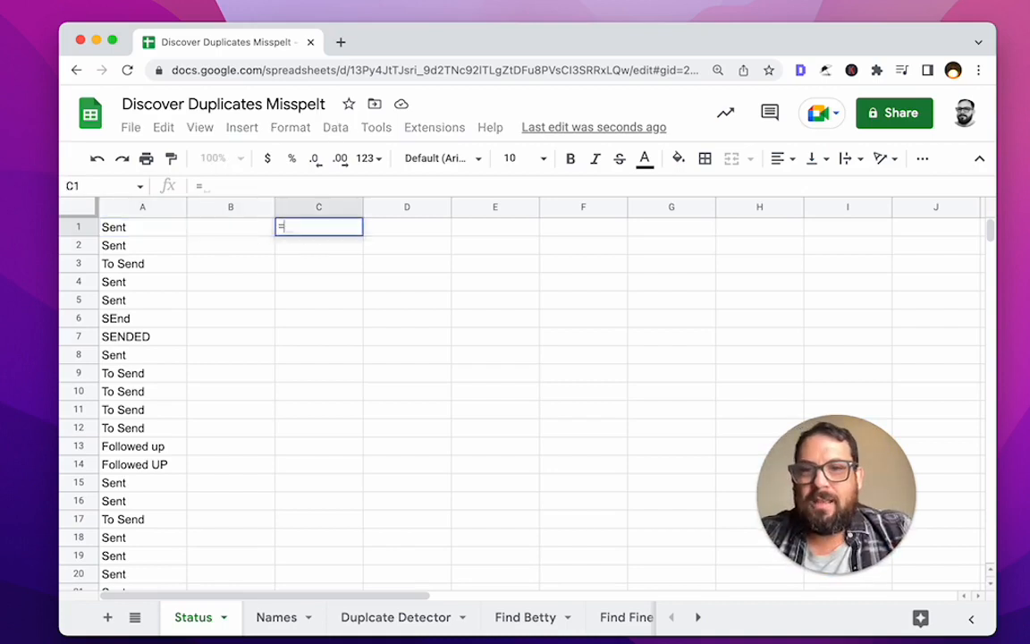
text(unique()
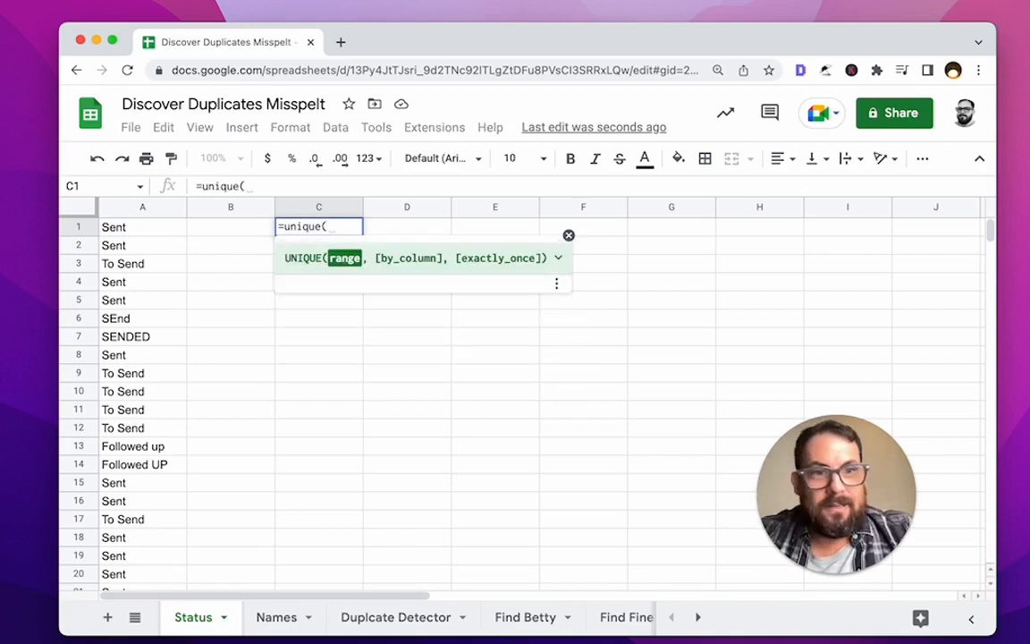
text(A:A)
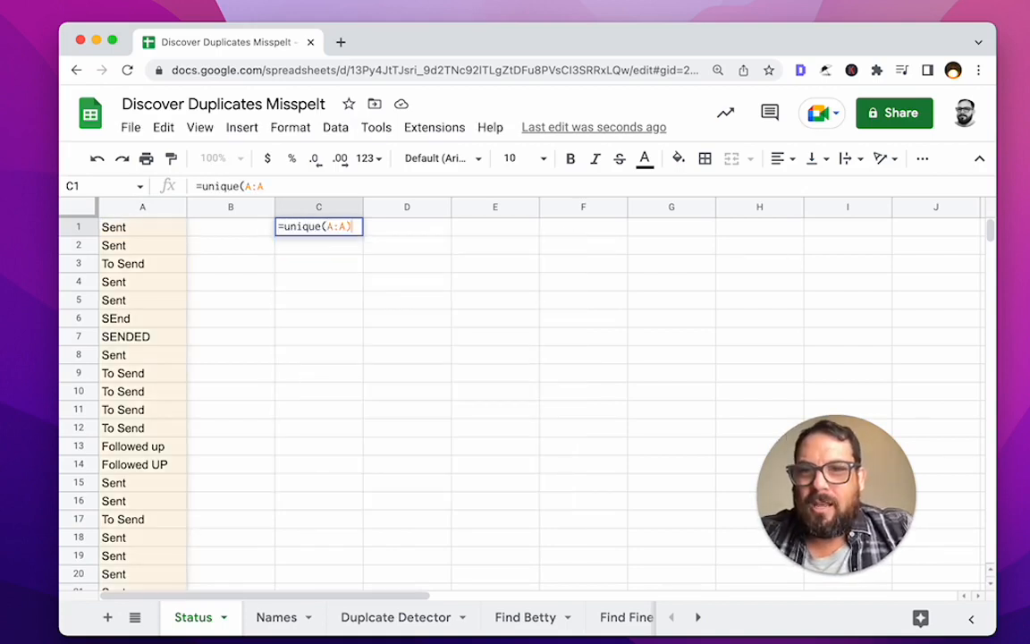
key(Return)
Step: Compare the status variants in C1:C7, especially the differing spellings and capitalisation of the follow-up entries in C5:C7
click(357, 240)
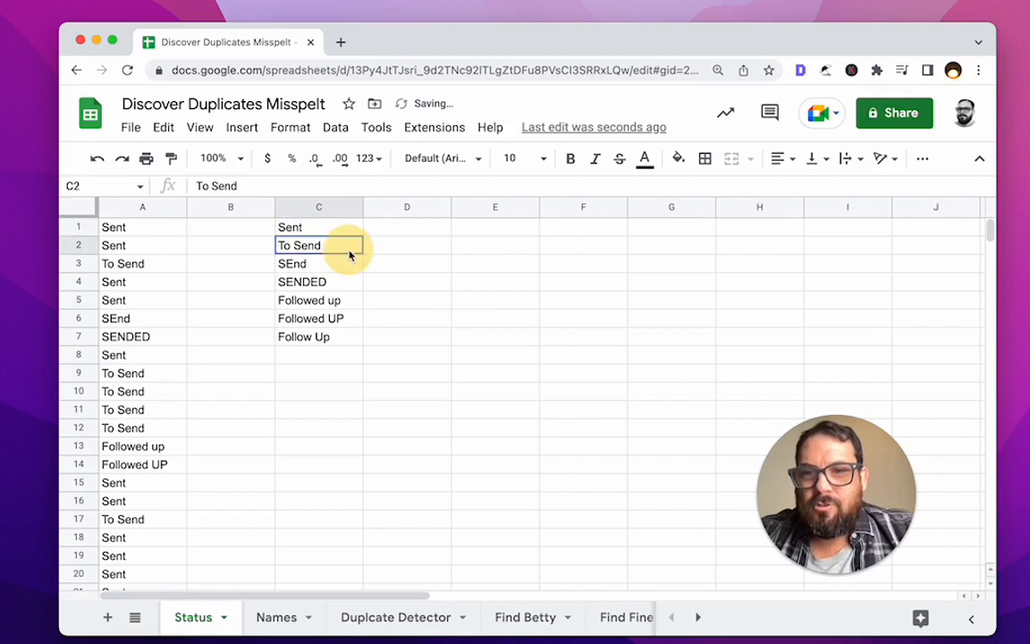
click(322, 265)
click(320, 282)
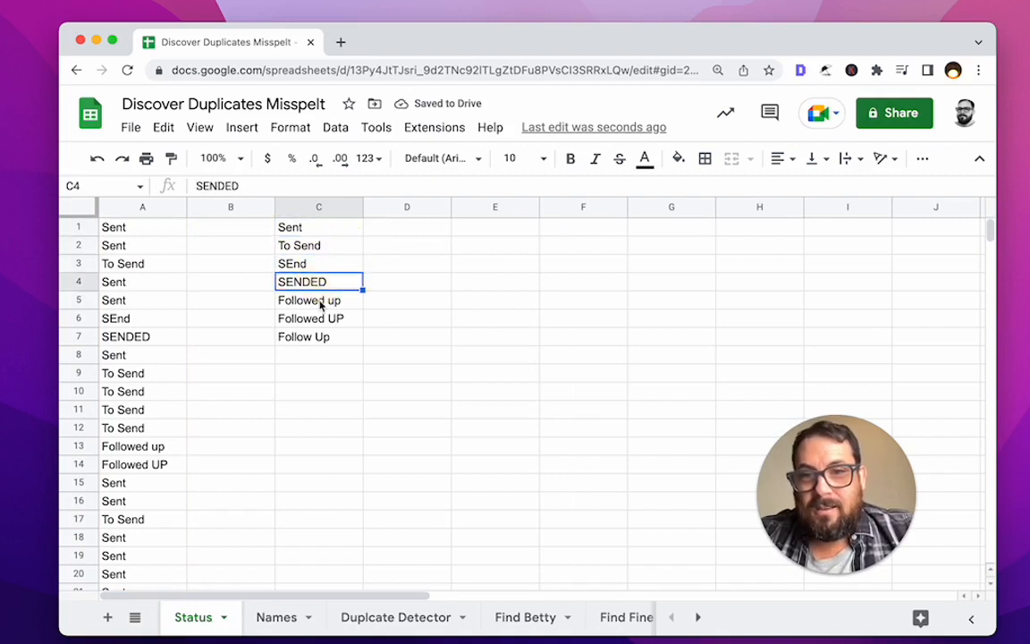
click(340, 300)
click(342, 320)
click(348, 305)
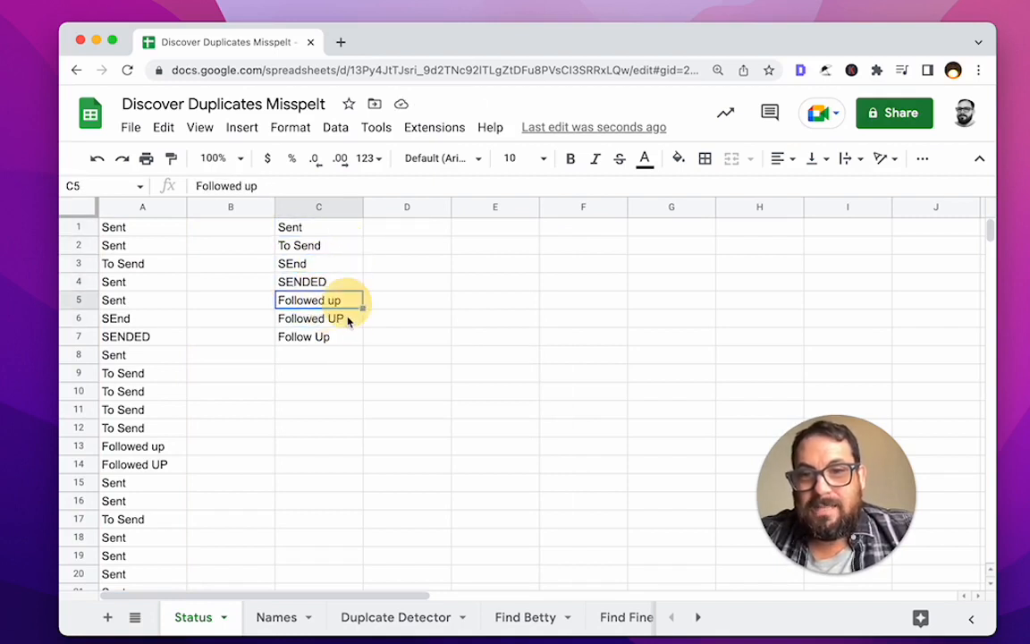
click(349, 318)
click(348, 305)
click(349, 318)
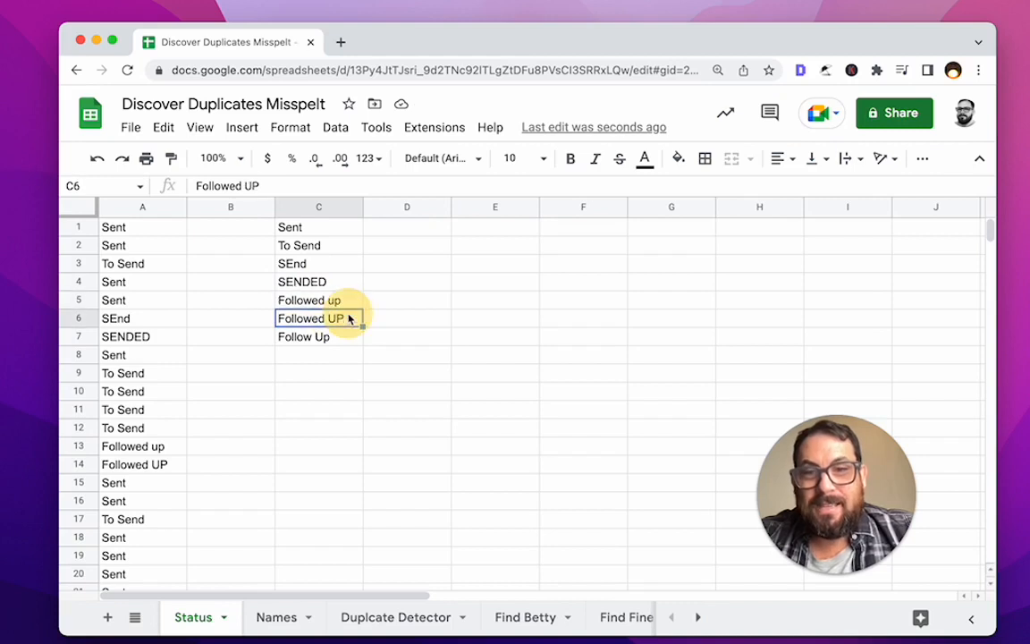
click(348, 305)
click(350, 324)
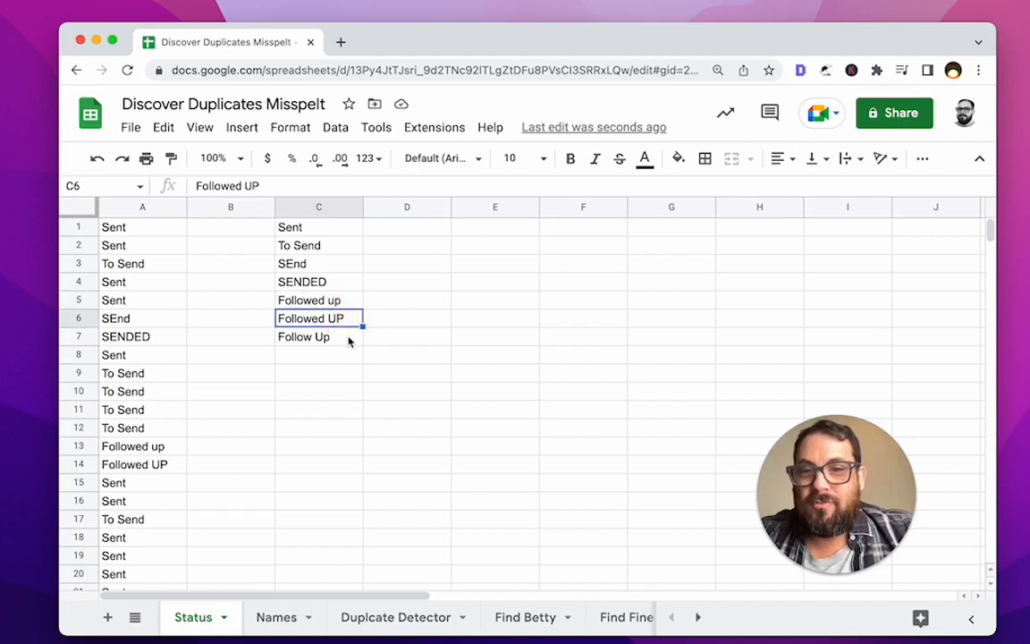
click(335, 338)
click(345, 304)
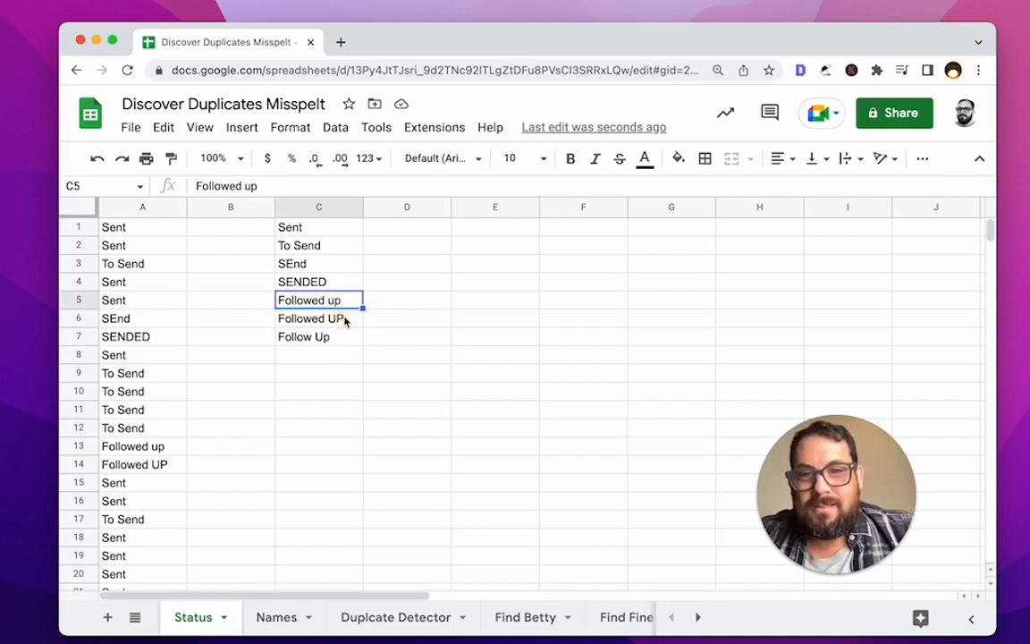
click(346, 320)
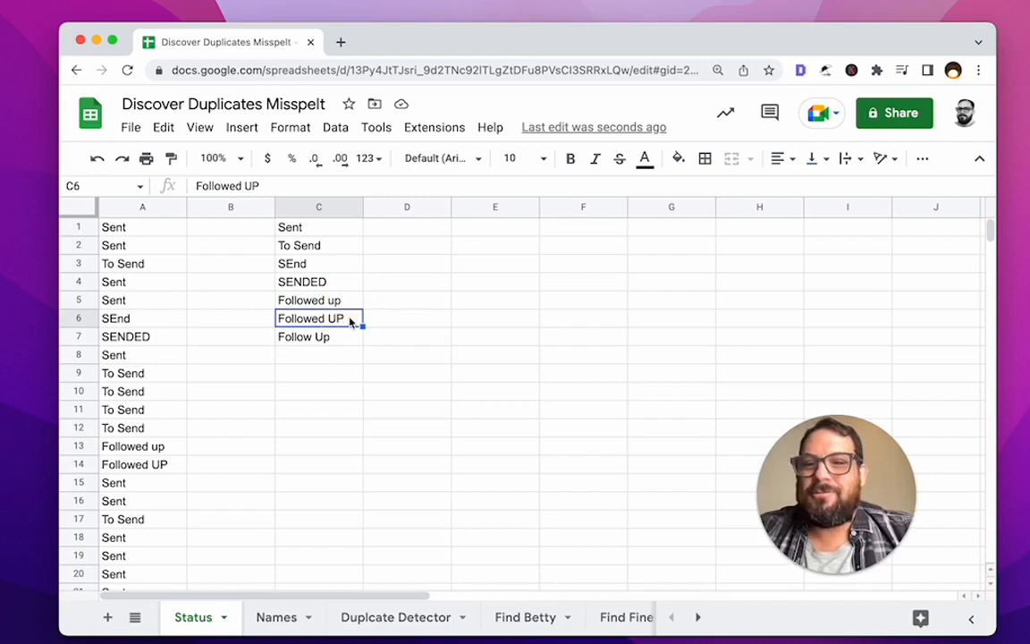
click(320, 228)
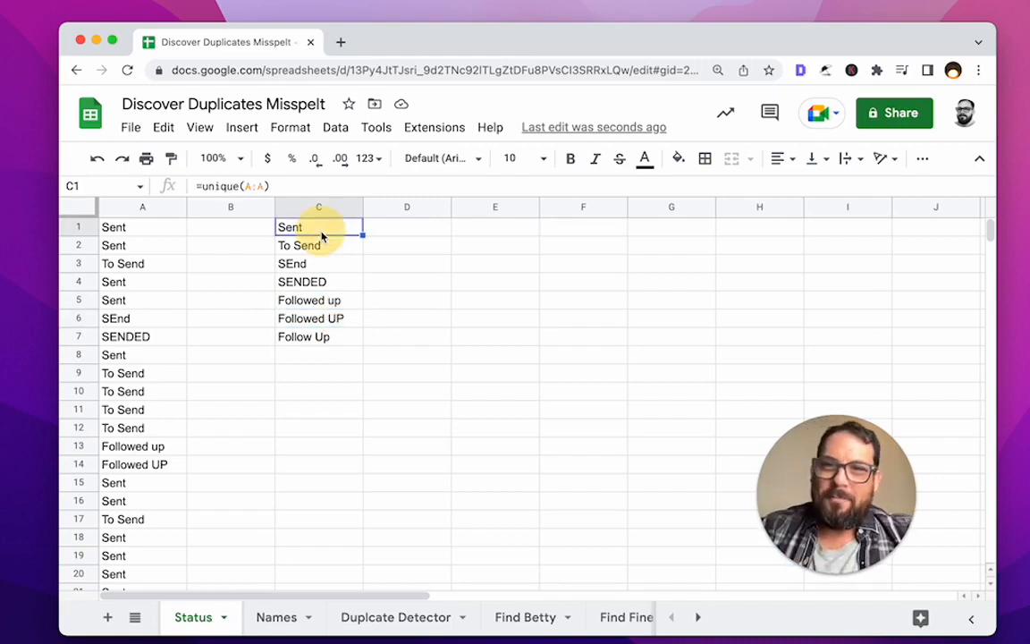
click(345, 301)
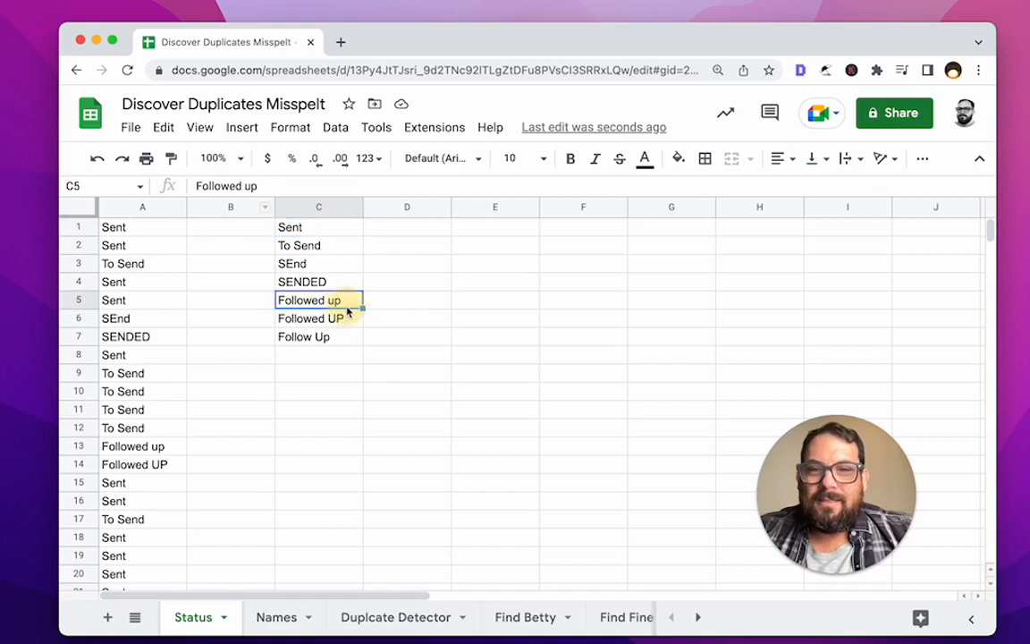
click(341, 319)
click(342, 307)
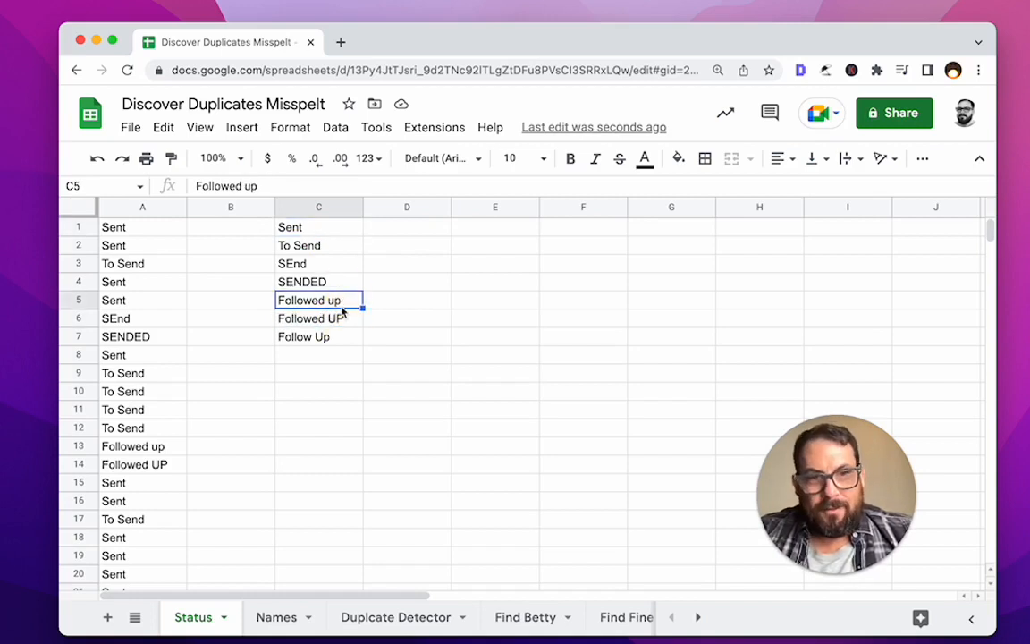
Step: Change the formula in C1 to =sort(unique(A:A),1,TRUE) so the distinct statuses are listed alphabetically
click(341, 231)
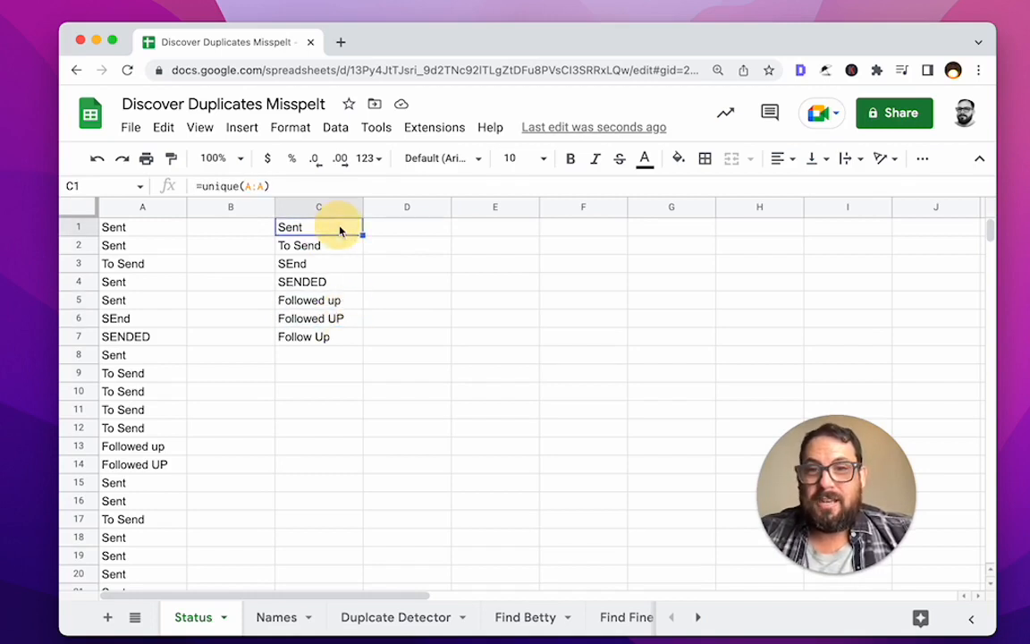
double_click(333, 230)
key(Home)
key(Right)
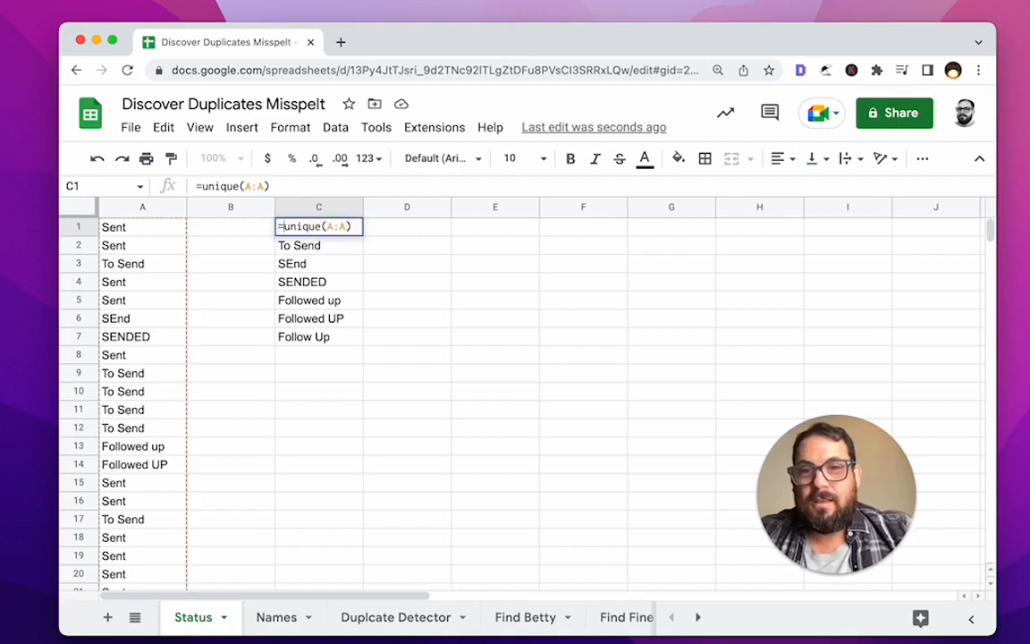
text(sort()
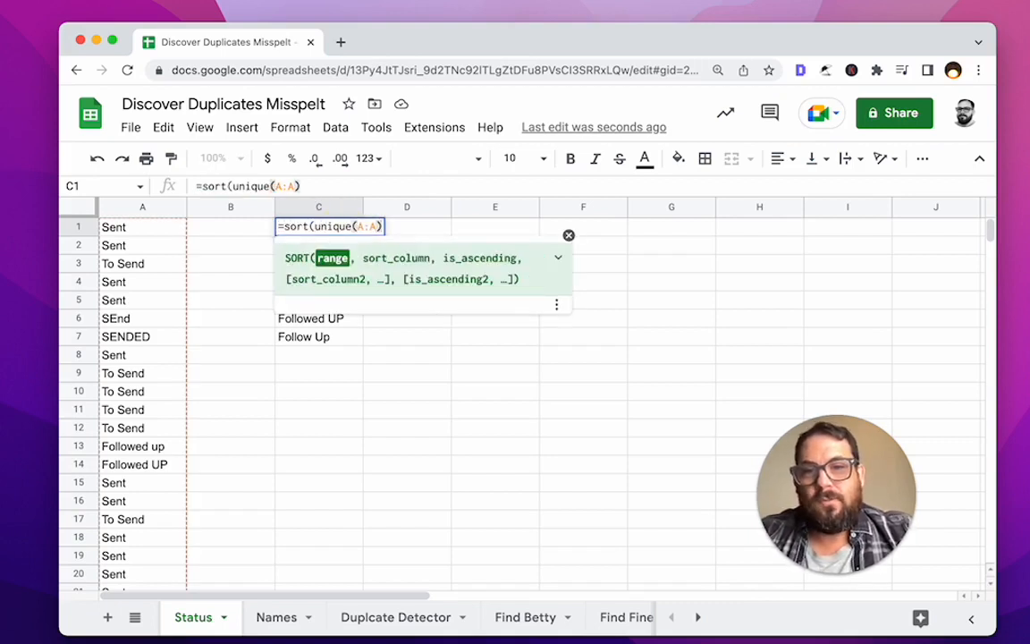
key(End)
text(,)
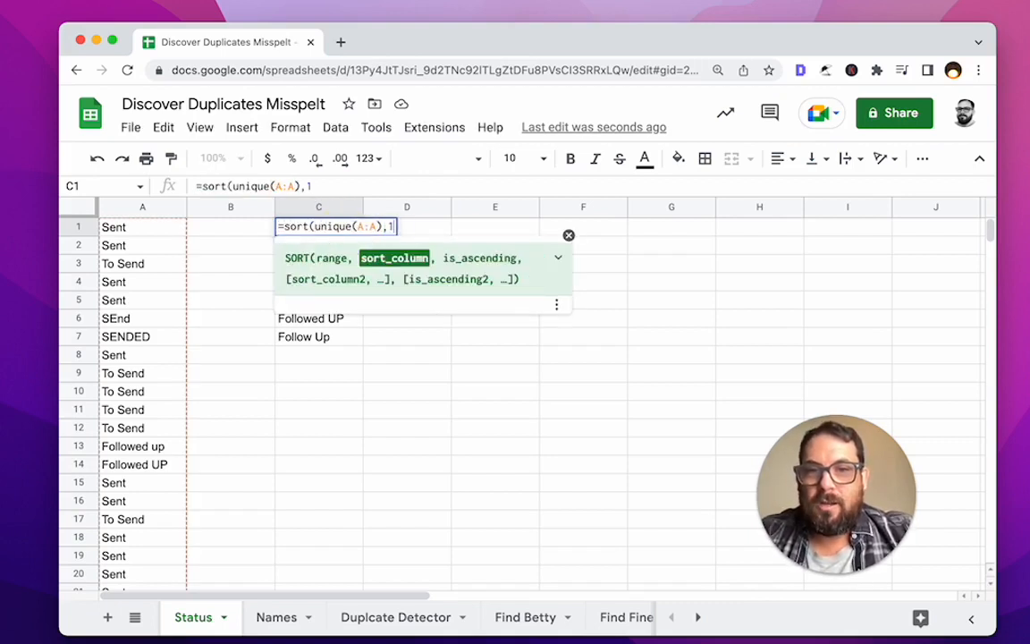
text(1,TRUE))
key(Return)
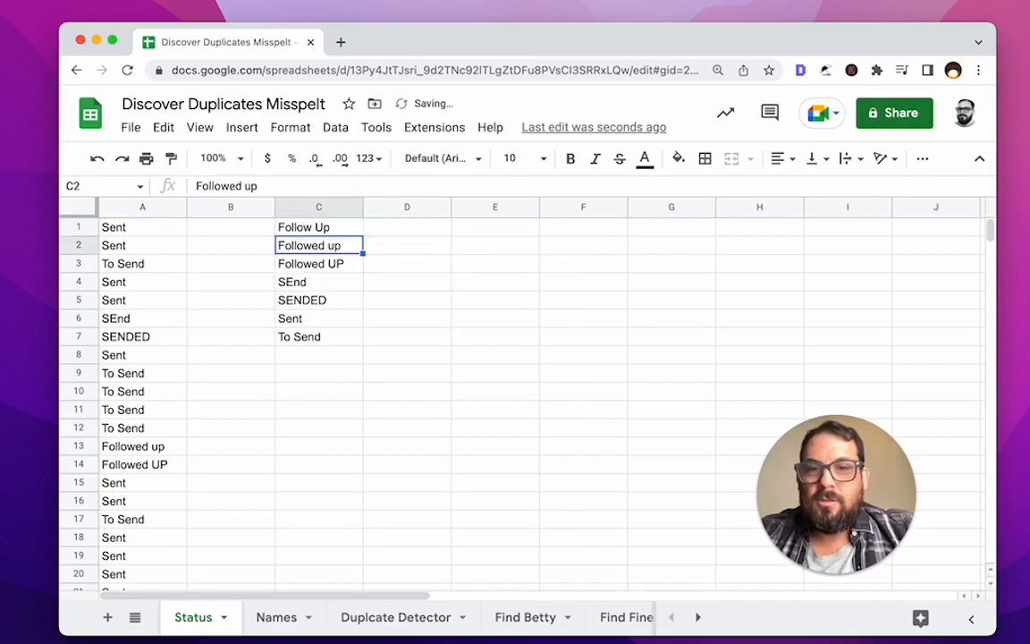
Step: Compare the capitalisation of the two adjacent "Followed up" variants in C2 and C3
click(333, 268)
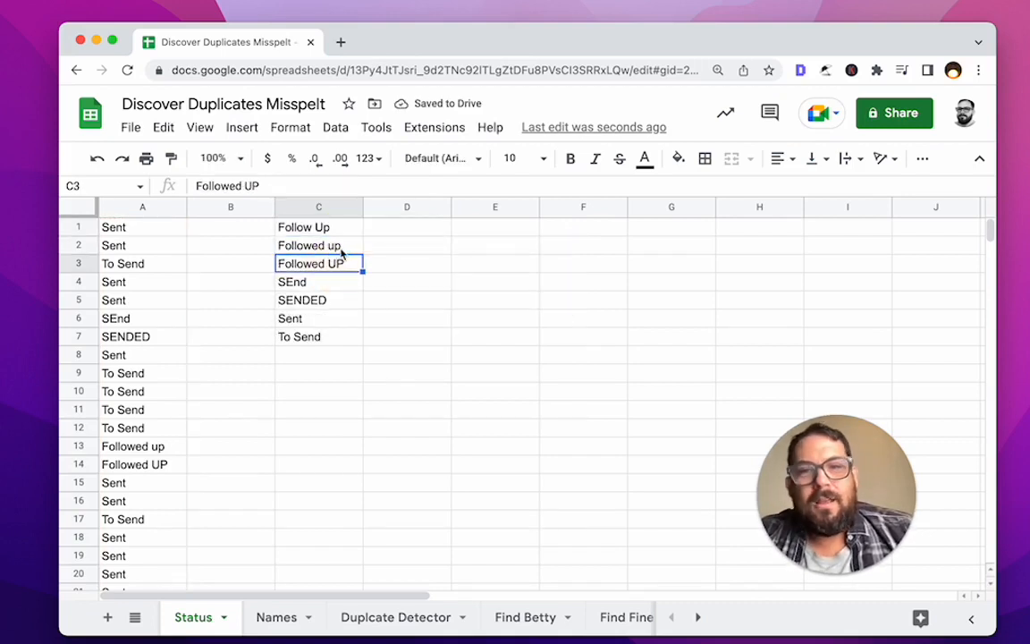
click(335, 245)
click(337, 265)
click(335, 244)
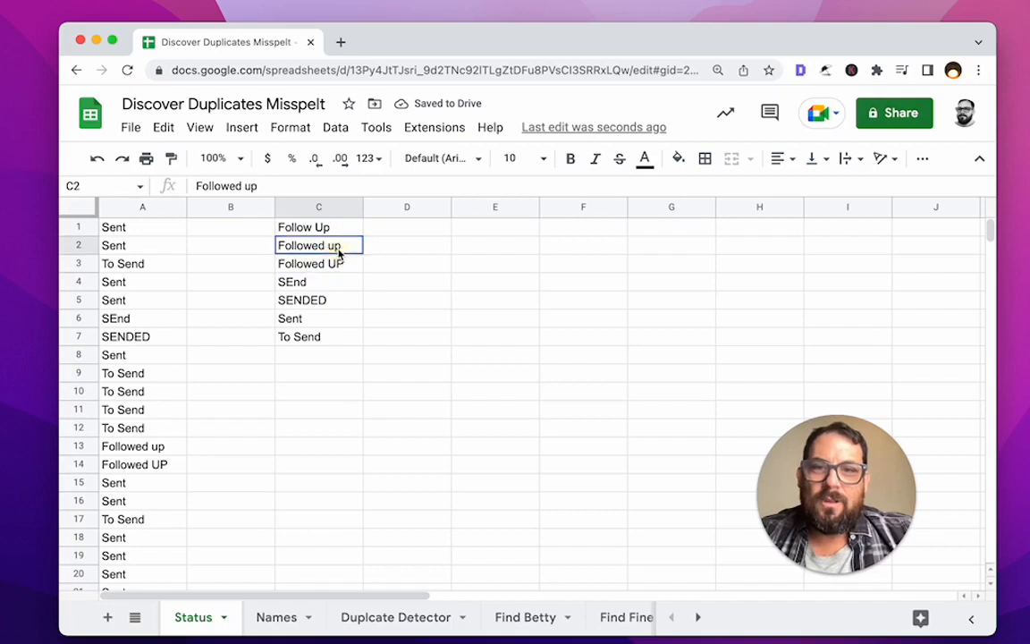
click(338, 268)
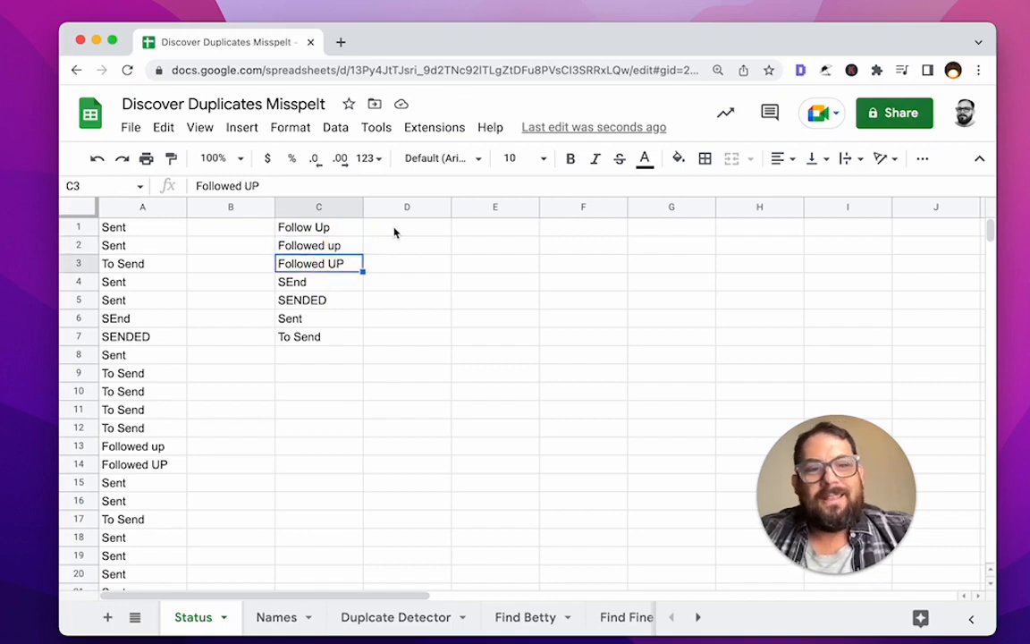
Step: Count each status by entering =countif(A:A,C1) in D1 and accepting the suggested autofill for D2:D7
click(394, 232)
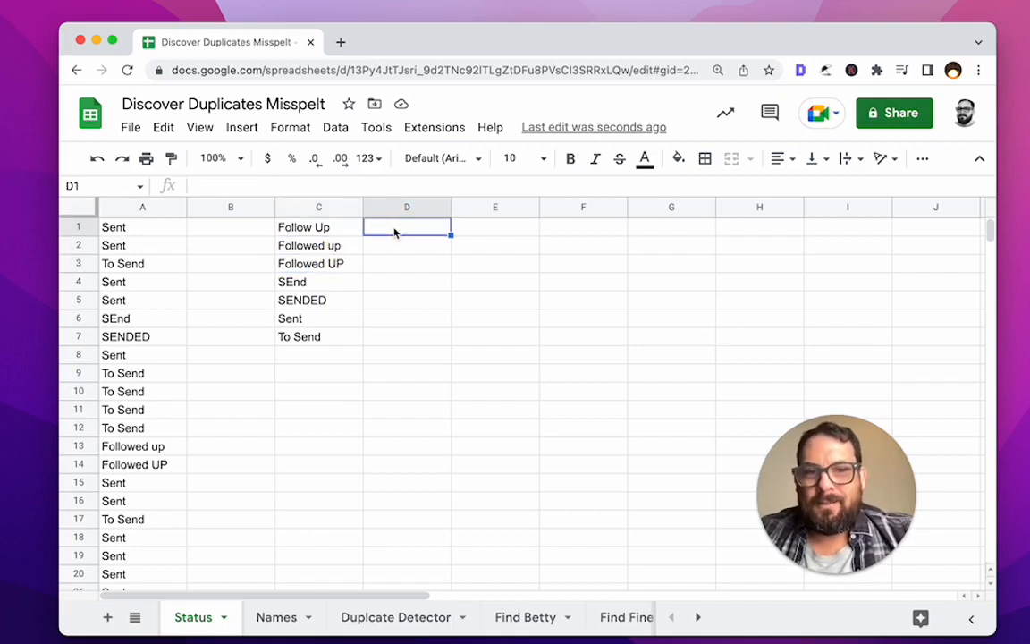
double_click(394, 230)
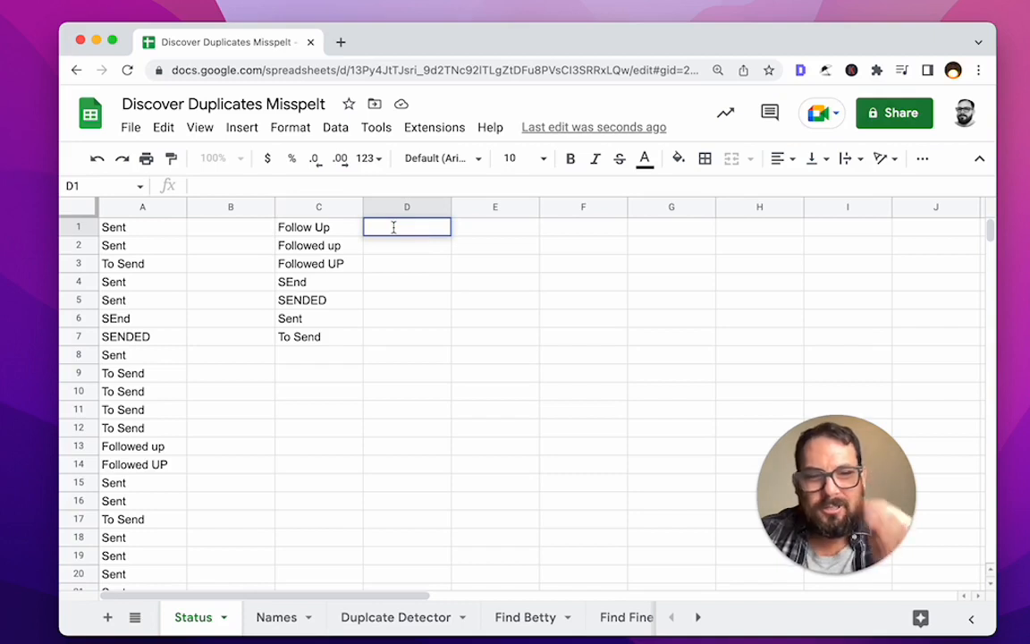
text(=countif()
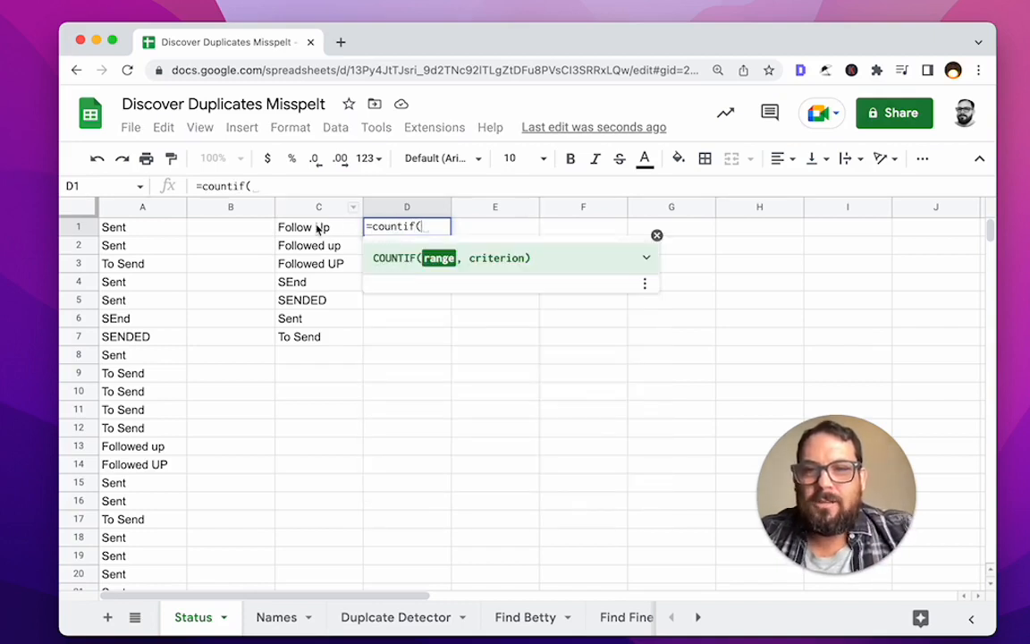
text(A:A,C1))
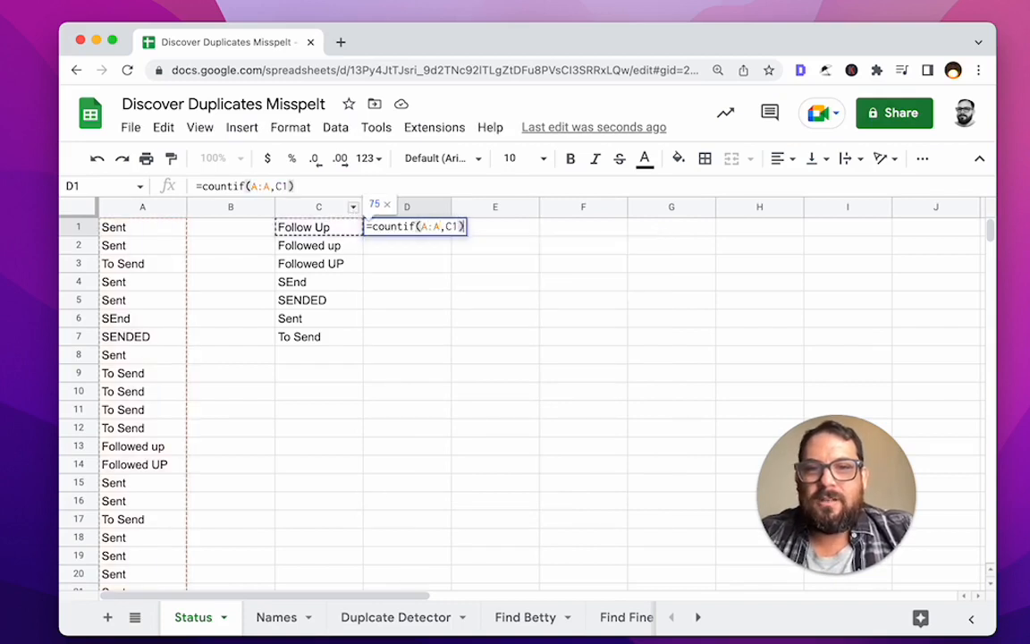
key(Return)
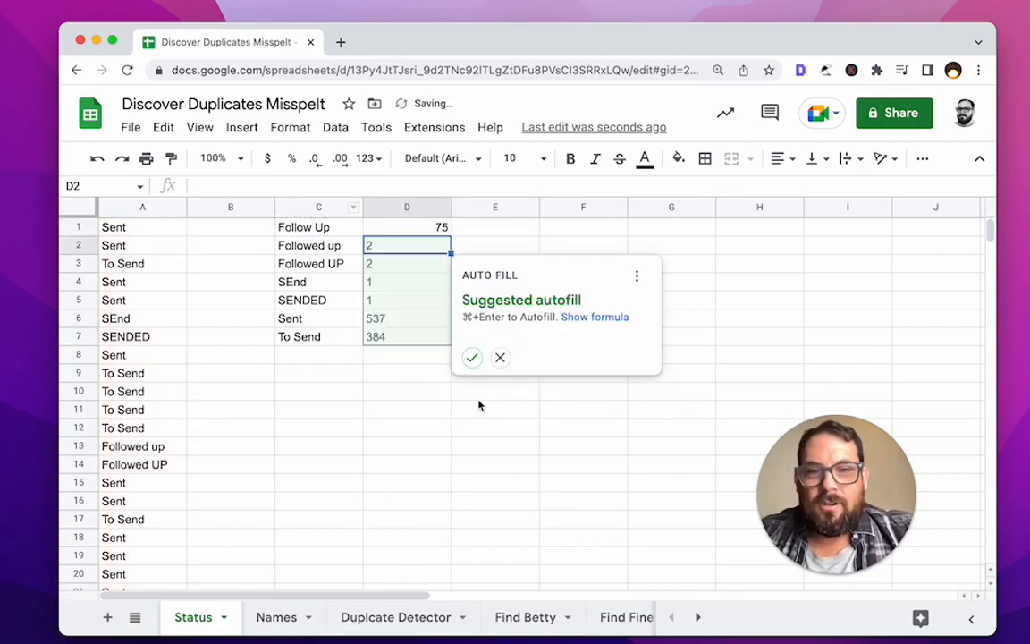
click(471, 357)
Step: Check the two "Followed up" variants against their counts and search the sheet for "Followed up"
click(329, 253)
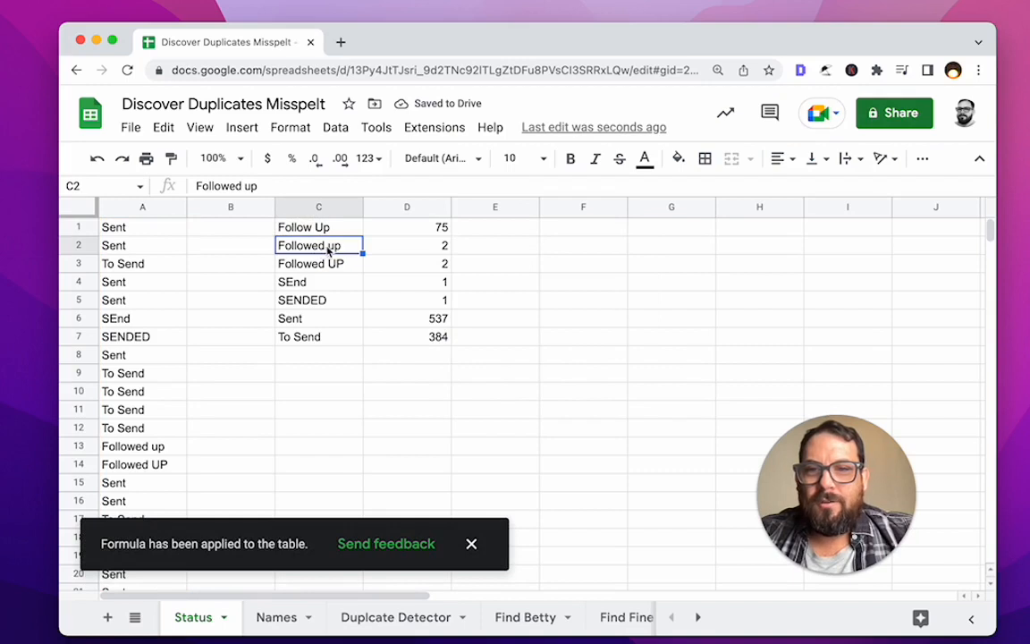
click(329, 268)
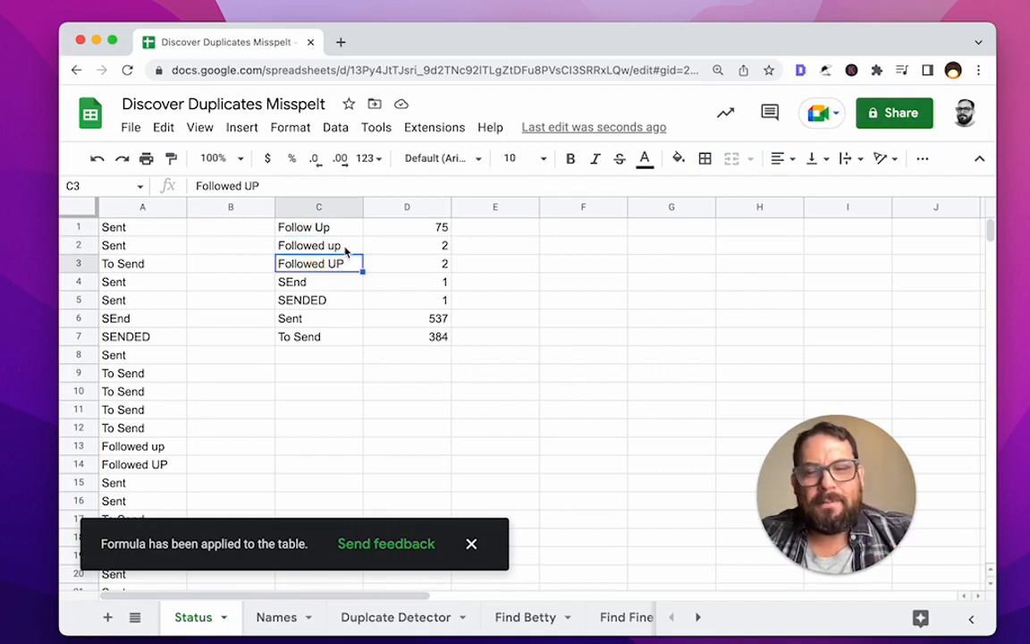
click(416, 246)
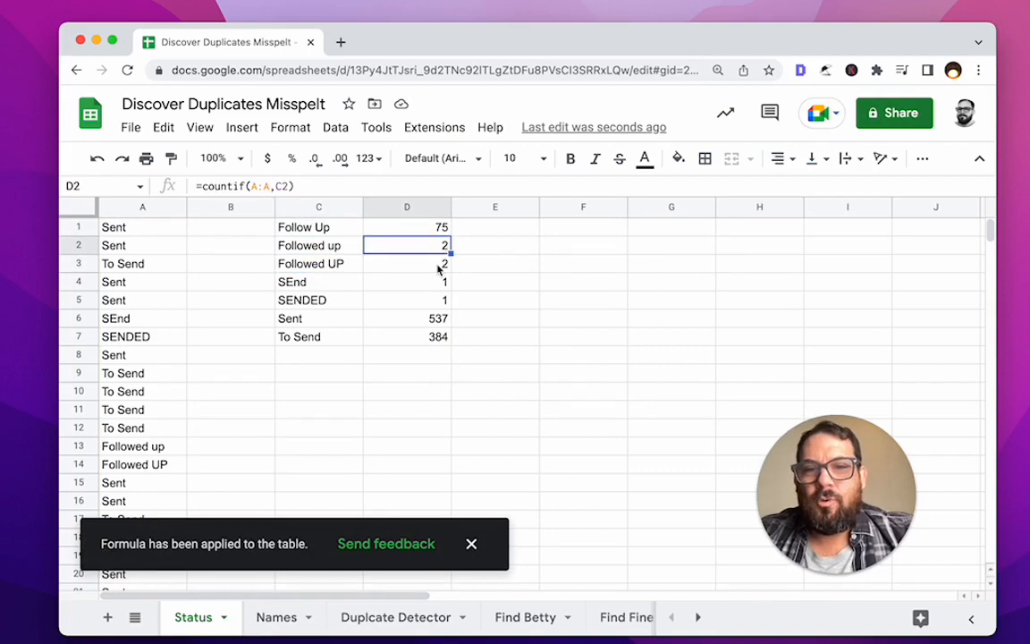
click(338, 247)
key(super+f)
text(Followed up)
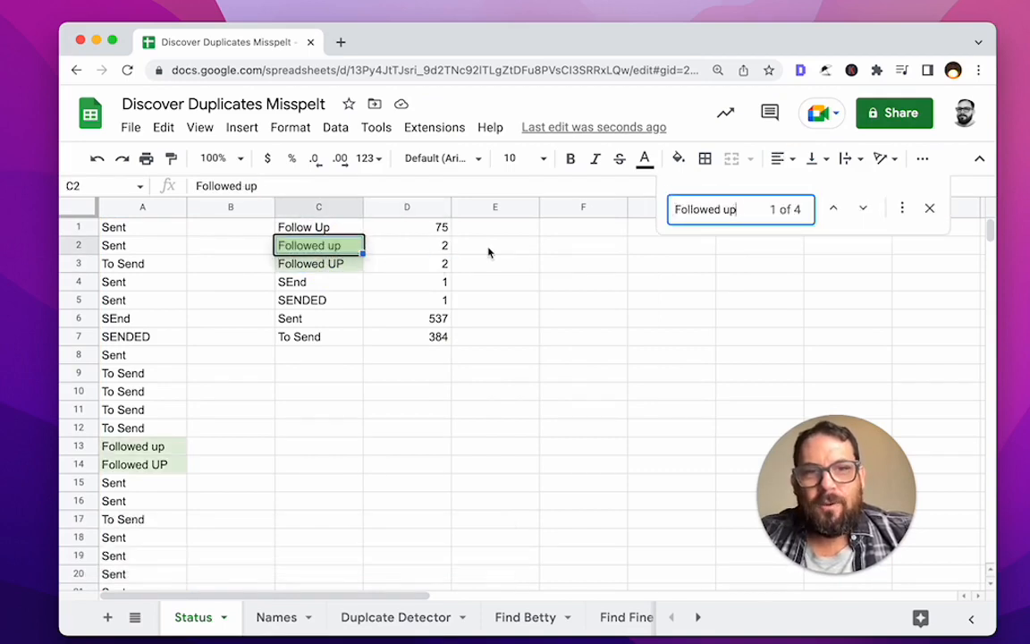
Step: Step through all "Followed up" search matches and inspect the occurrence in A14
click(427, 246)
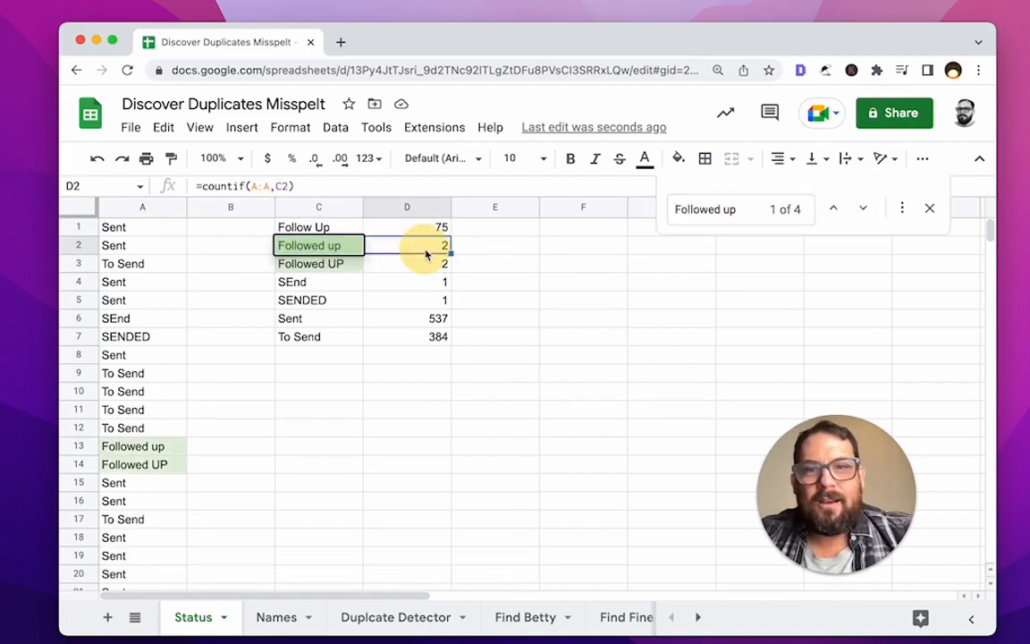
click(863, 209)
click(866, 214)
click(867, 215)
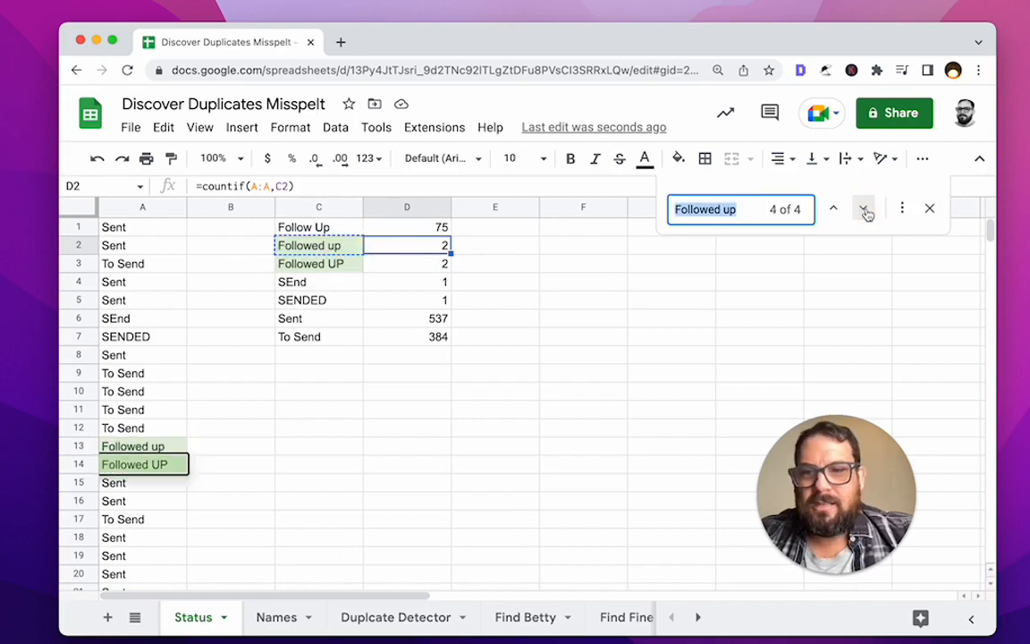
click(866, 215)
click(867, 215)
click(866, 215)
click(130, 471)
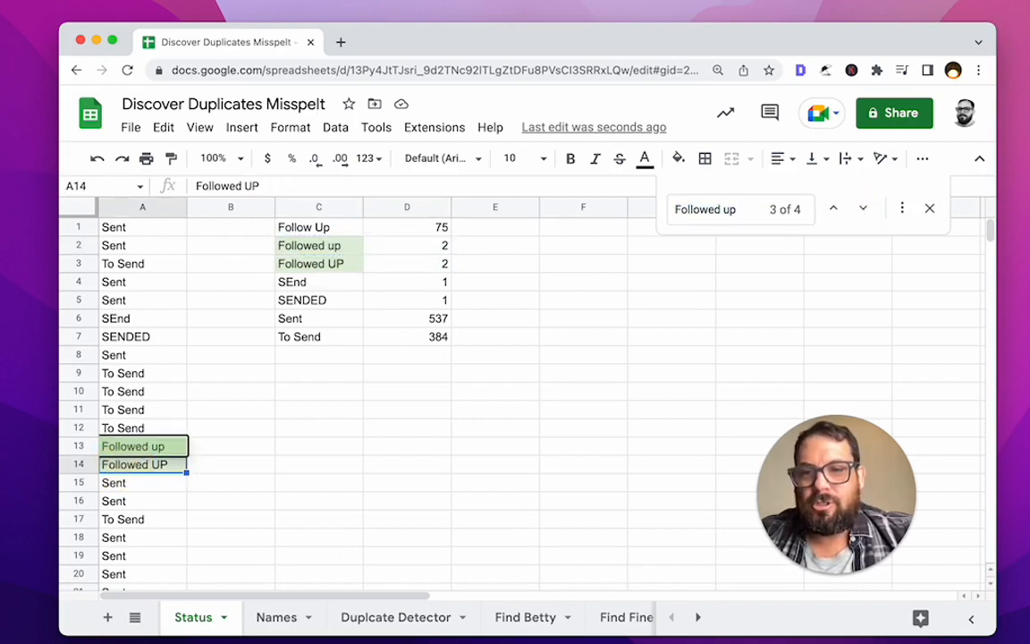
Step: Compare the COUNTIF results and formulas in D2 and D3 for the two differently capitalised variants
click(442, 250)
click(425, 266)
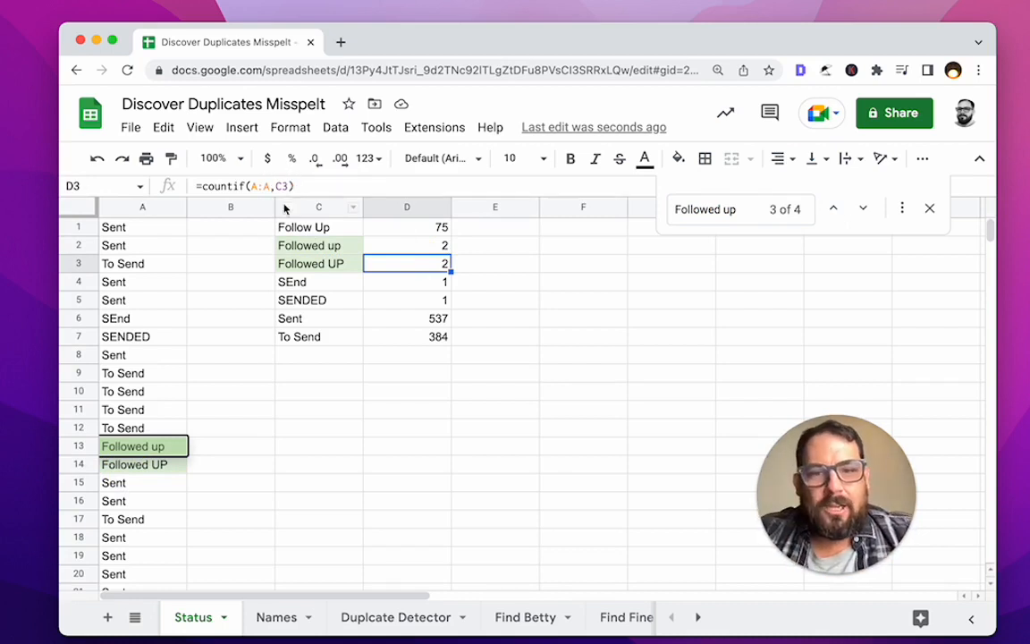
click(496, 243)
click(427, 262)
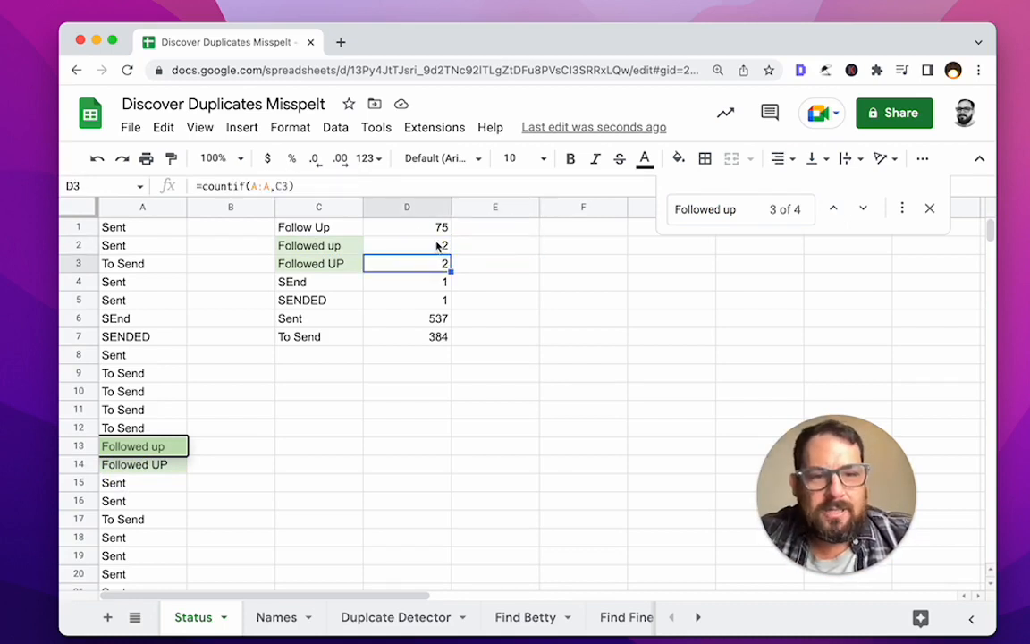
click(425, 247)
click(329, 247)
click(401, 263)
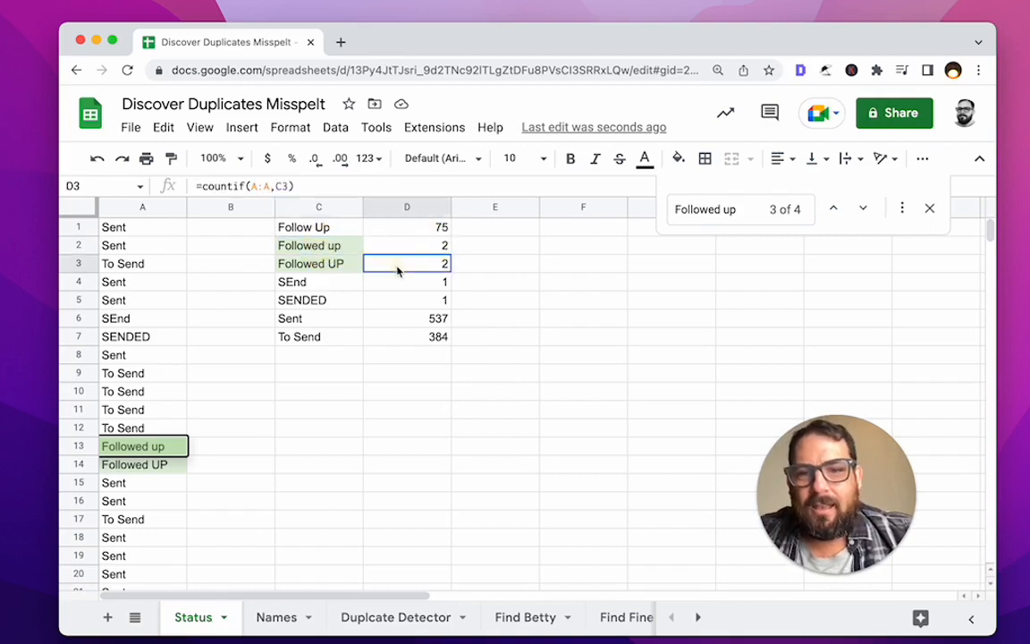
click(404, 247)
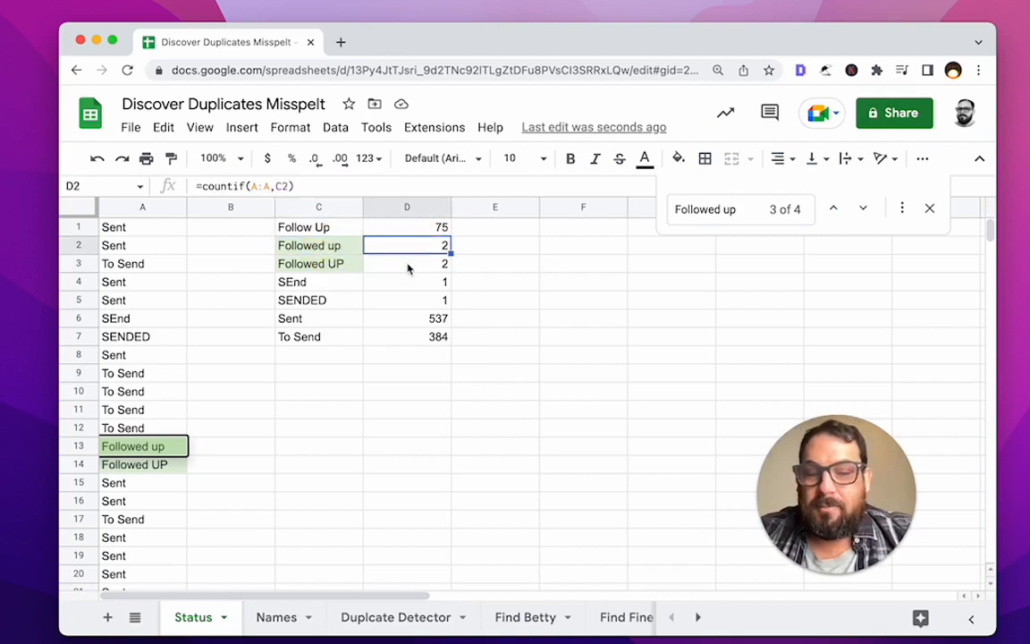
Step: Close the search and insert an empty column before the unique status list in column C
click(930, 208)
click(401, 249)
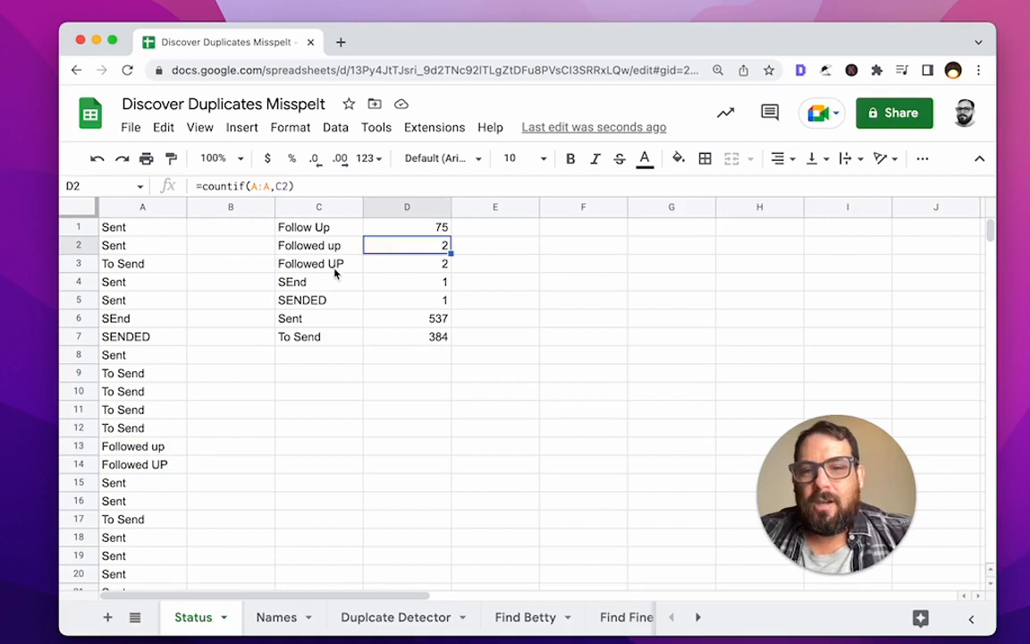
drag(345, 207, 432, 264)
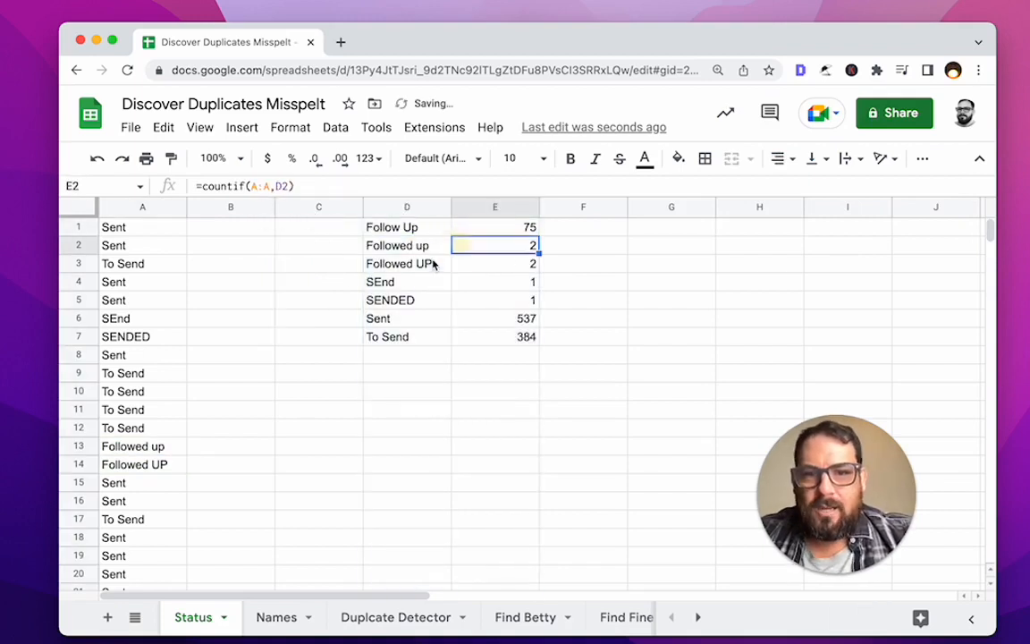
click(433, 264)
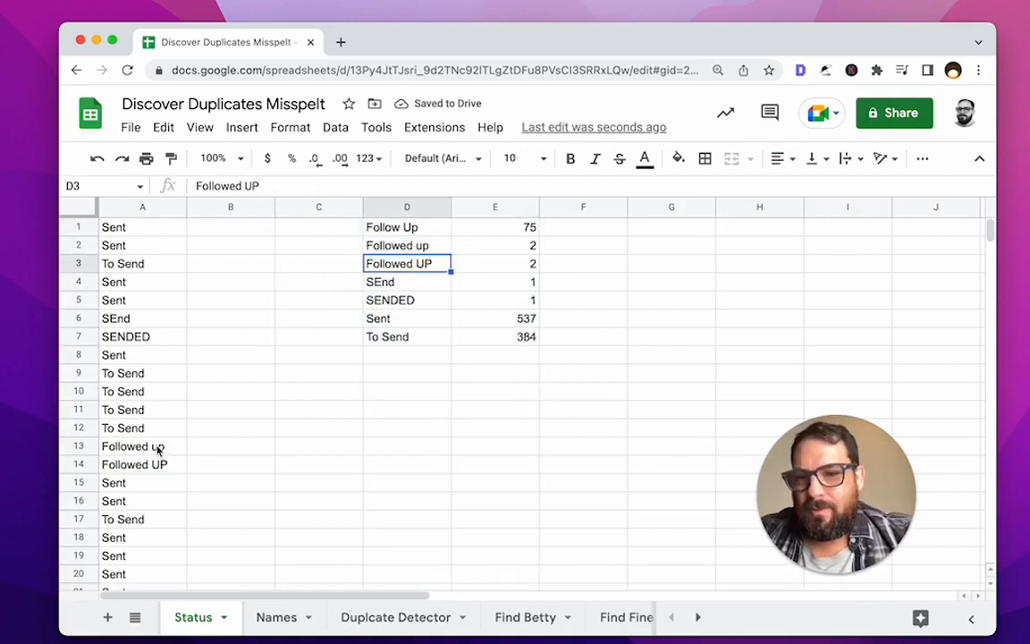
Step: Compare A13 and A14 with the list, then use the "Followed UP" entry from D3 as the Find and replace search text
click(159, 445)
click(143, 462)
click(416, 249)
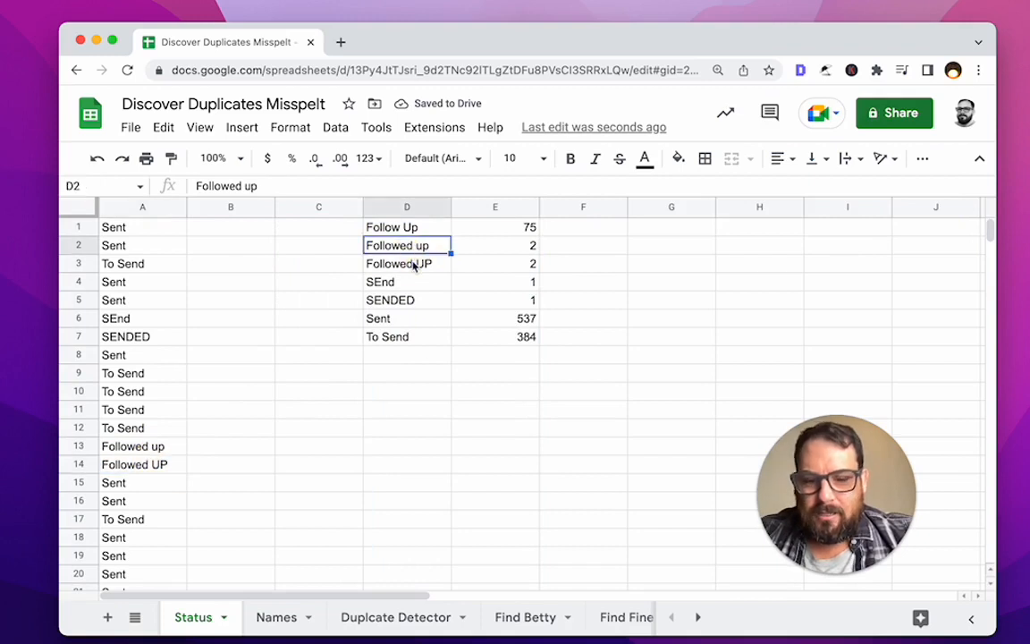
click(414, 265)
key(ctrl+c)
key(ctrl+f)
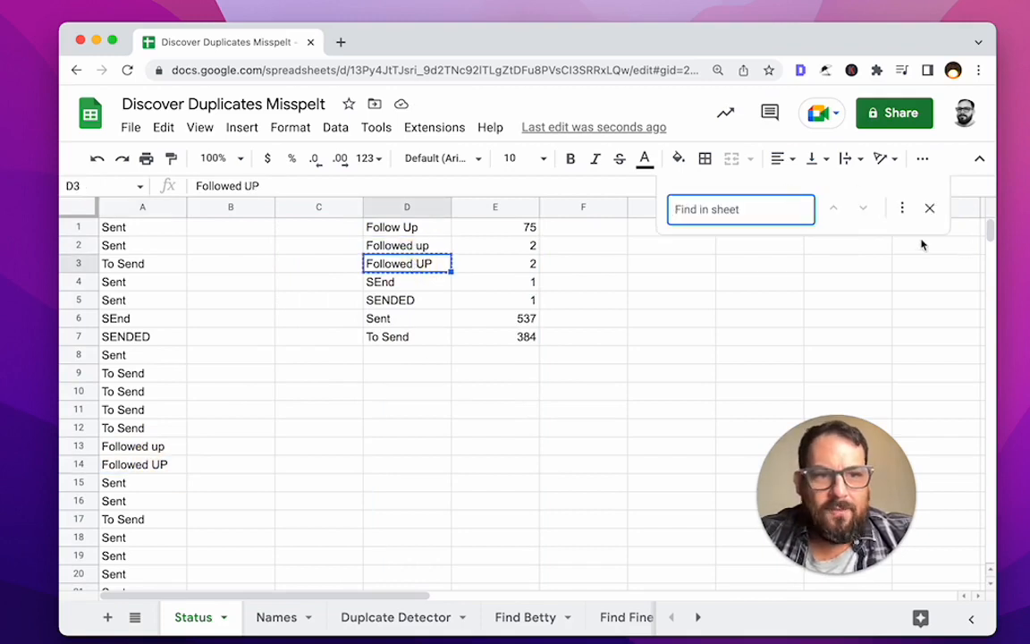
click(902, 208)
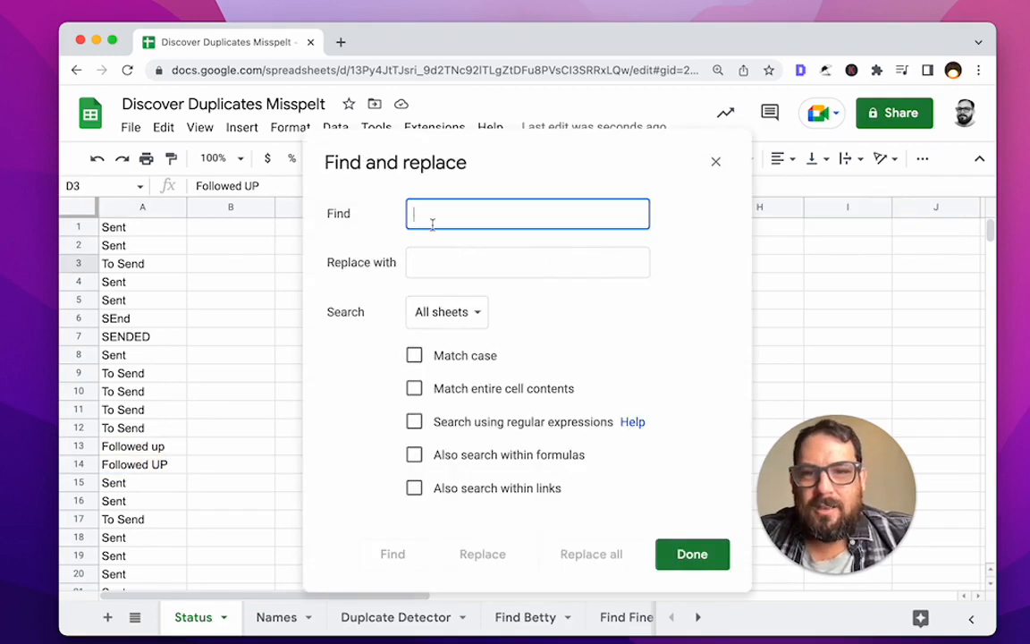
key(ctrl+v)
Step: Enable Match case, limit the search to this sheet, and find the occurrences of "Followed UP" repeatedly
click(414, 356)
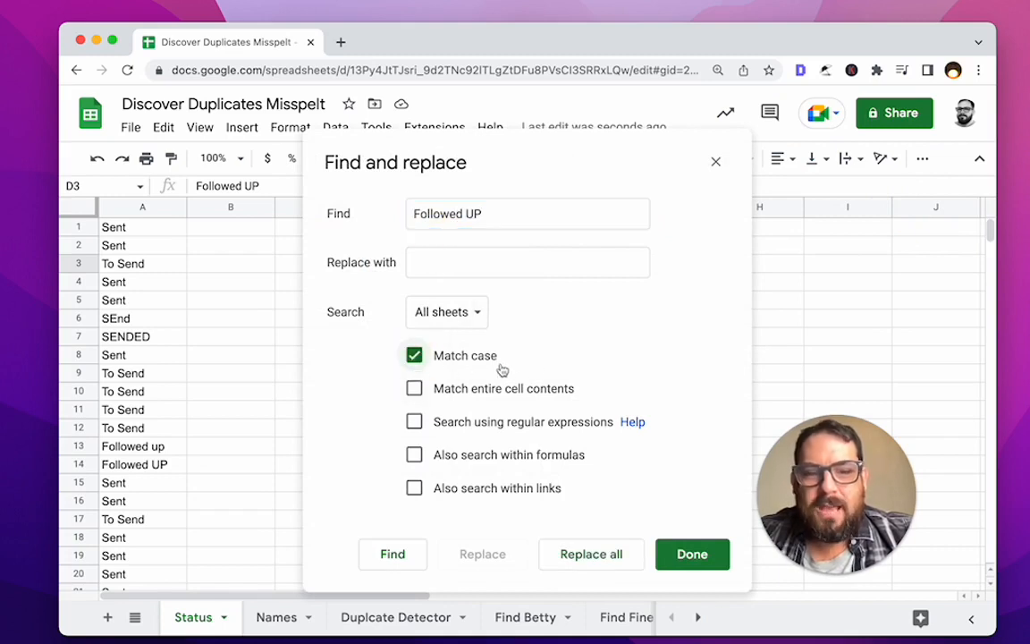
click(480, 321)
click(478, 338)
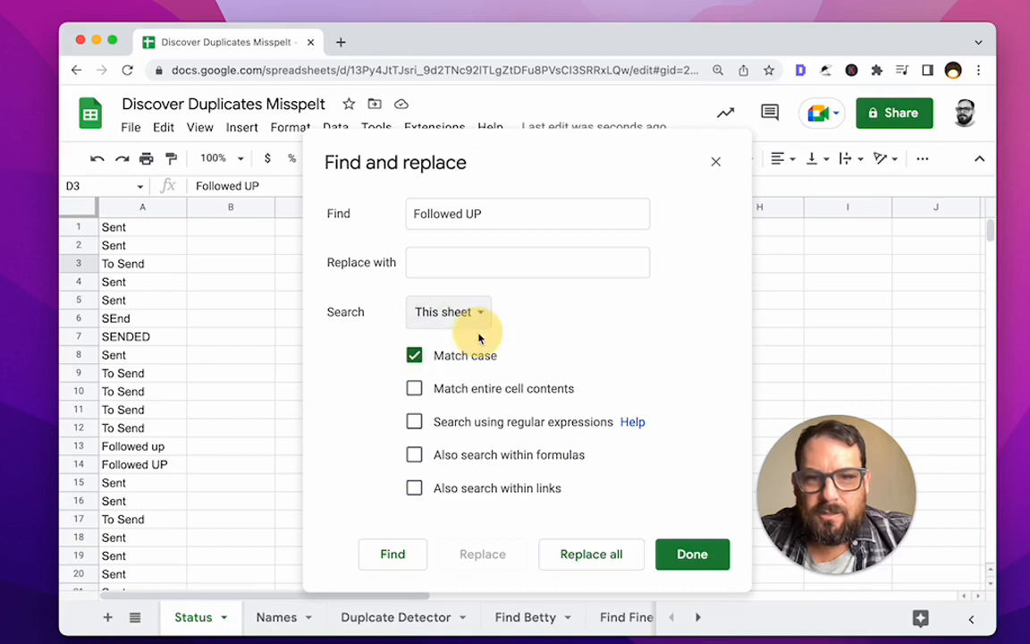
click(391, 554)
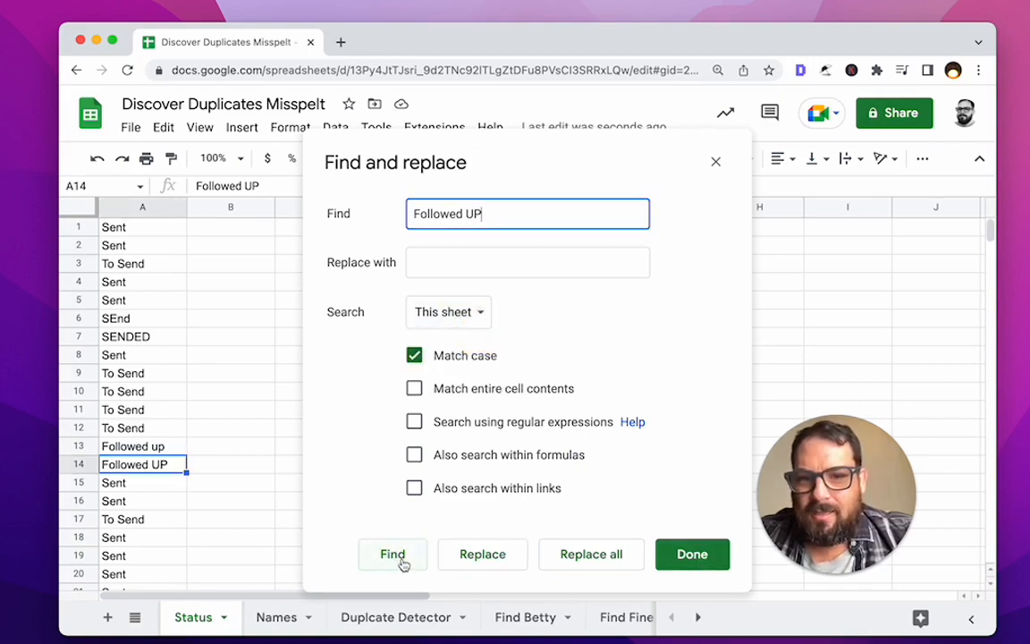
click(402, 563)
click(148, 465)
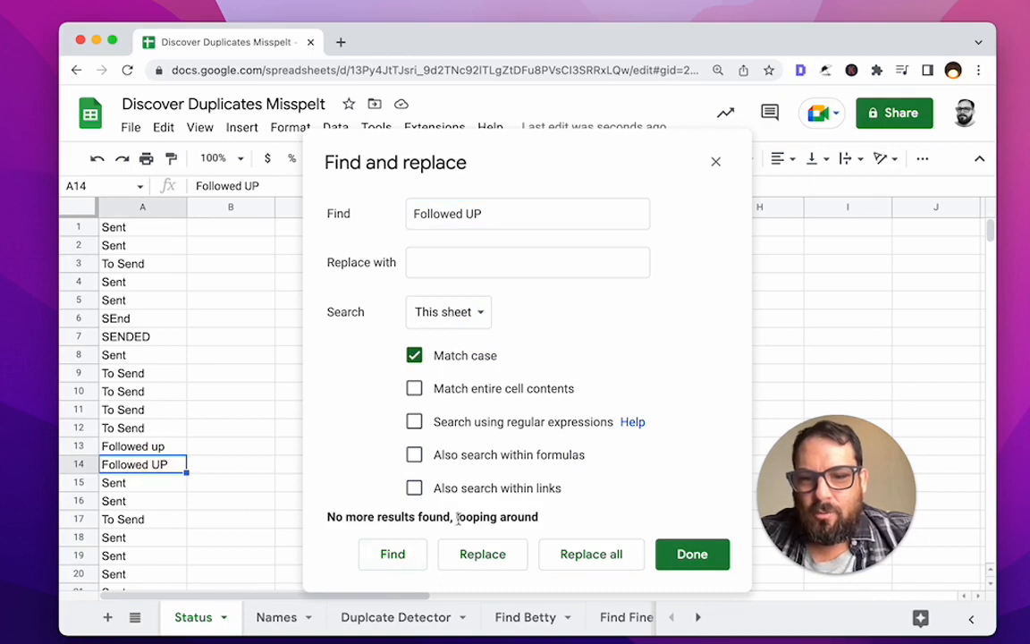
click(383, 554)
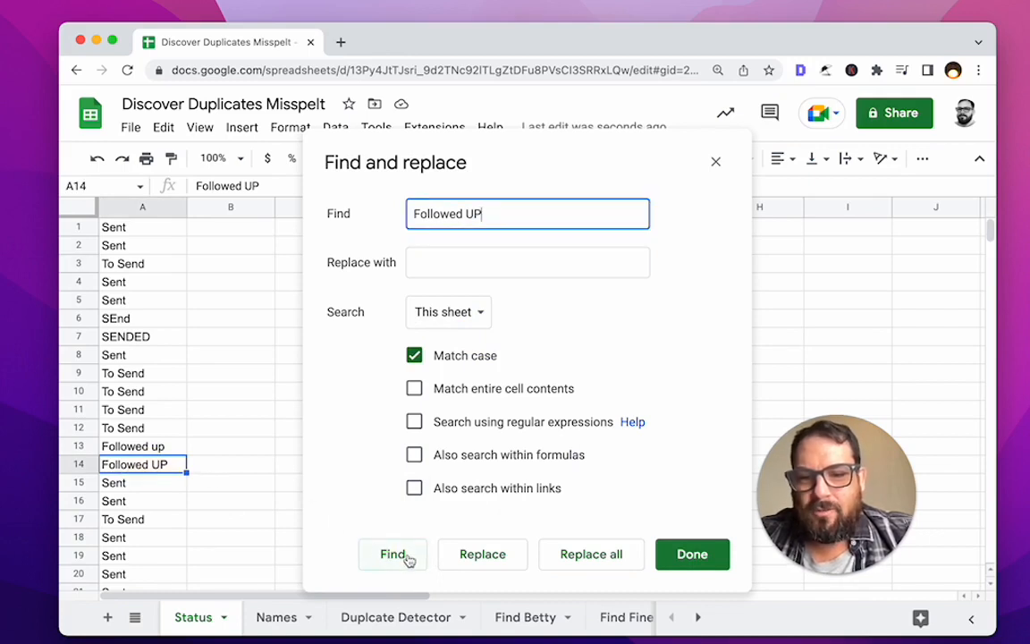
Step: Run the case-sensitive "Followed UP" search once more and close Find and replace
click(408, 558)
click(705, 560)
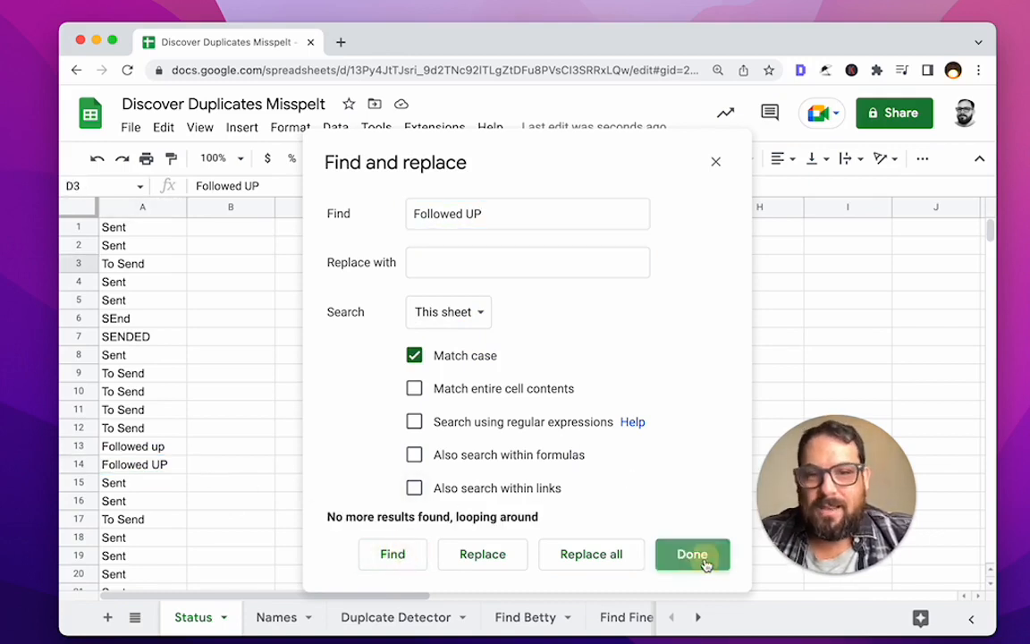
Step: Try replacing A14 with the "Followed up" entry from A13, check the count in E2, and undo the replacement
click(134, 446)
key(ctrl+c)
key(Down)
key(ctrl+v)
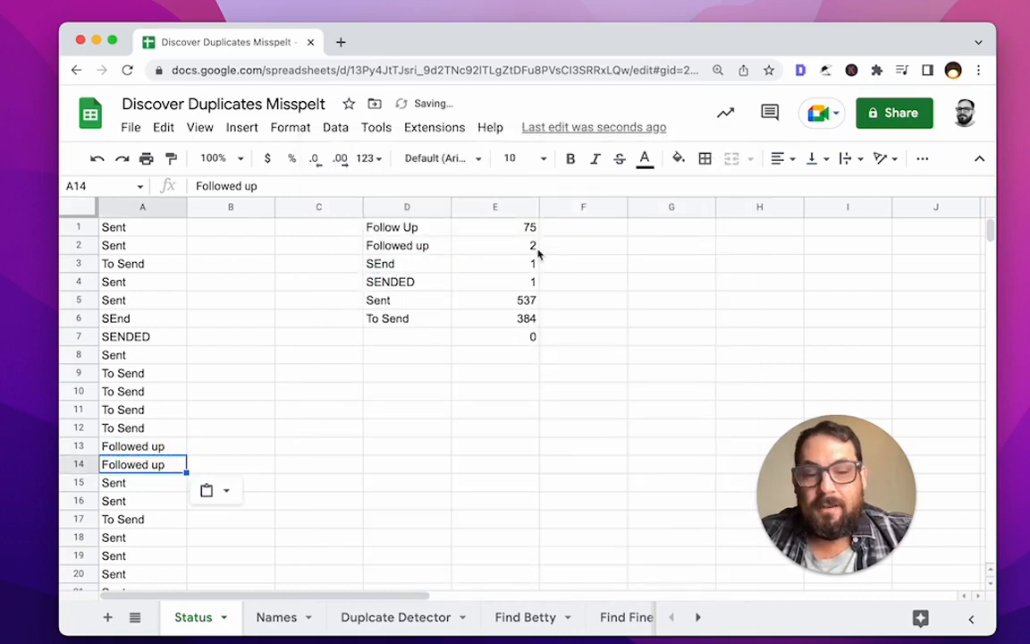
click(503, 244)
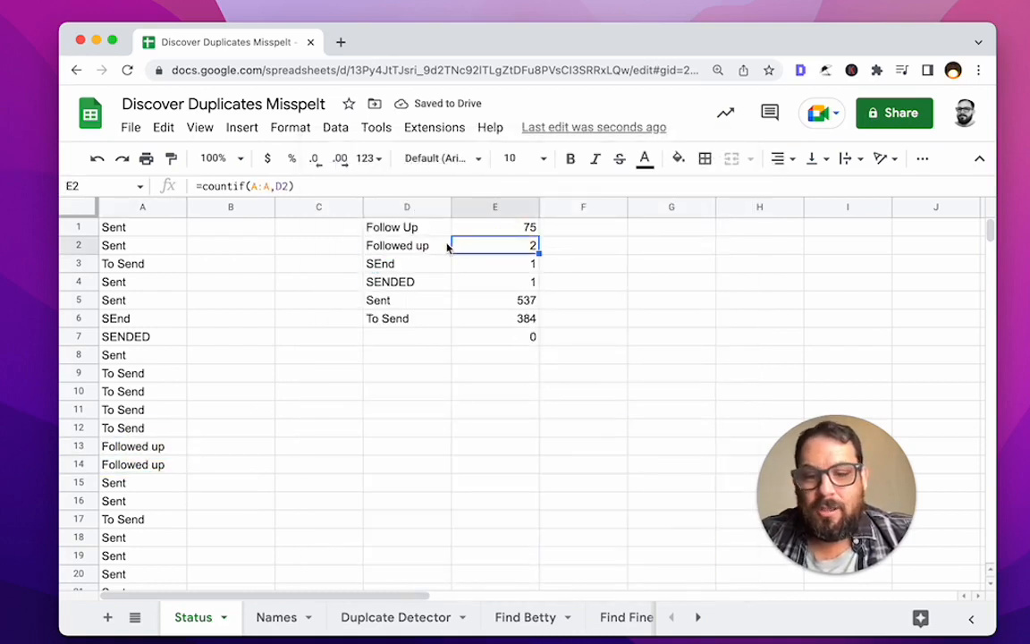
key(ctrl+z)
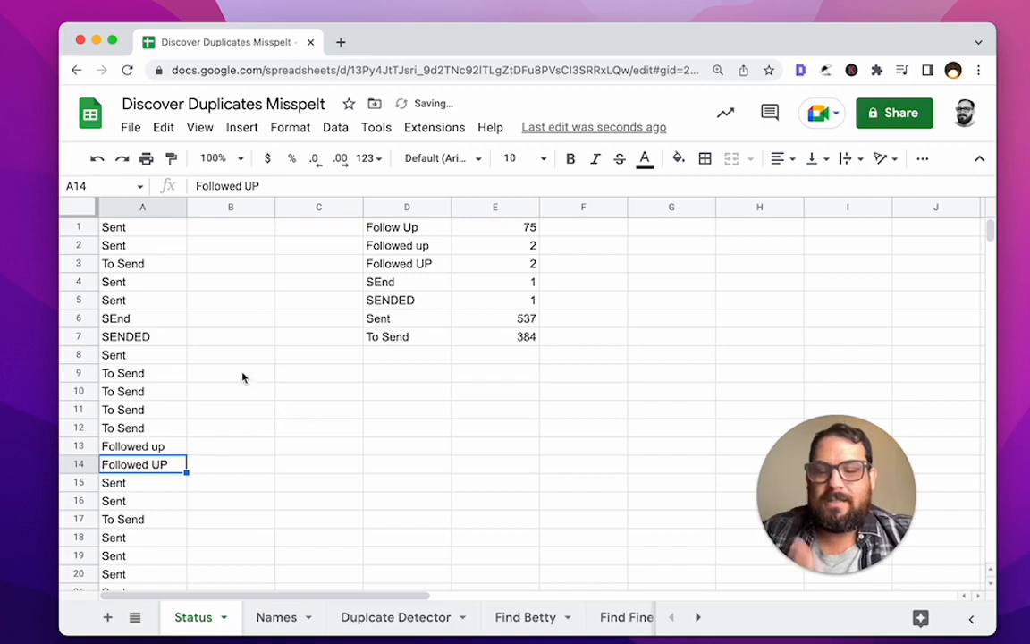
Step: Enter the formula =lower(A1) in B1 and reject the suggested autofill
click(323, 284)
click(230, 207)
click(220, 236)
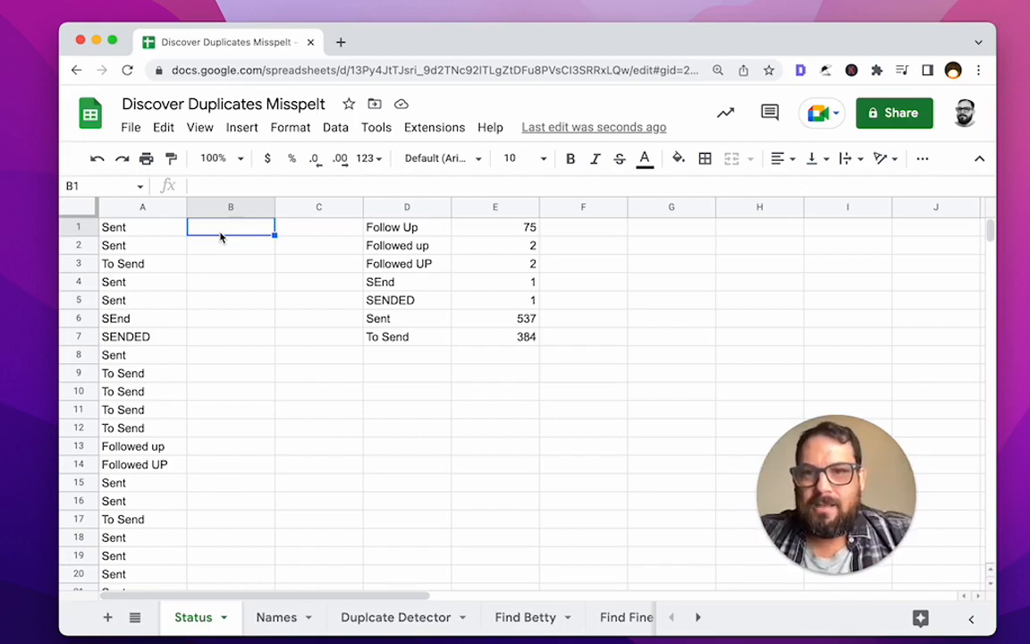
text(=)
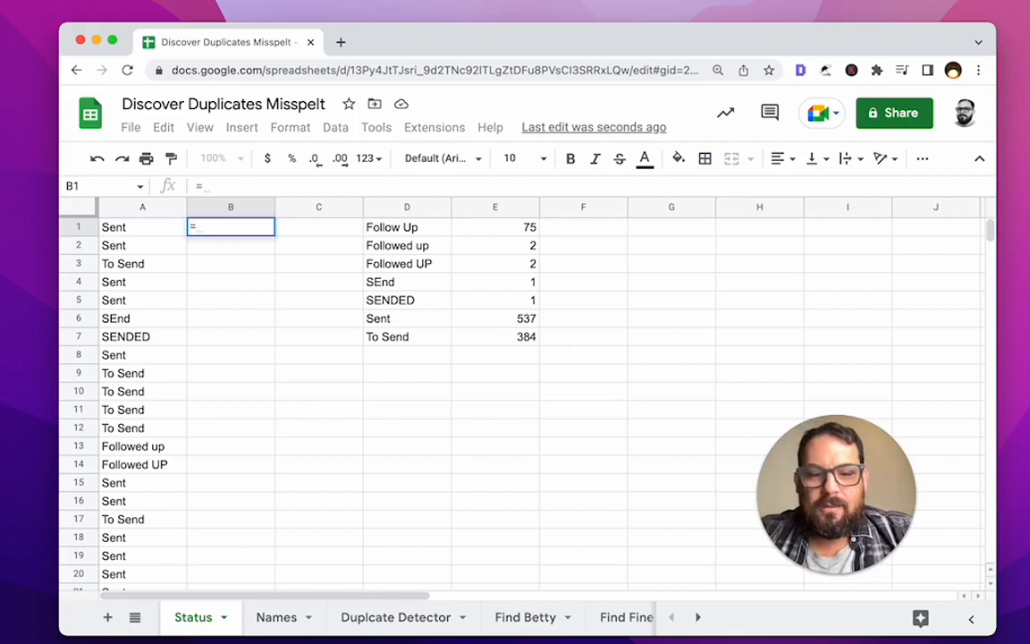
text(lower()
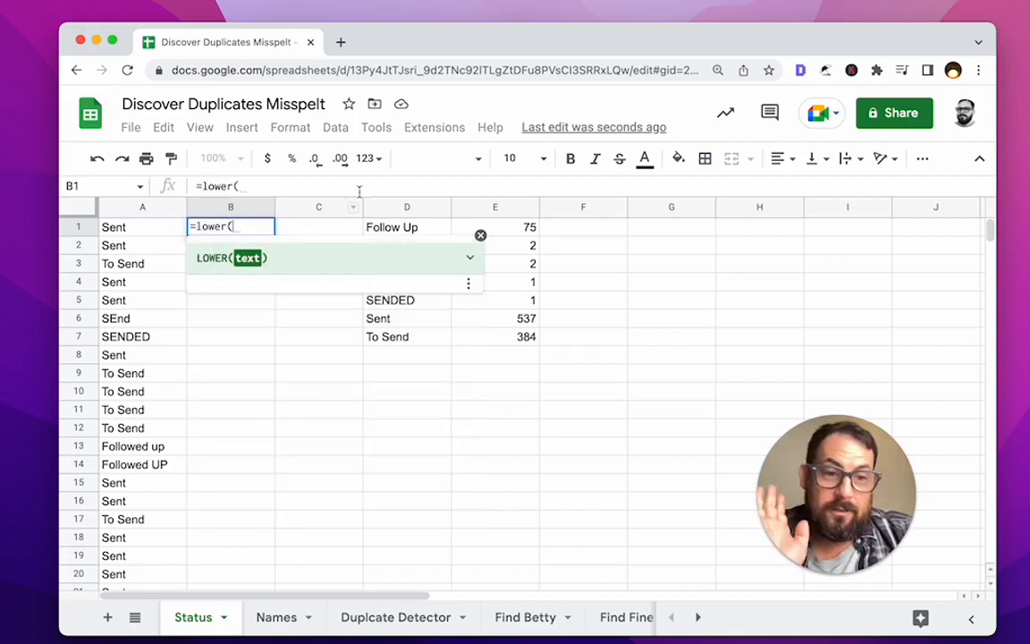
text(A)
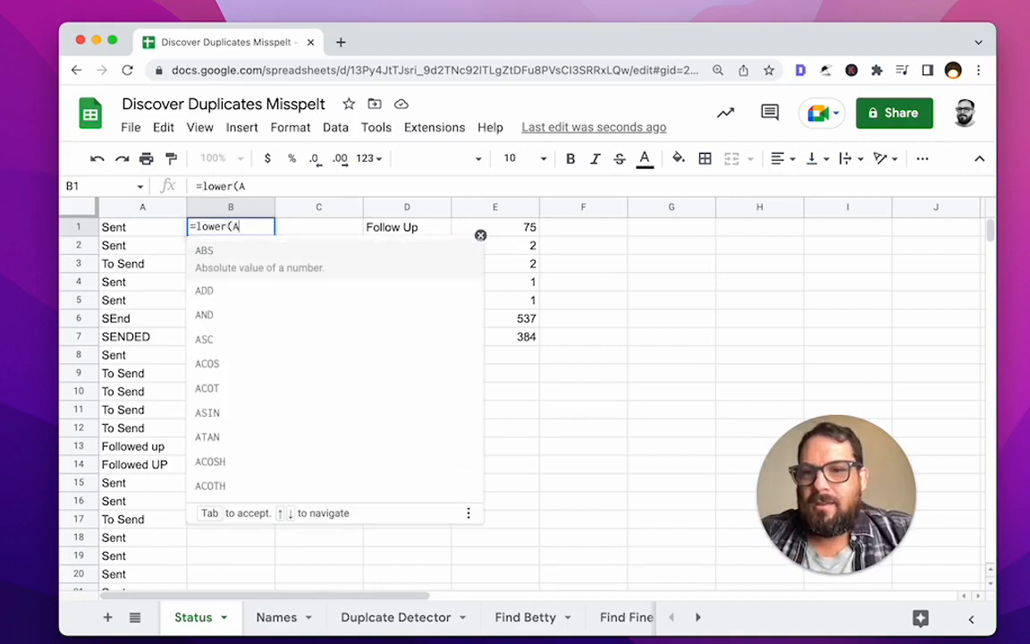
text(1))
key(Return)
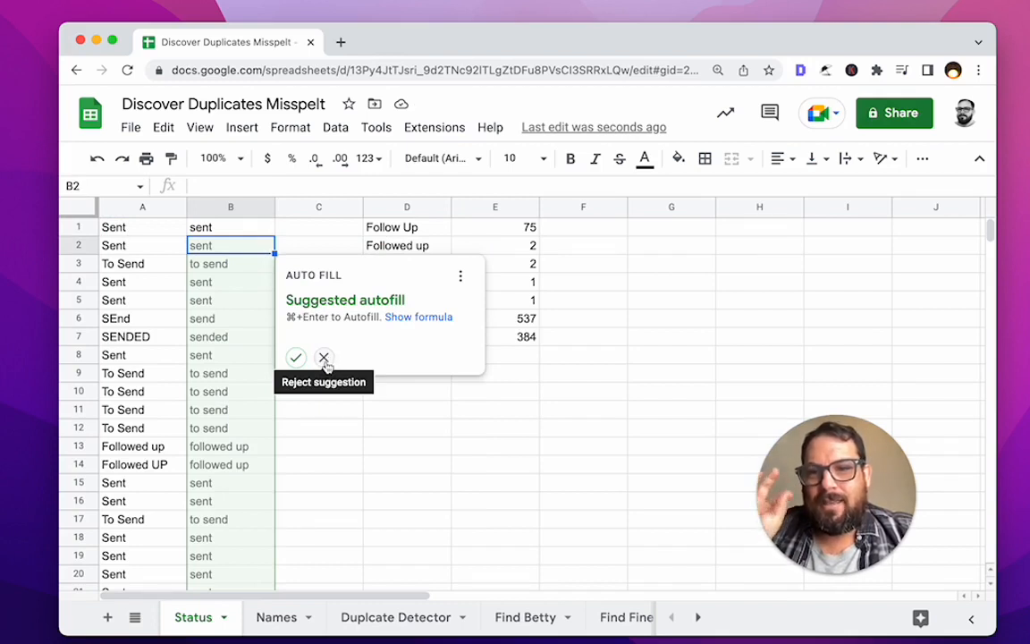
click(323, 358)
click(231, 231)
key(Delete)
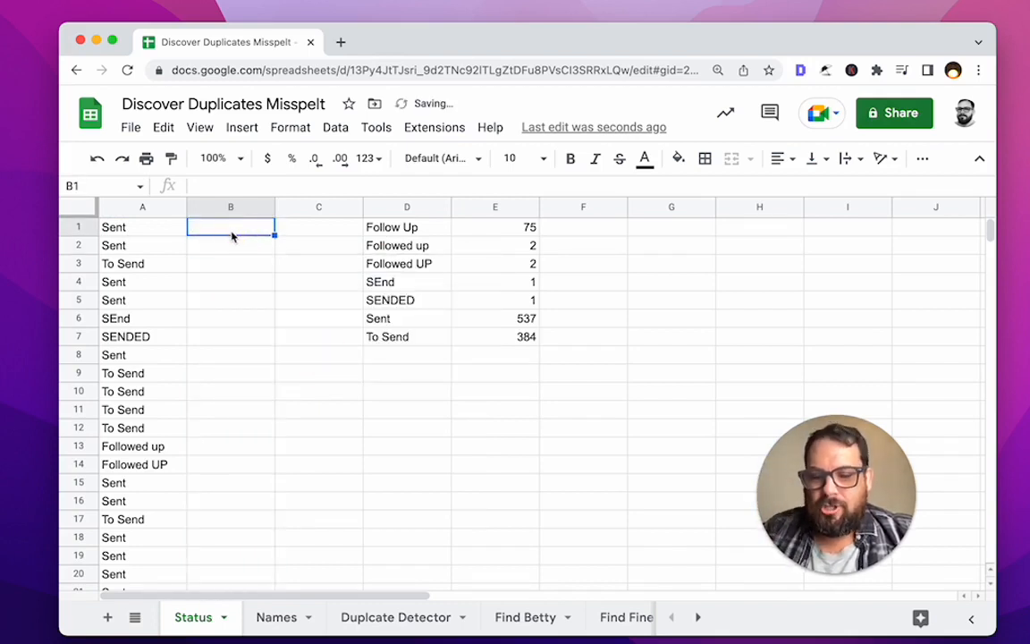
key(super+z)
Step: Copy the LOWER formula from B1 down column B and compare the lowercase results with the original statuses around row 13
click(230, 231)
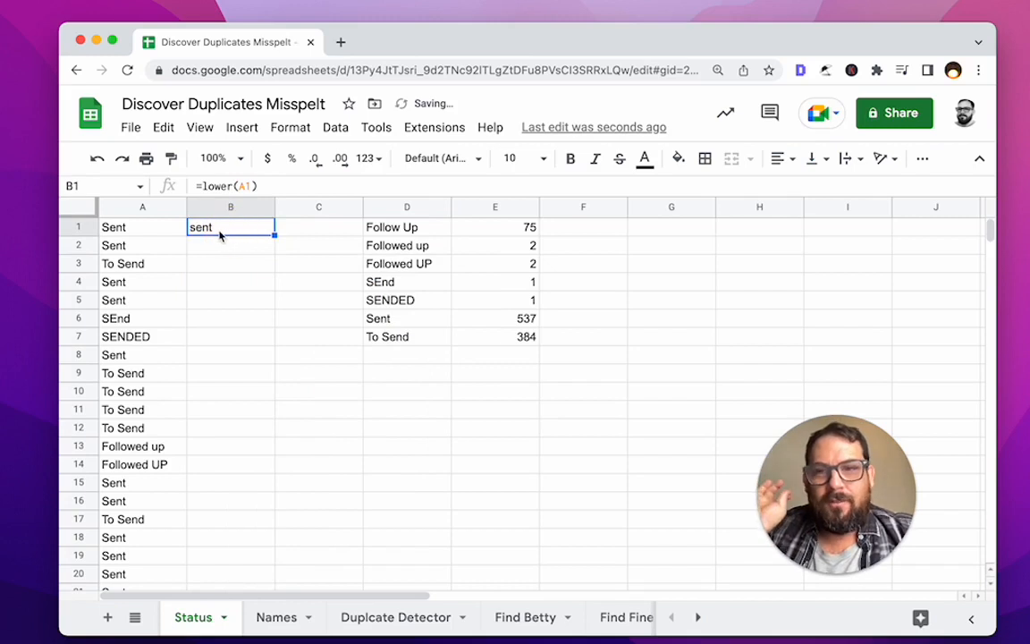
key(super+c)
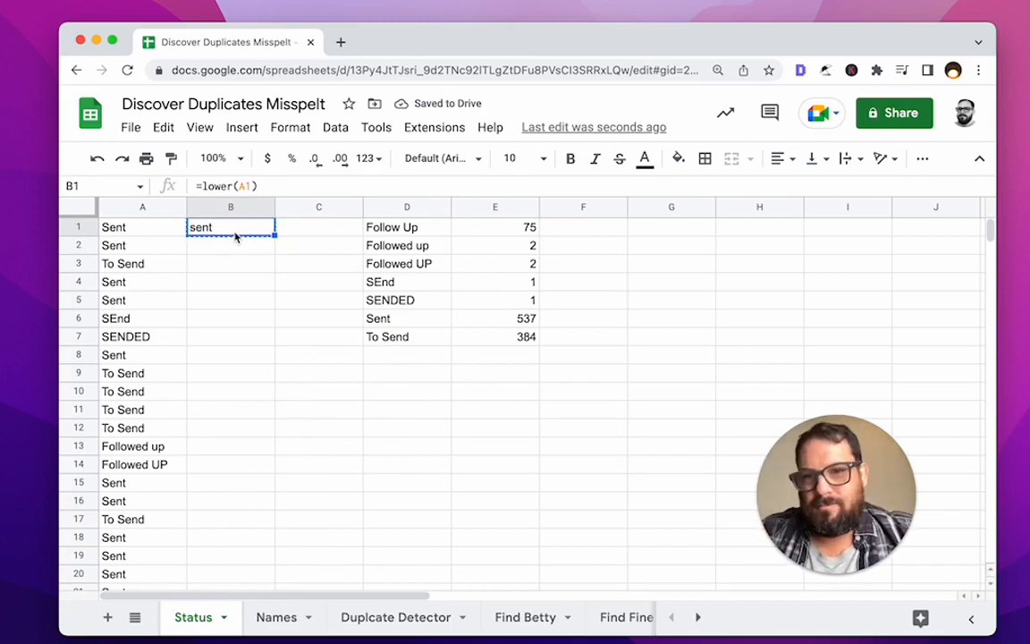
key(super+shift+Down)
key(super+v)
click(230, 245)
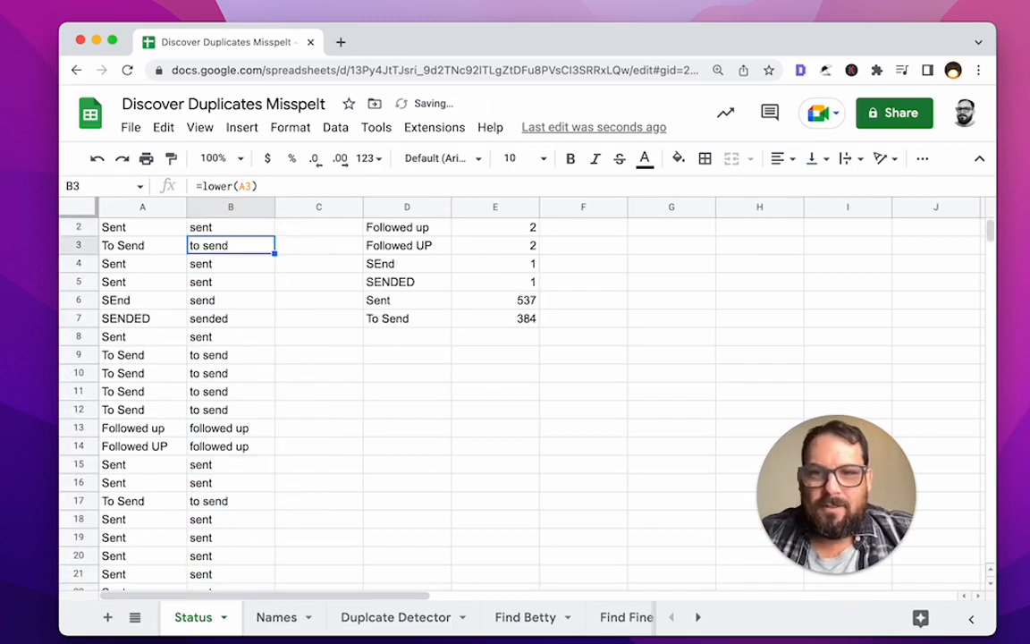
key(Down)
click(138, 413)
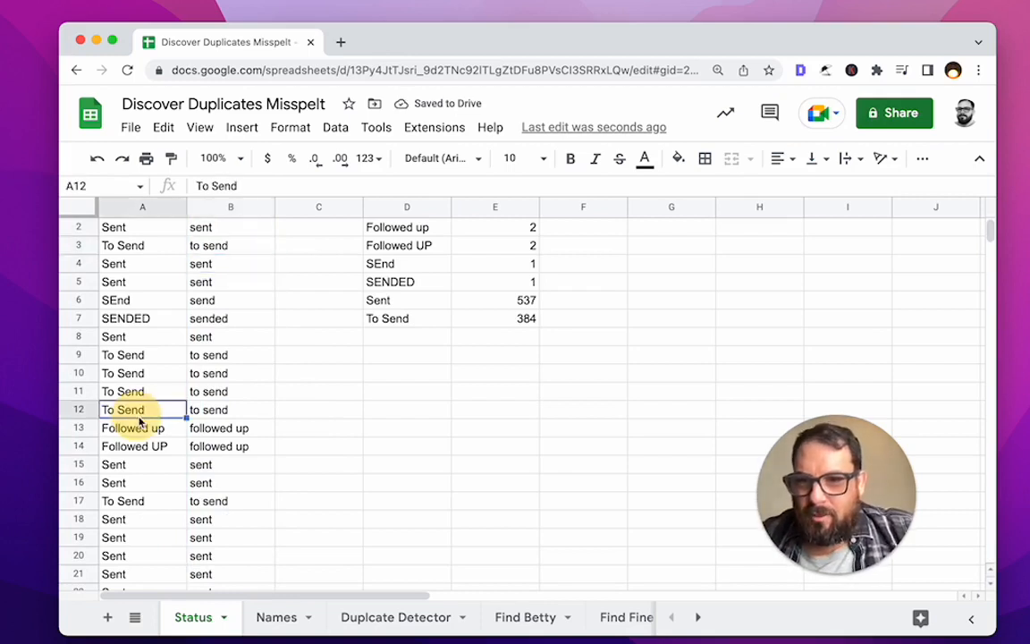
click(237, 427)
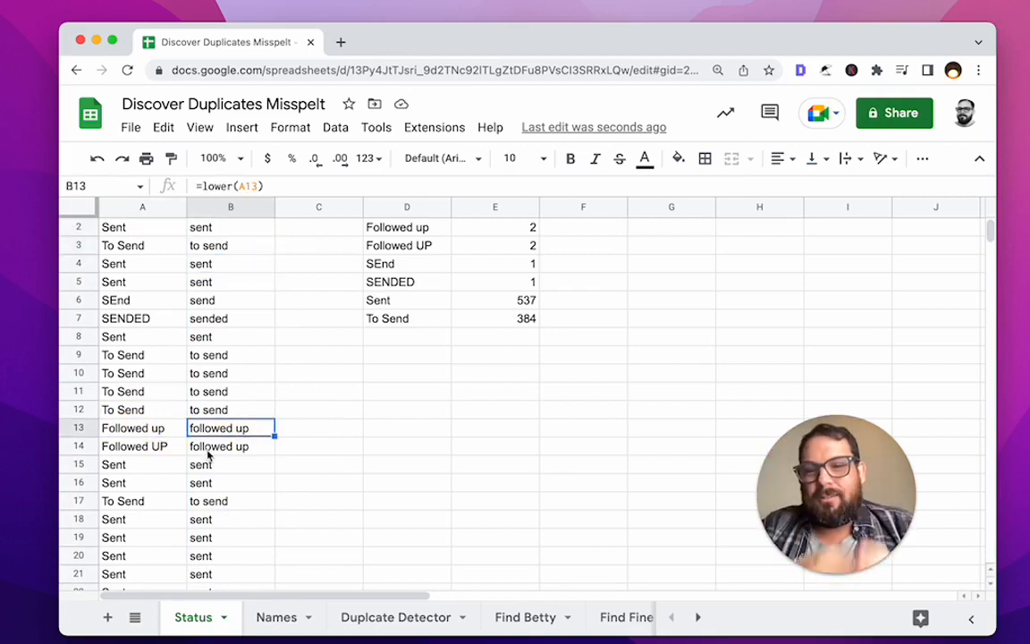
Step: Change the formula in B2 to =UPPER(A2)
double_click(246, 233)
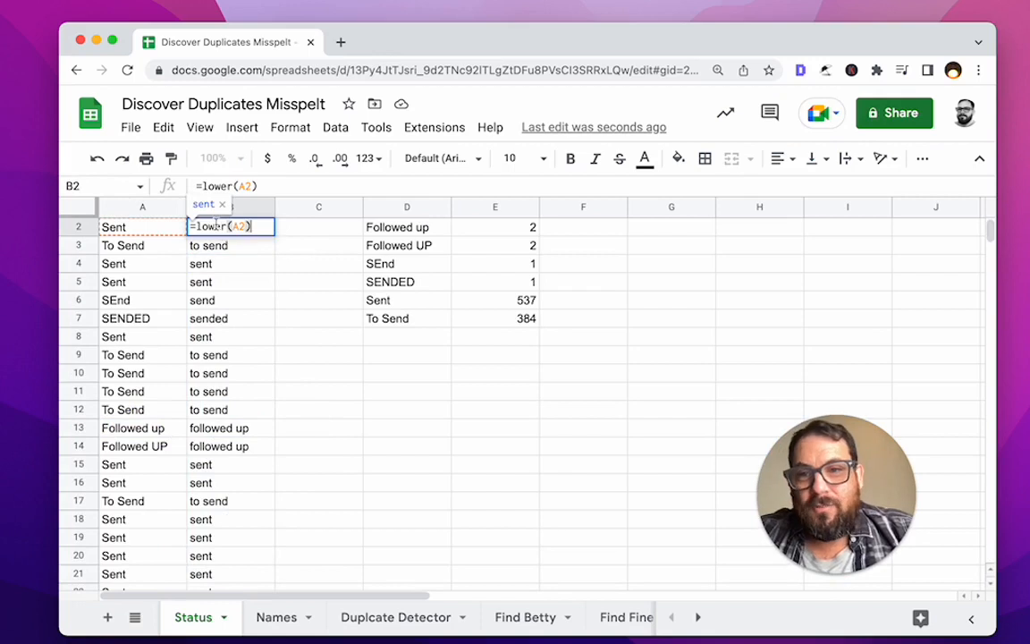
double_click(213, 226)
text(UPPE)
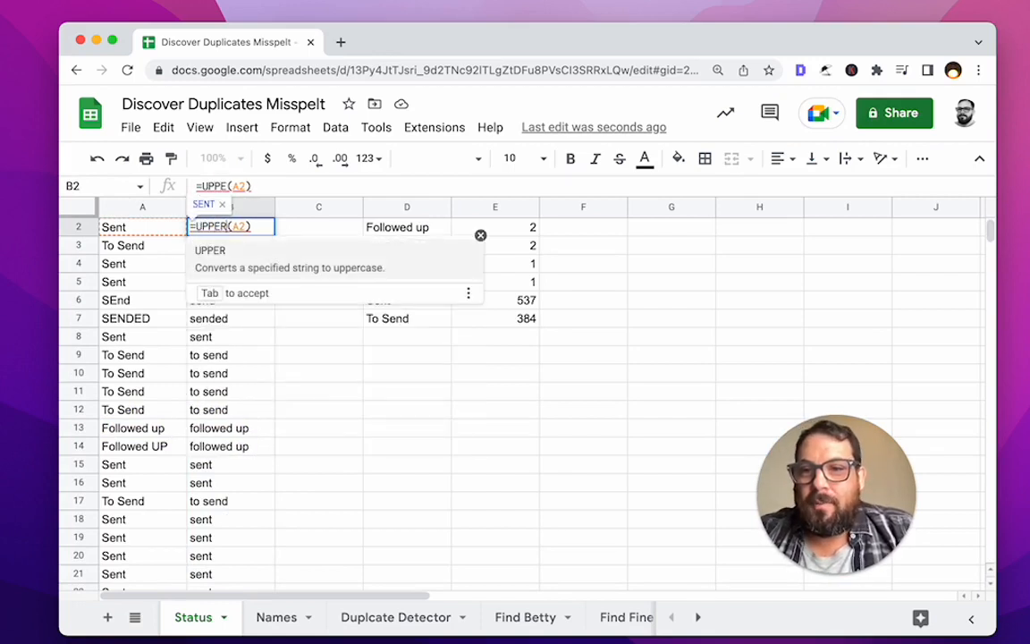
text(R)
key(Return)
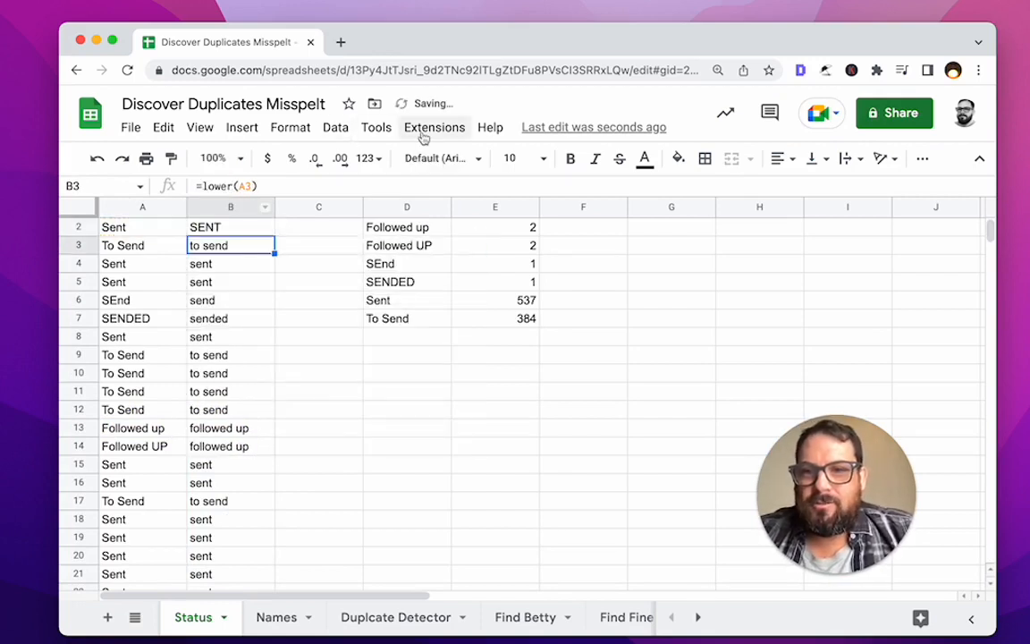
Step: Fill the UPPER formula from B2 down to the end of column B and copy it up into B1
key(Up)
key(ctrl+shift+Down)
key(ctrl+d)
key(ctrl+Up)
key(Down)
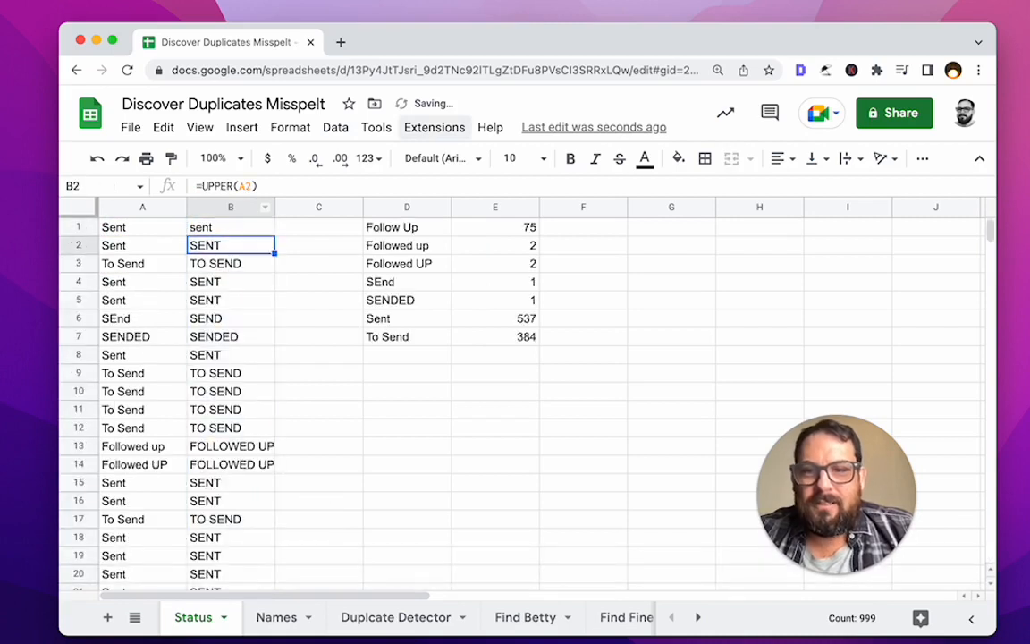
key(ctrl+c)
key(Up)
key(ctrl+v)
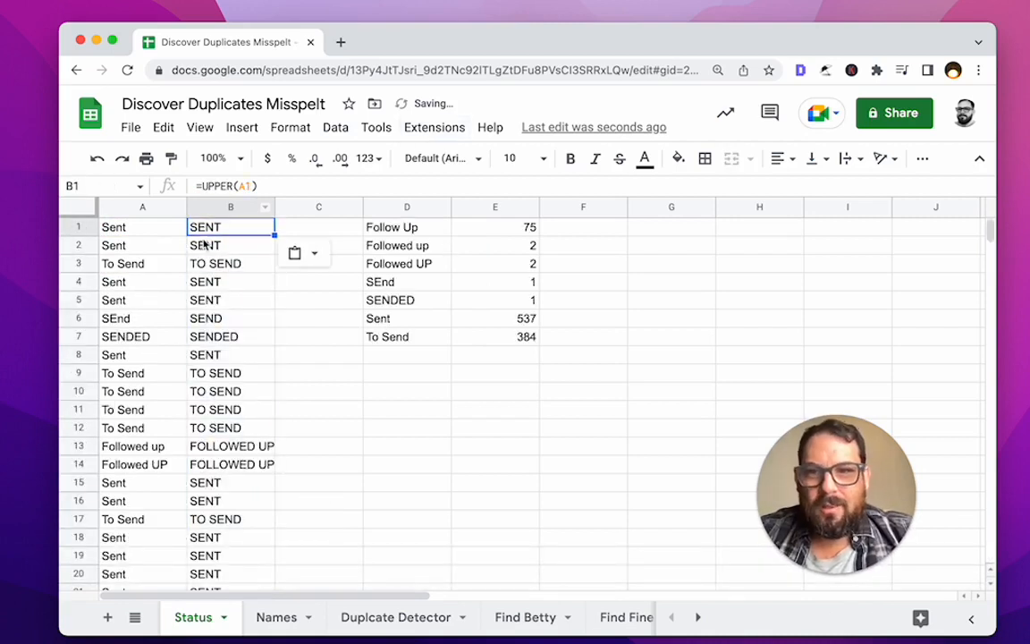
Step: Clear the formulas from B2:B1000, leaving only the one in B1
key(Down)
key(ctrl+shift+Down)
key(Delete)
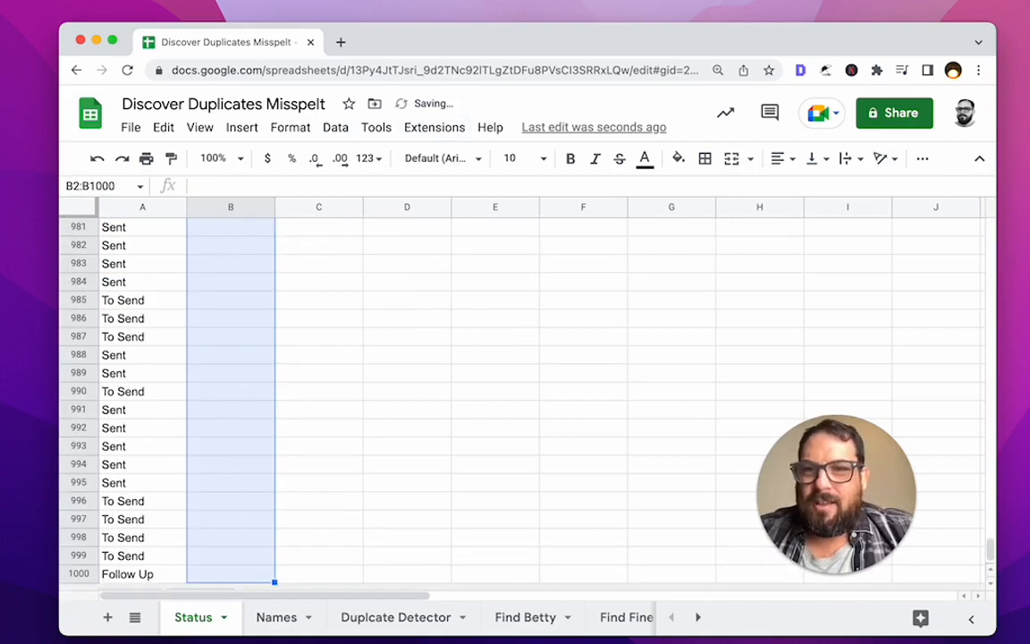
key(Up)
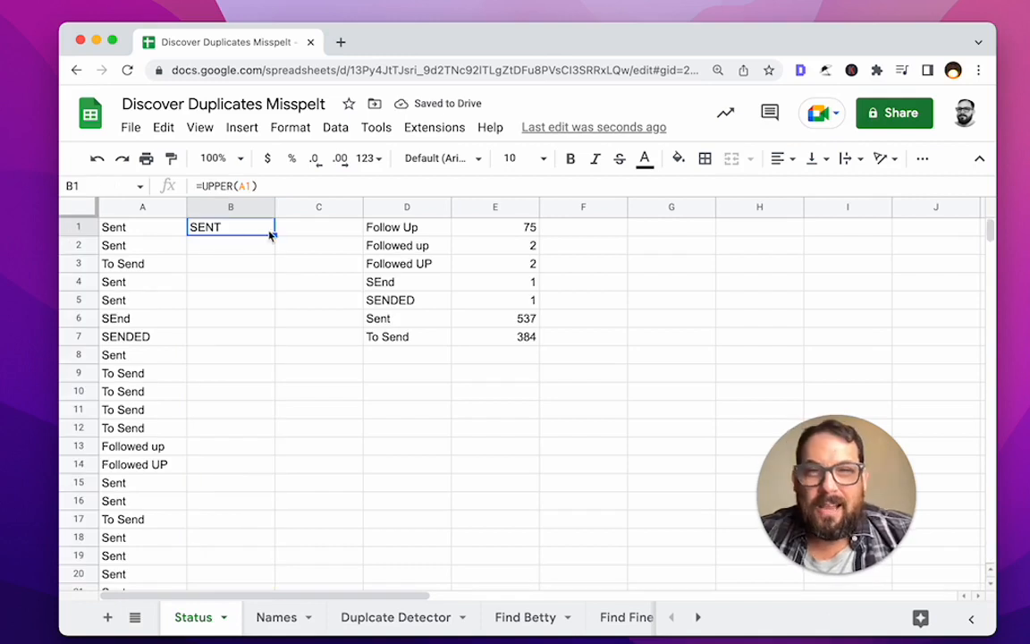
Step: Replace the formula in B1 with =arrayformula(lower(A1))
double_click(234, 226)
key(super+a)
key(BackSpace)
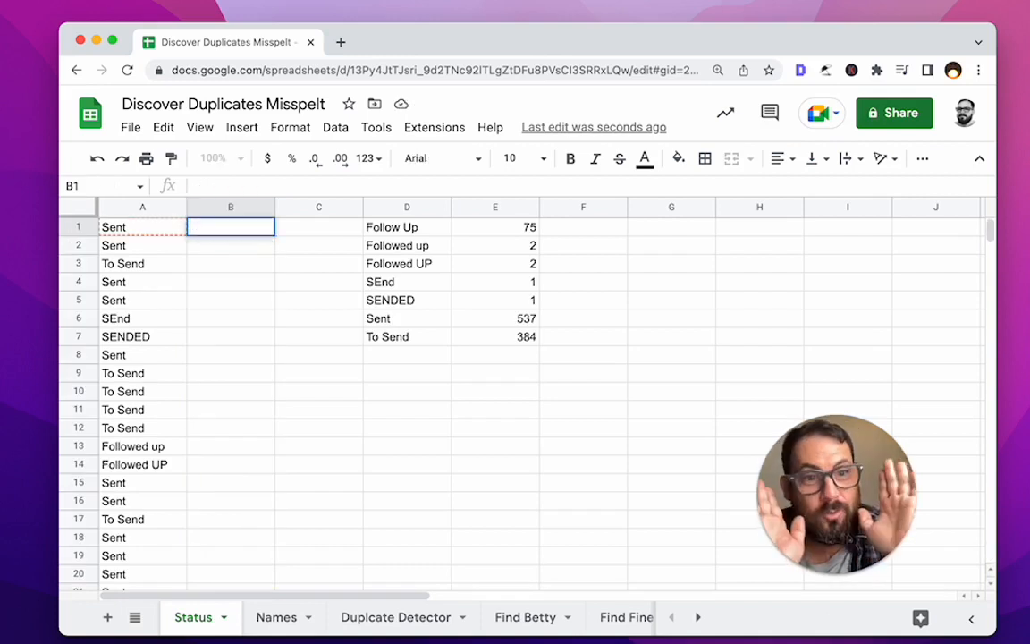
text(=)
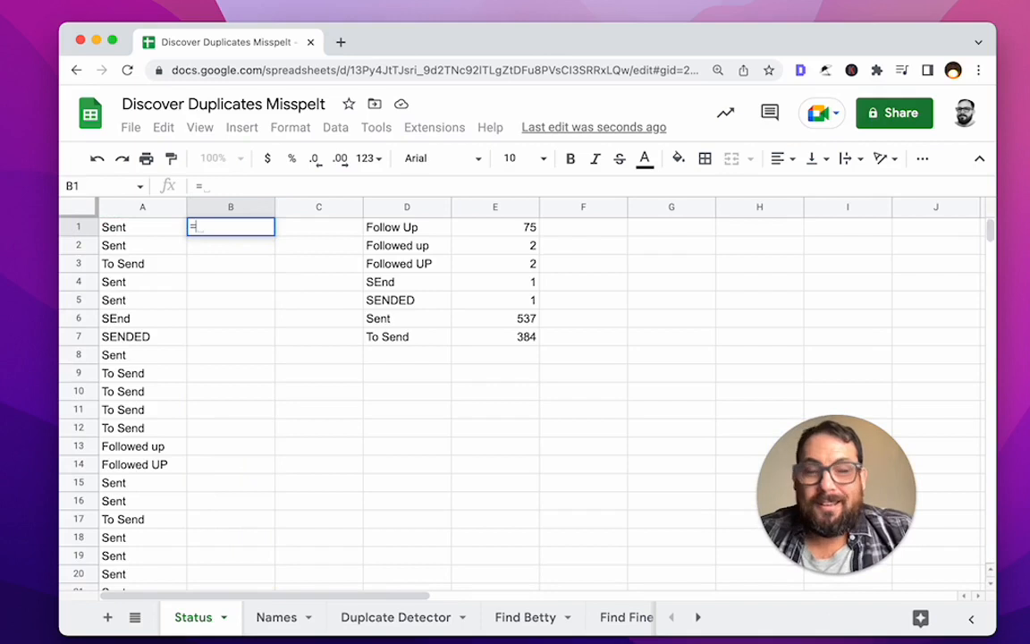
text(arrayformula()
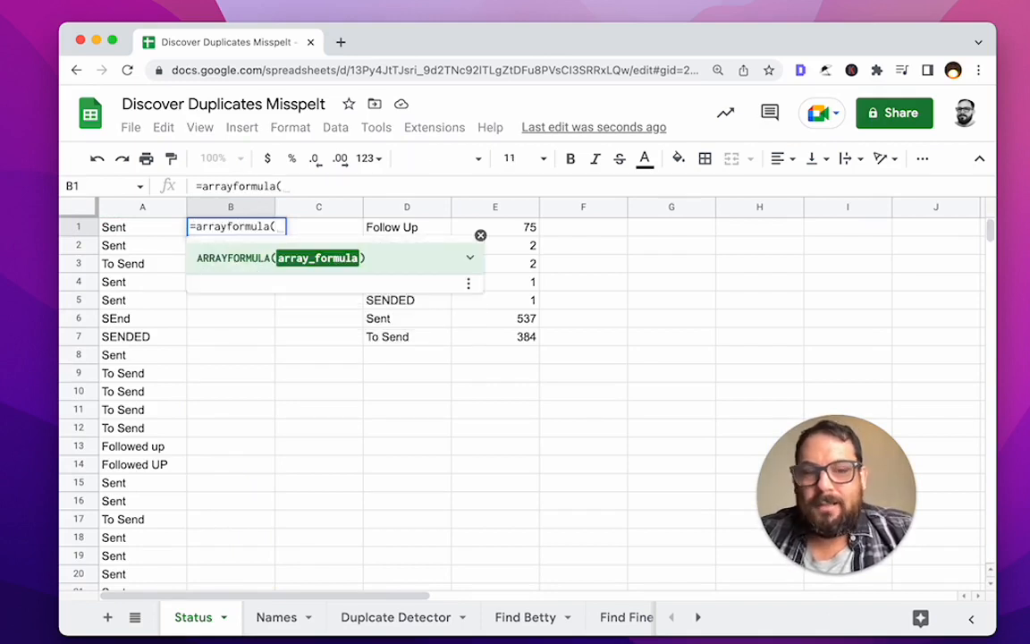
text(lower()
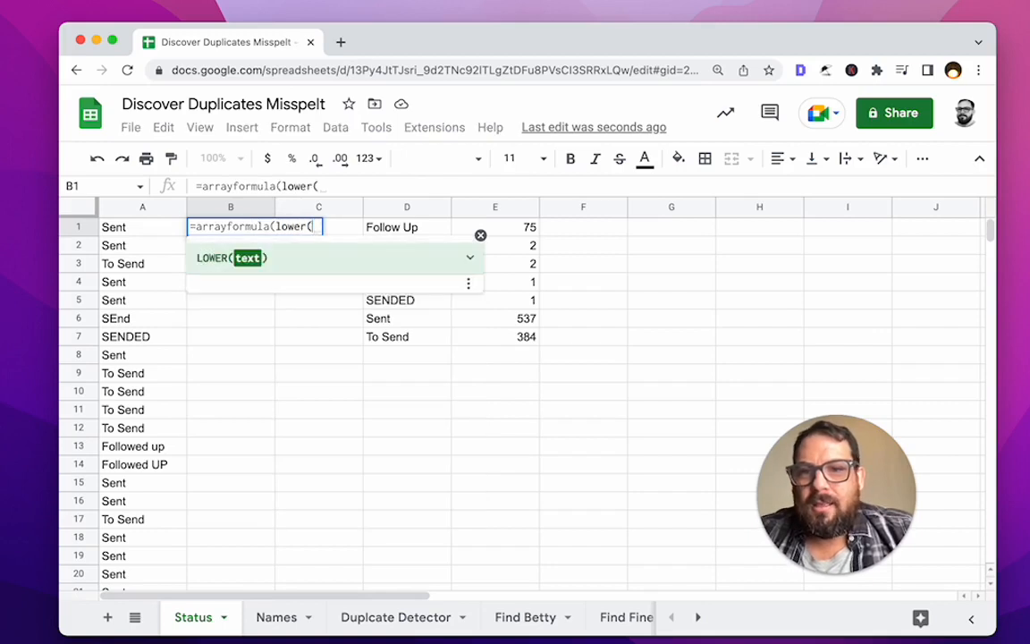
text(A1)
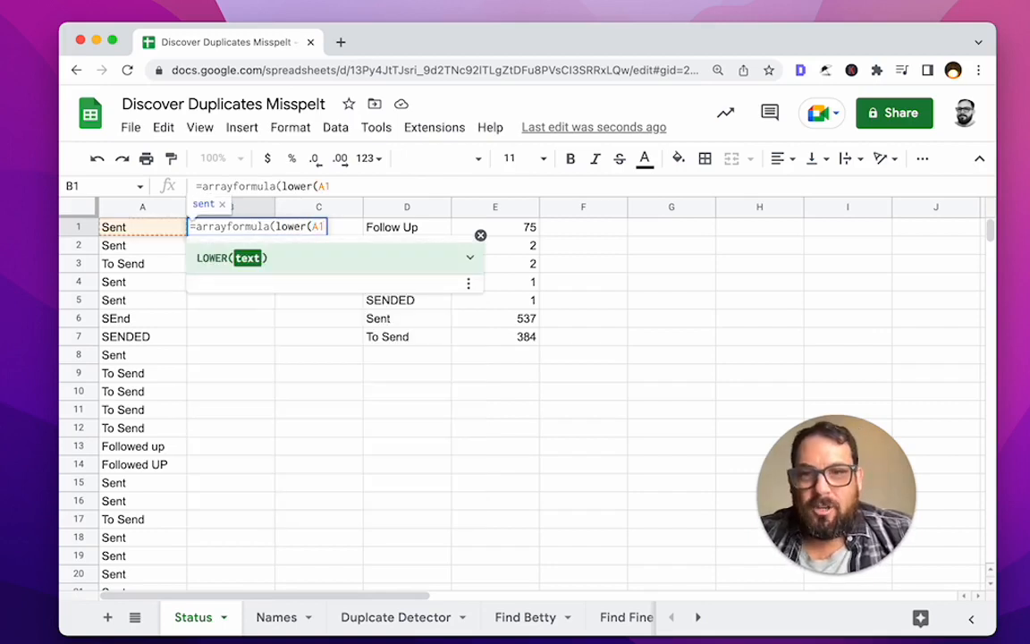
text(:A))
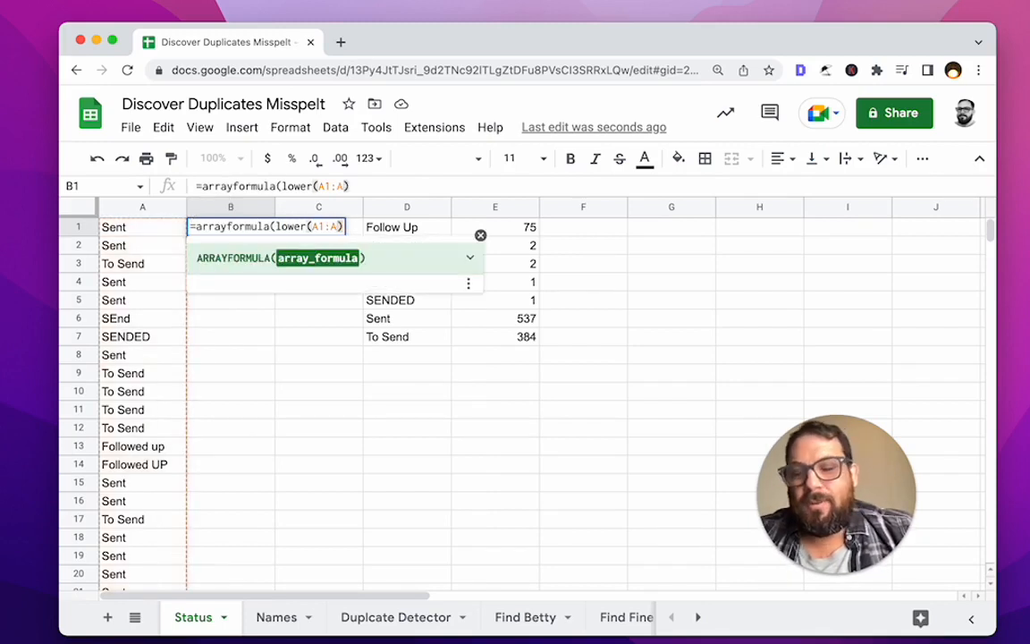
key(BackSpace)
key(BackSpace)
key(BackSpace)
text())
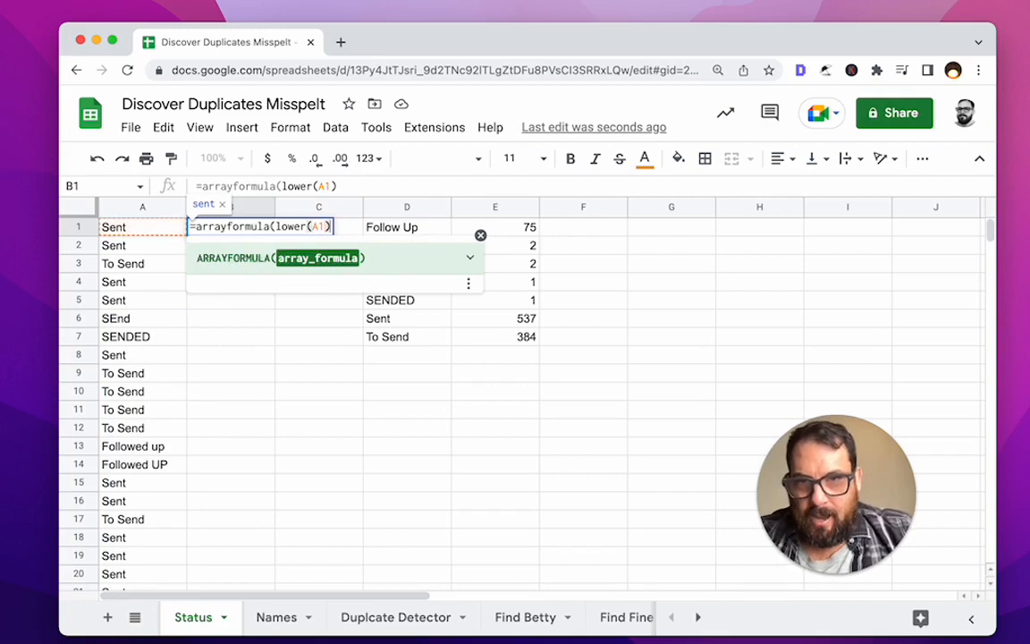
text())
key(Return)
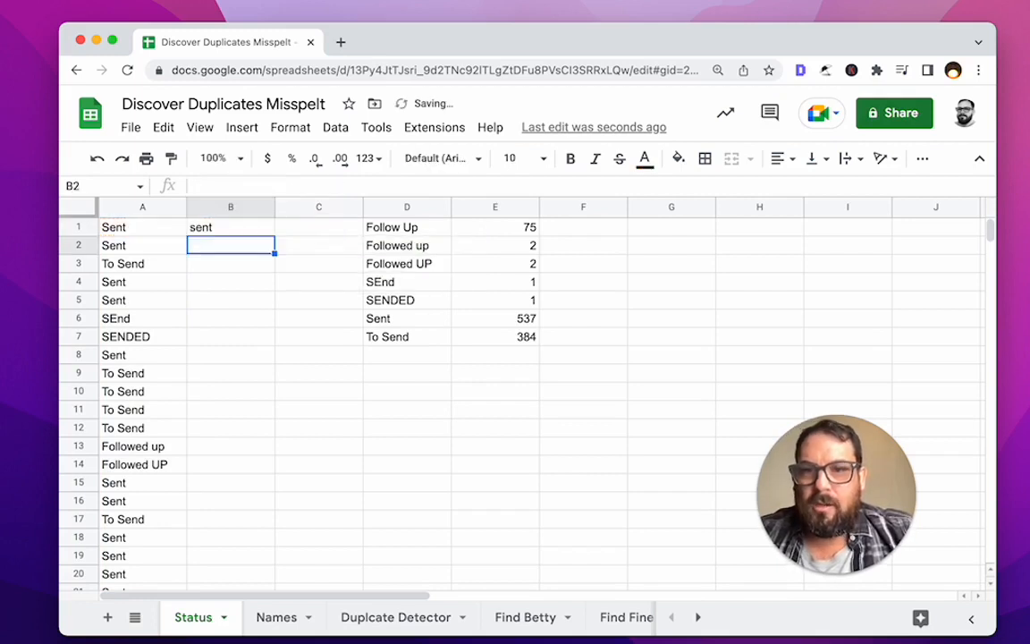
Step: Extend the range in the B1 array formula to A1:A and check the lowercase results down column B
click(231, 227)
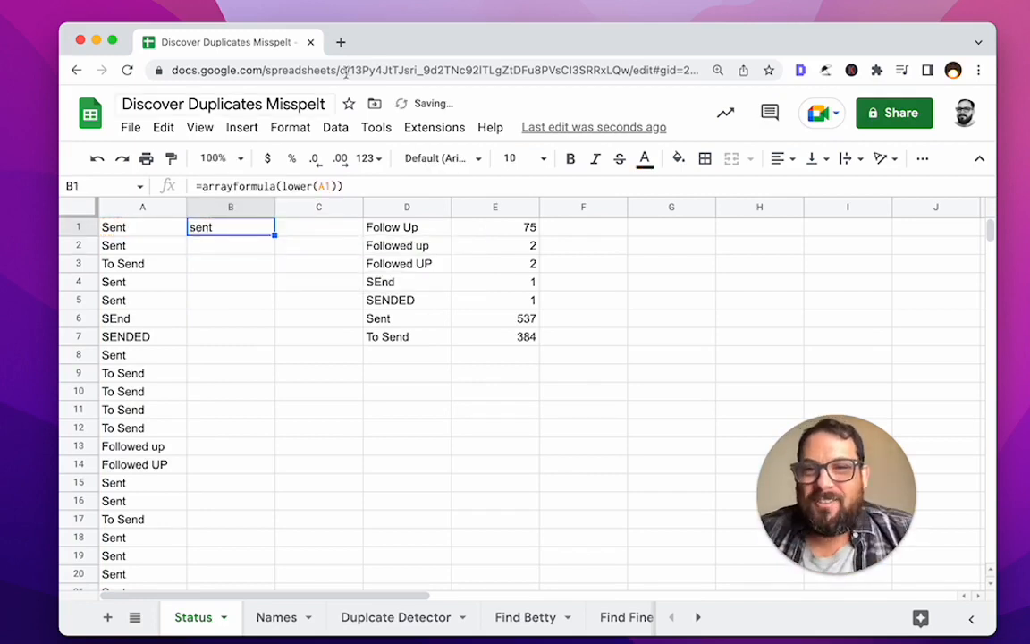
click(331, 186)
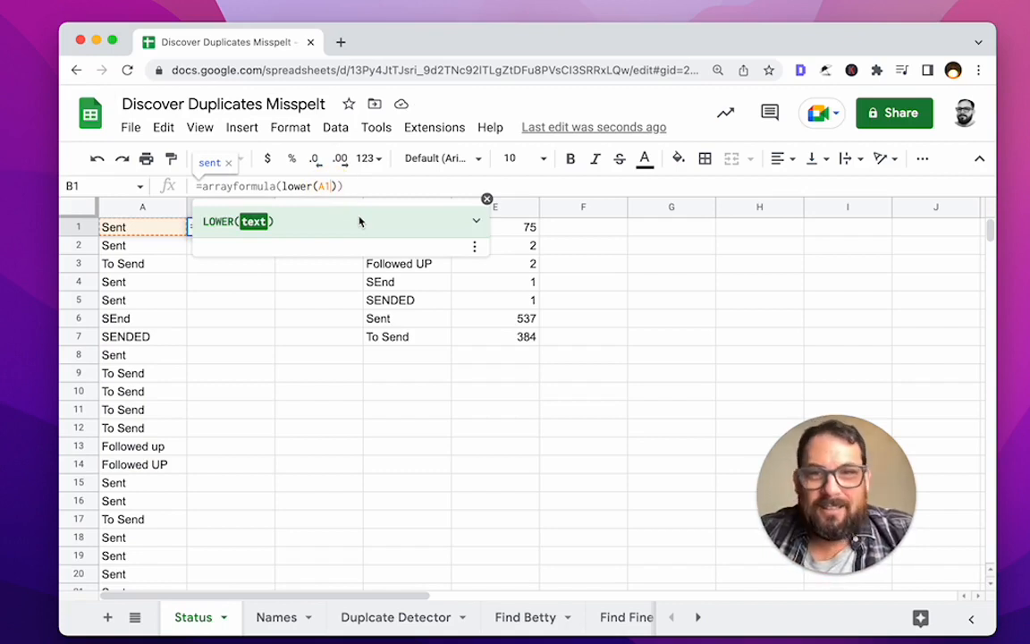
text(:)
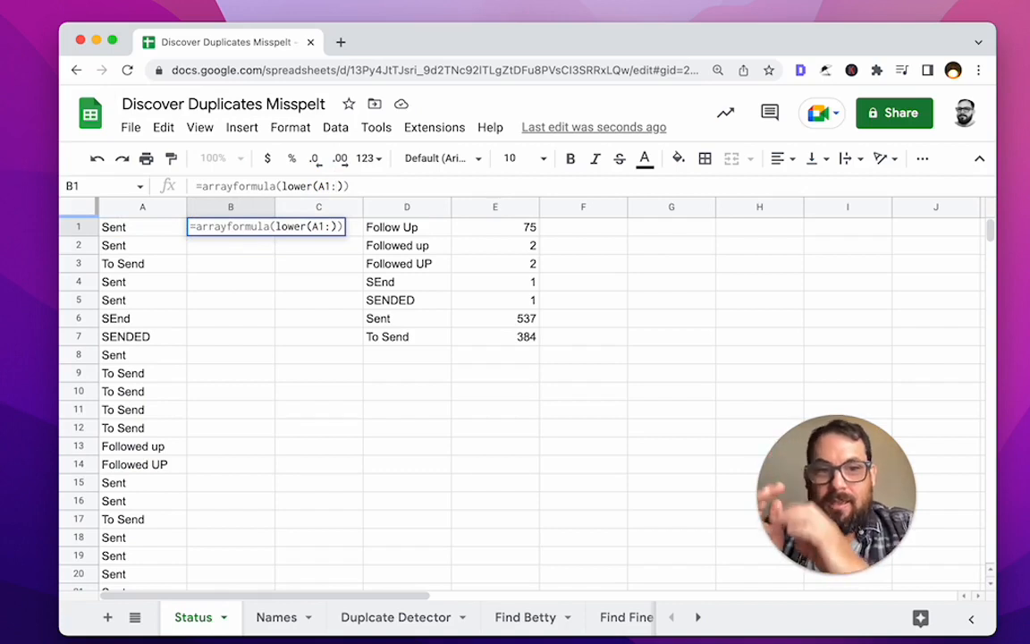
text(A)
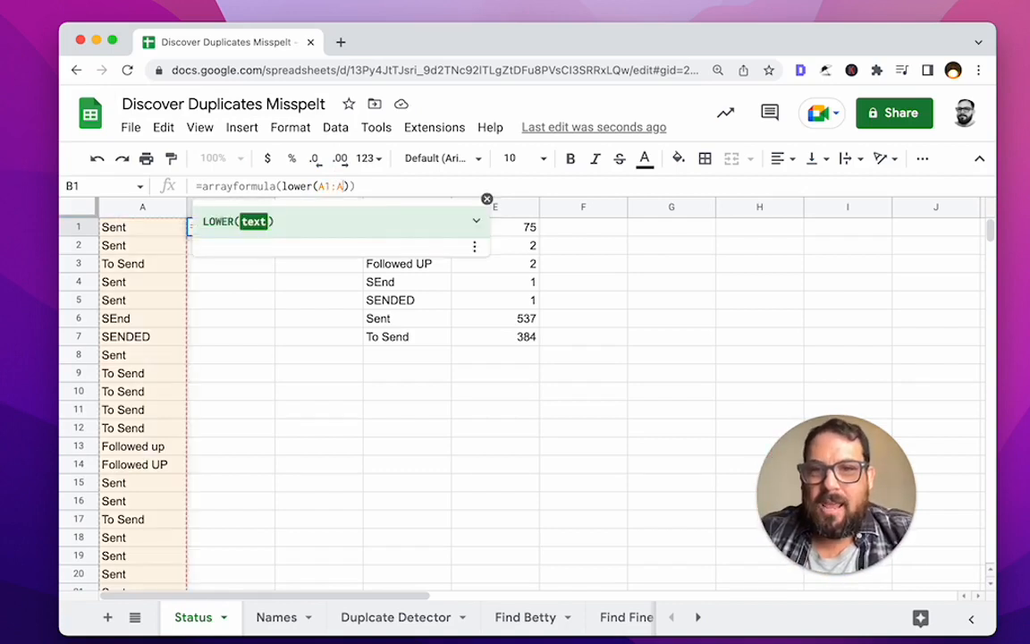
key(Return)
key(Down)
key(Down)
key(Down)
key(Down)
key(Down)
key(Down)
key(Down)
key(Down)
key(Down)
key(Down)
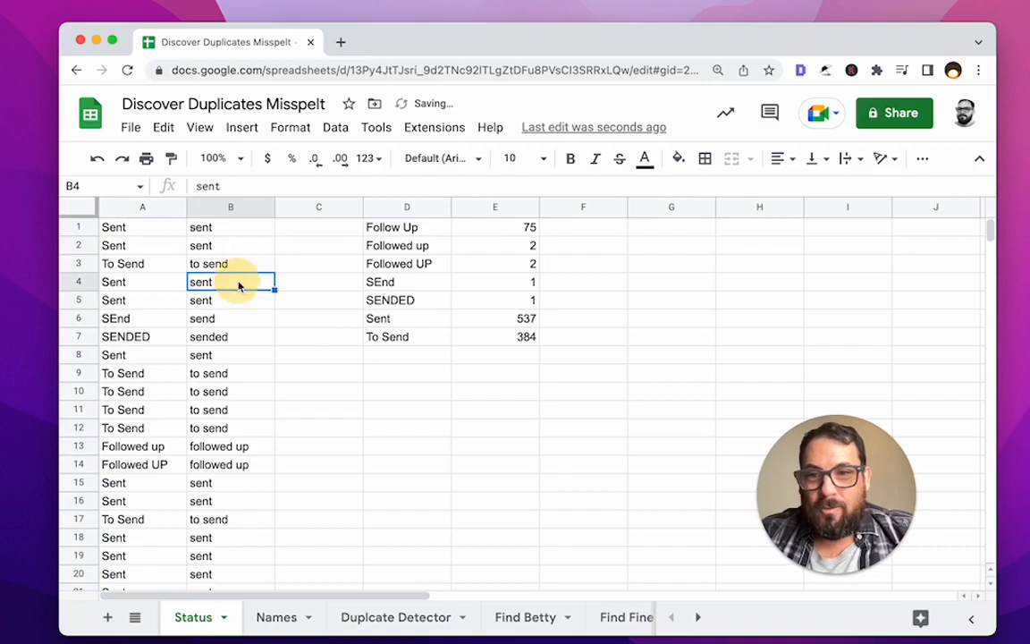
Step: Check the lowercase status values in column B from the first row down to row 1000
key(super+Down)
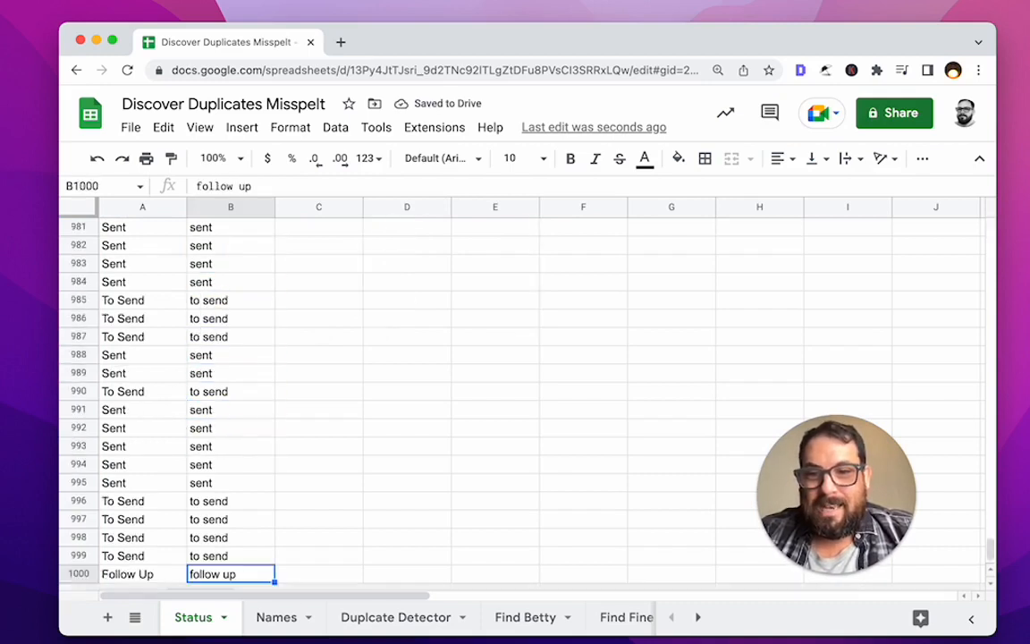
key(super+Up)
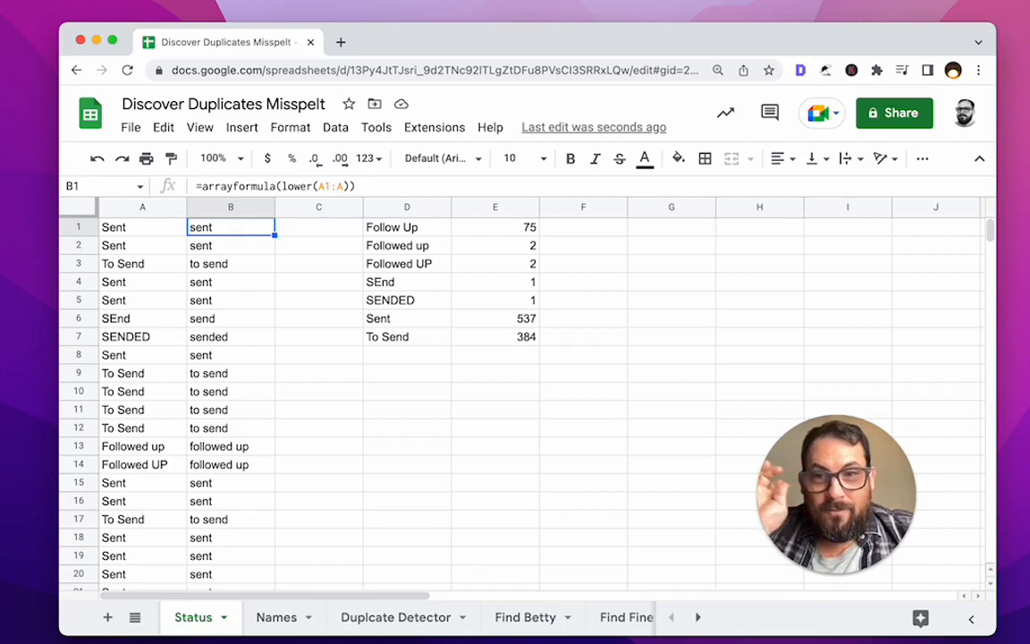
key(Down)
key(Down)
key(Down)
key(Down)
key(Down)
key(Down)
key(Down)
key(Down)
key(Down)
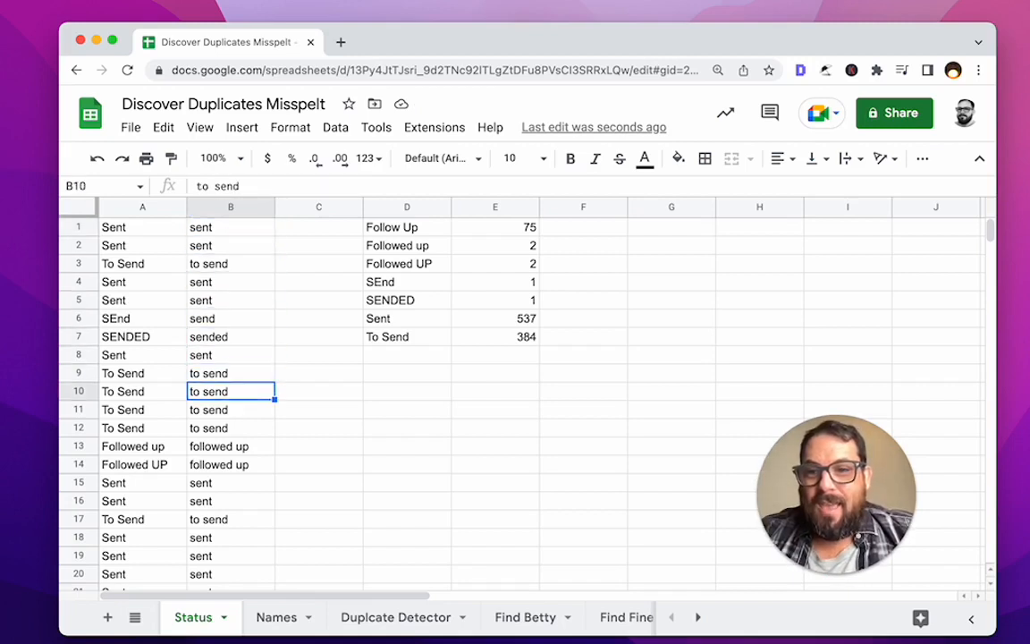
key(Down)
key(Down)
key(Down)
key(Down)
Step: Change the range in the D1 sorted unique formula to B:B, making it =sort(unique(B:B),1,TRUE)
click(366, 228)
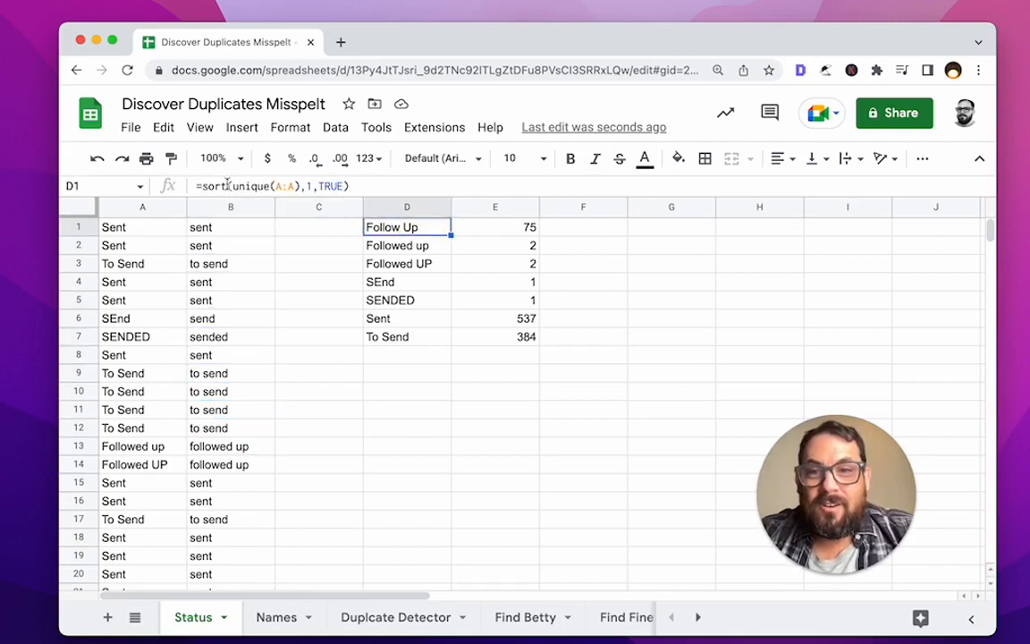
click(282, 185)
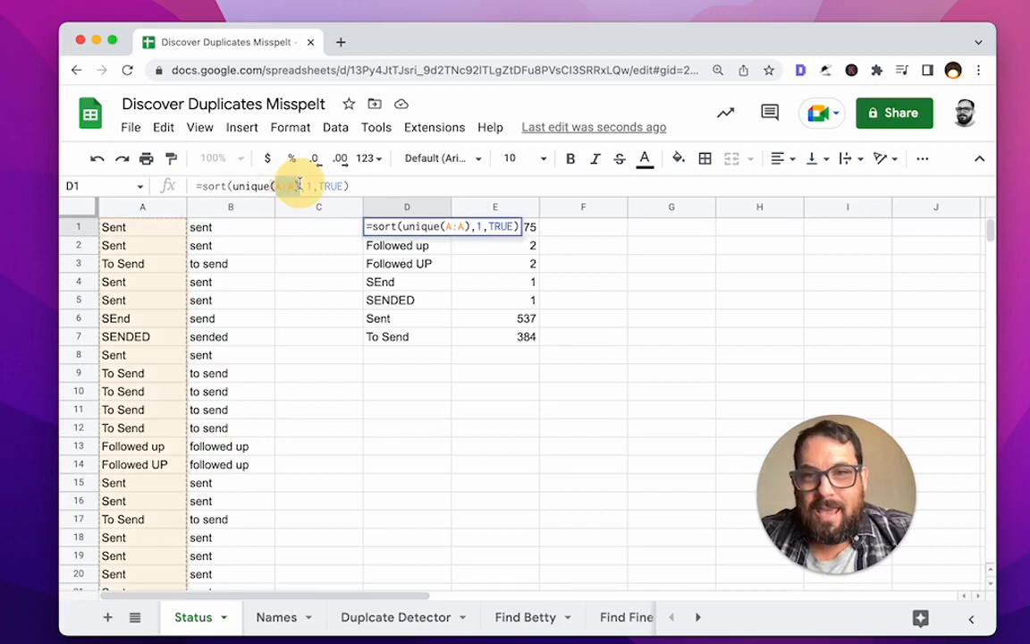
drag(276, 186, 298, 186)
text(B:B)
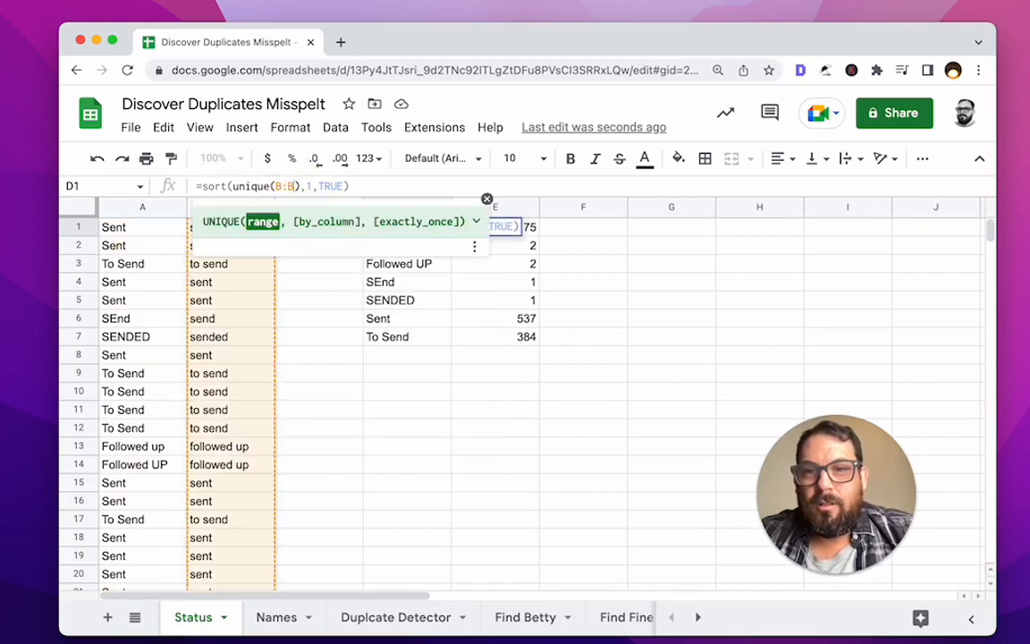
key(Return)
key(Up)
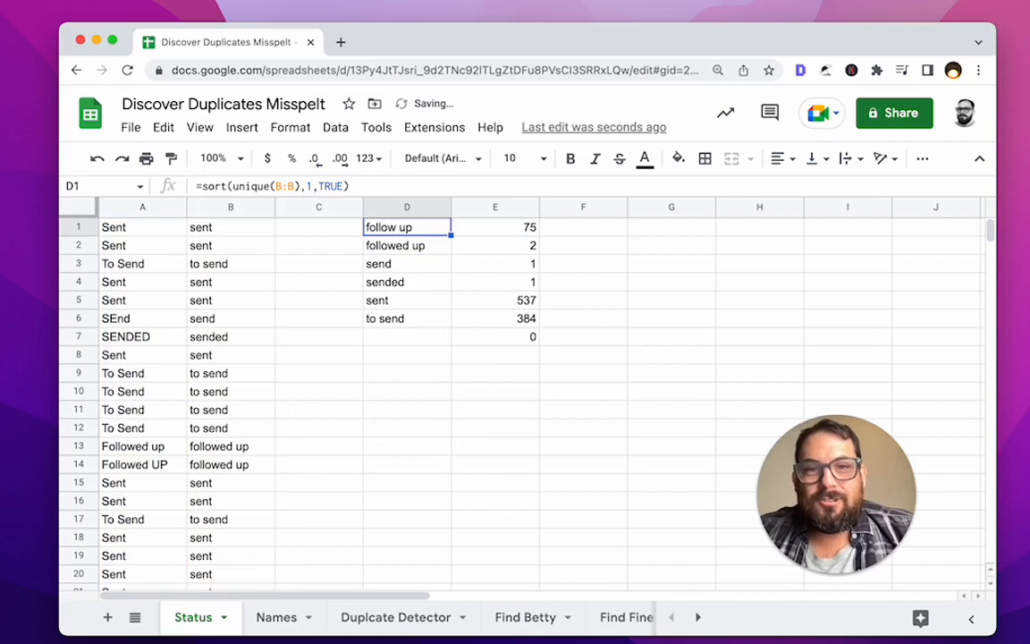
Step: Review the lowercase unique statuses in column D against their counts in column E
key(Down)
key(Down)
key(Down)
key(Down)
key(Down)
key(Right)
key(Left)
key(Up)
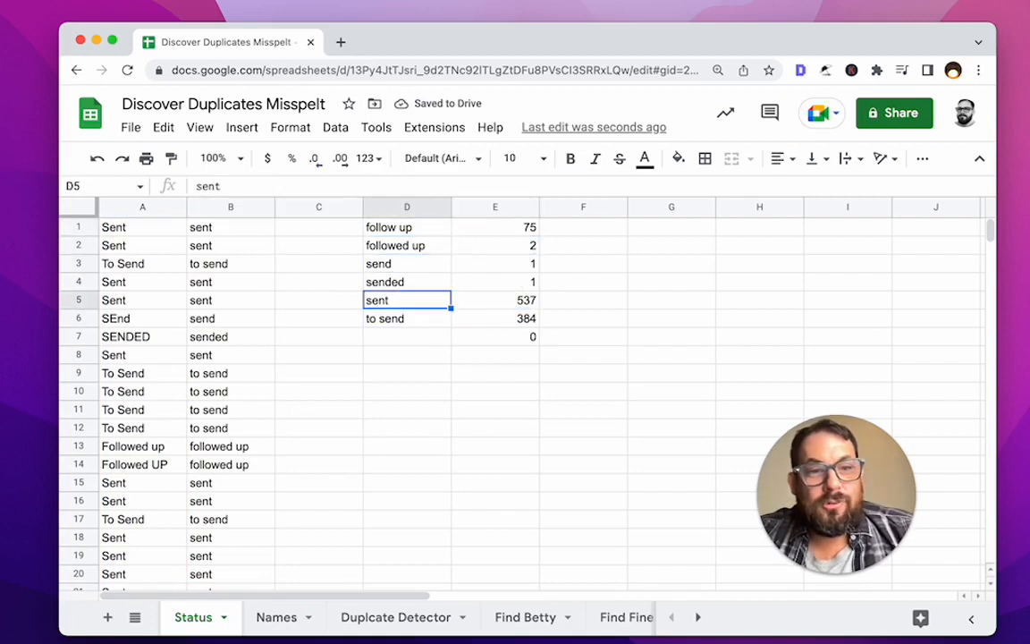
key(Down)
key(Right)
key(Left)
key(Left)
key(Up)
key(Up)
key(Up)
key(Right)
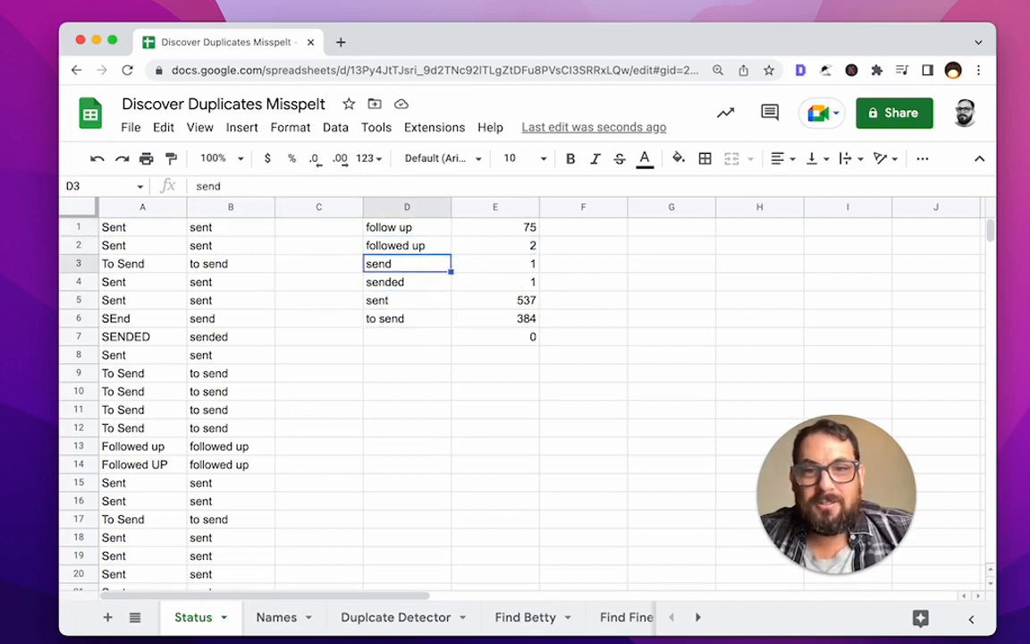
Step: Enter =sort(unique(A:A),1,TRUE) in F1 to list the unique statuses in their original capitalisation
key(Up)
key(Right)
key(Right)
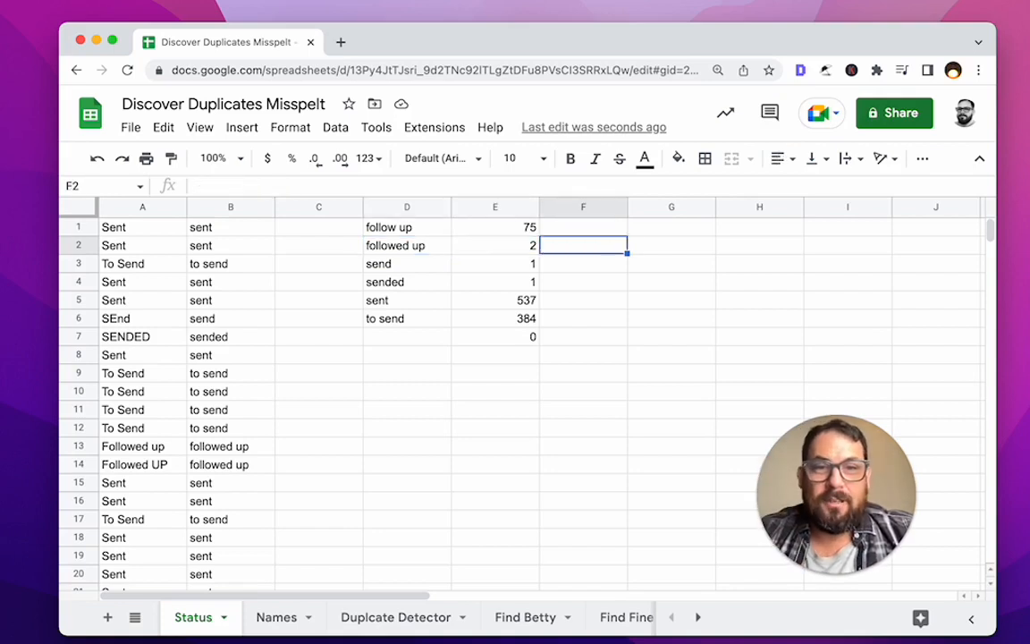
key(Up)
text(=u)
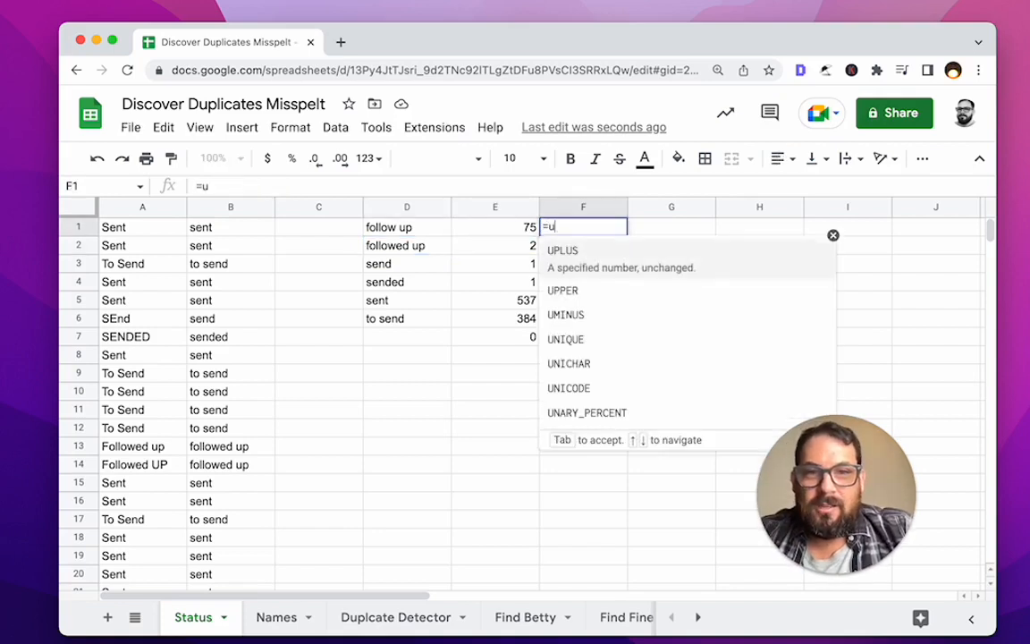
key(BackSpace)
text(sort(unique(A:A),1,TRUE))
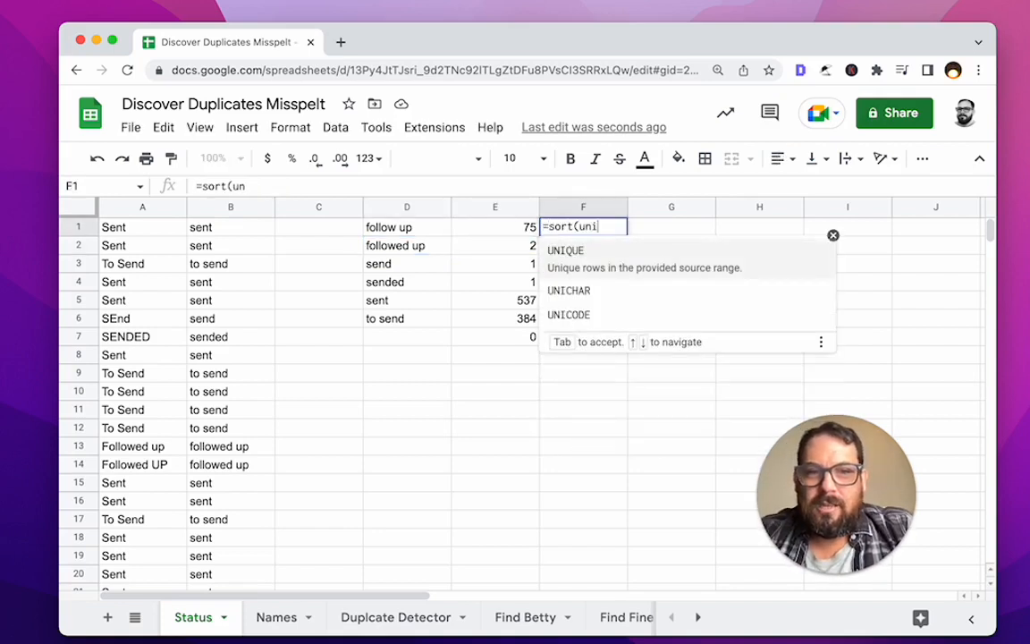
key(Return)
Step: Clear the COUNTIF formulas from column E between the two unique status lists
click(458, 238)
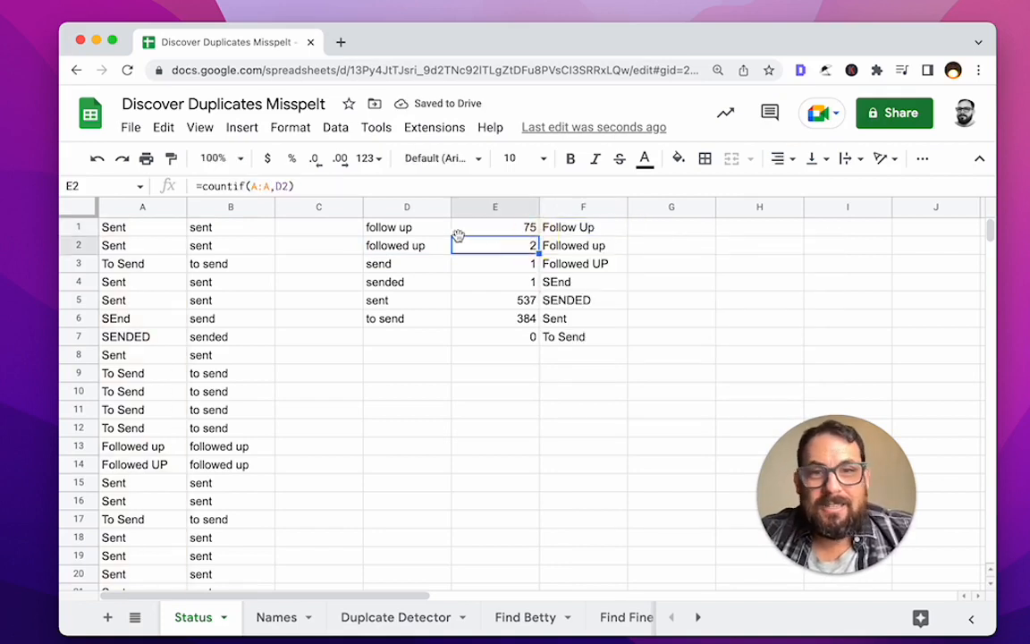
click(410, 225)
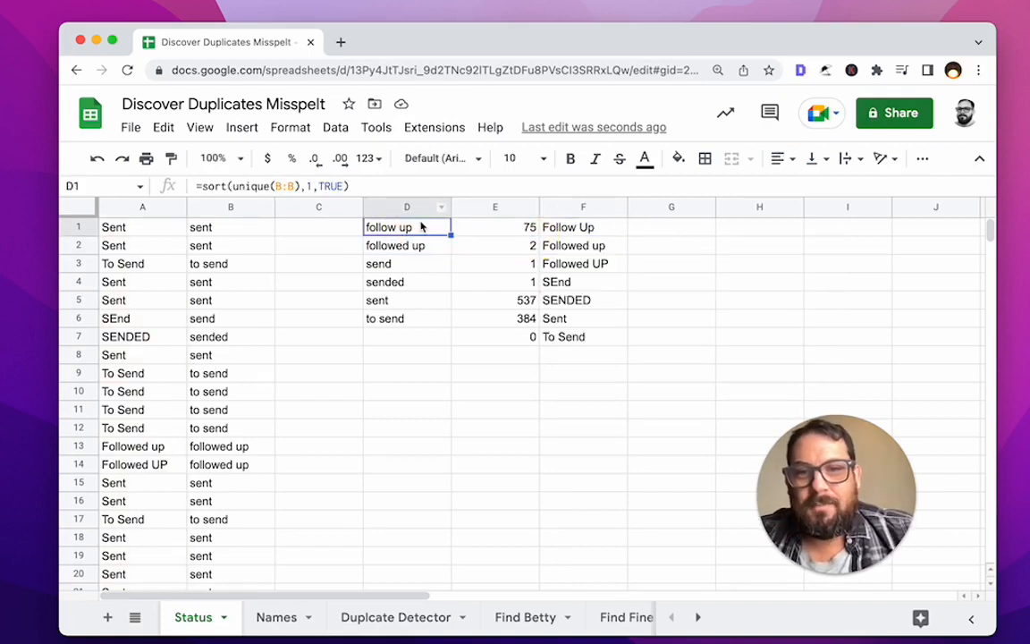
click(596, 224)
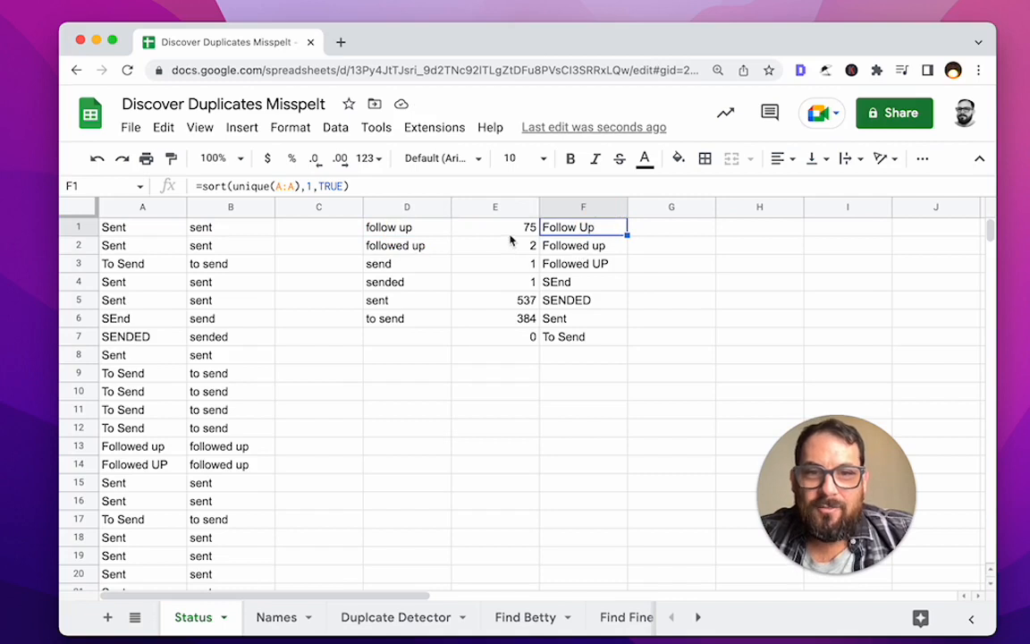
drag(461, 223, 494, 355)
key(Delete)
Step: Compare the lowercase unique list in column D with the original-case list in column F, including their source formulas
click(581, 264)
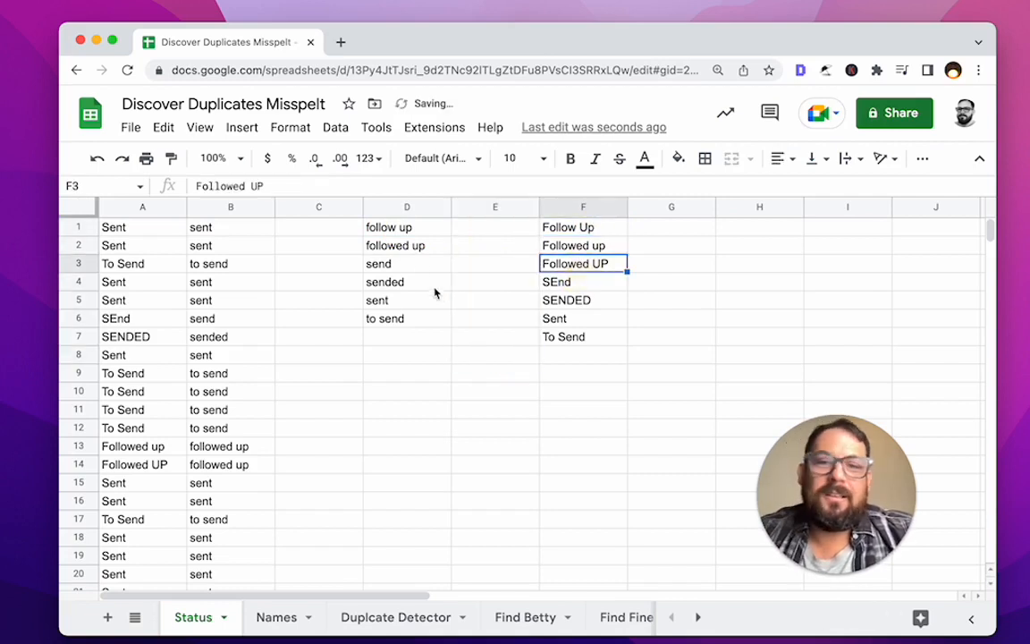
click(407, 245)
click(601, 284)
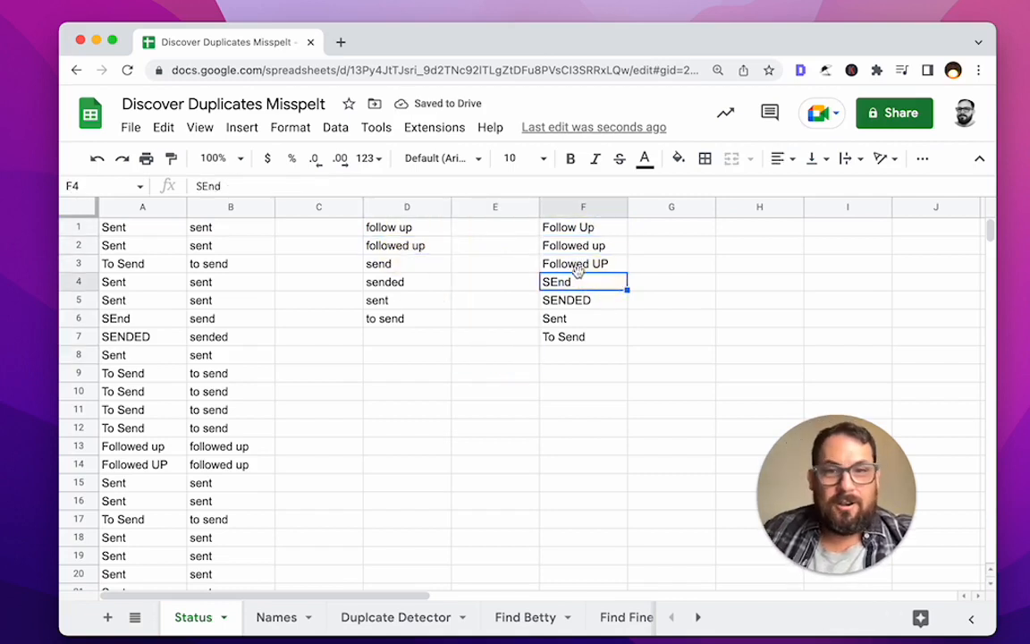
click(406, 264)
click(563, 264)
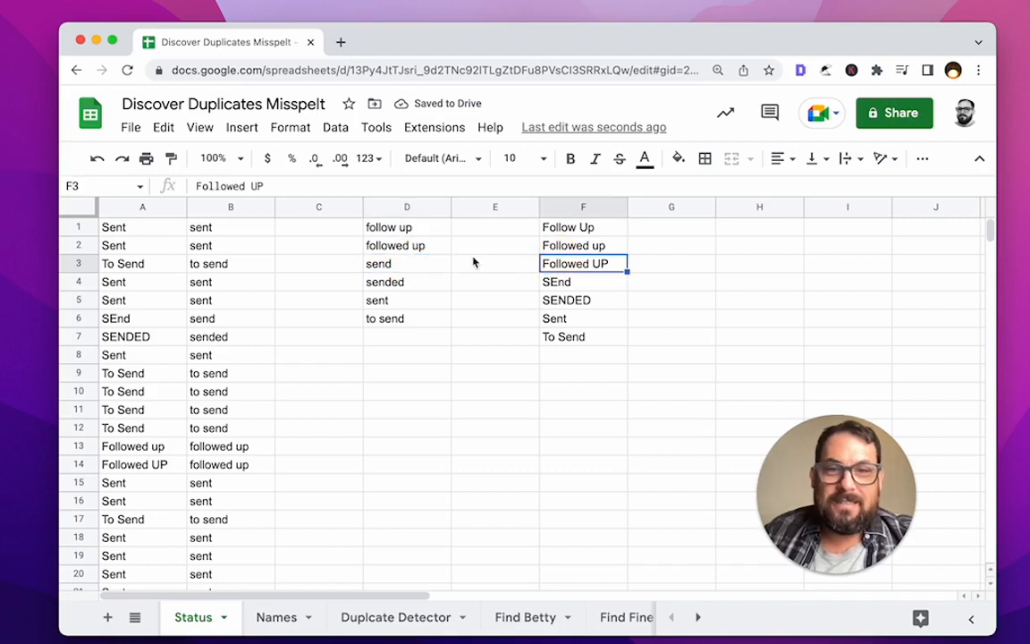
click(595, 252)
click(594, 271)
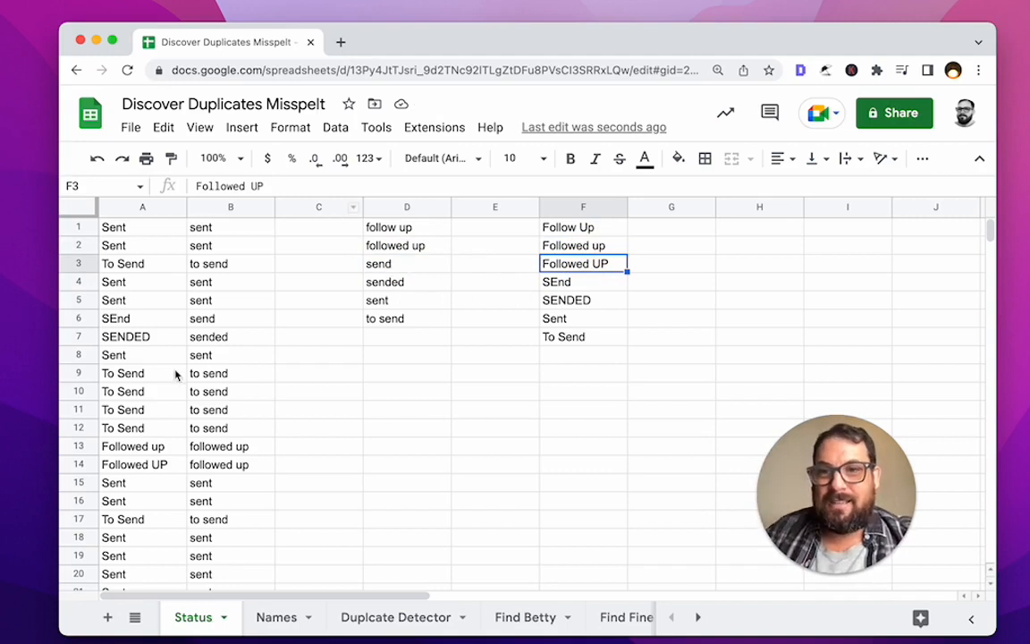
click(390, 234)
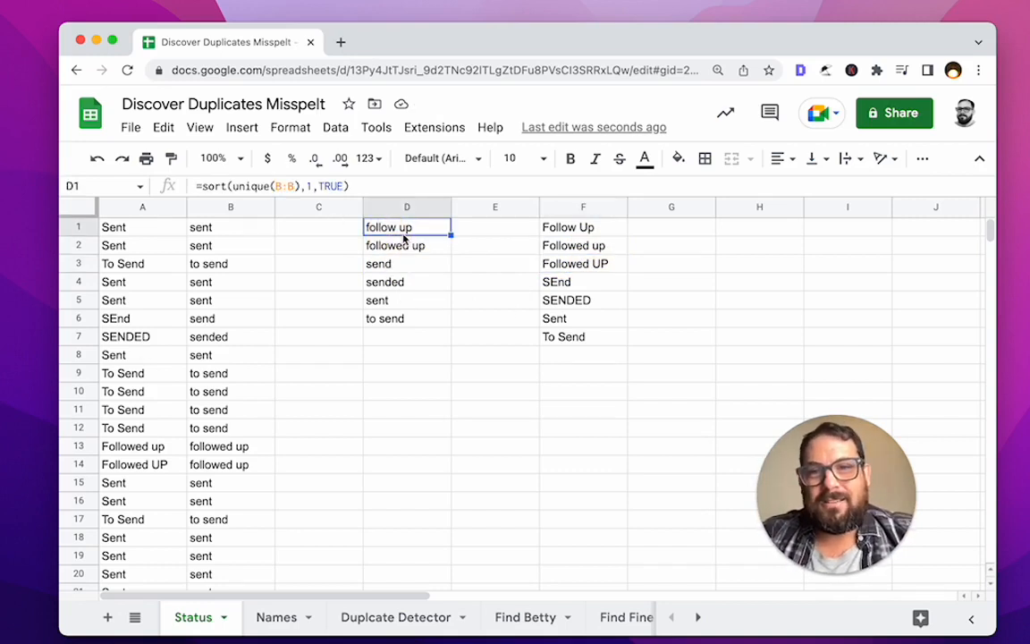
click(599, 234)
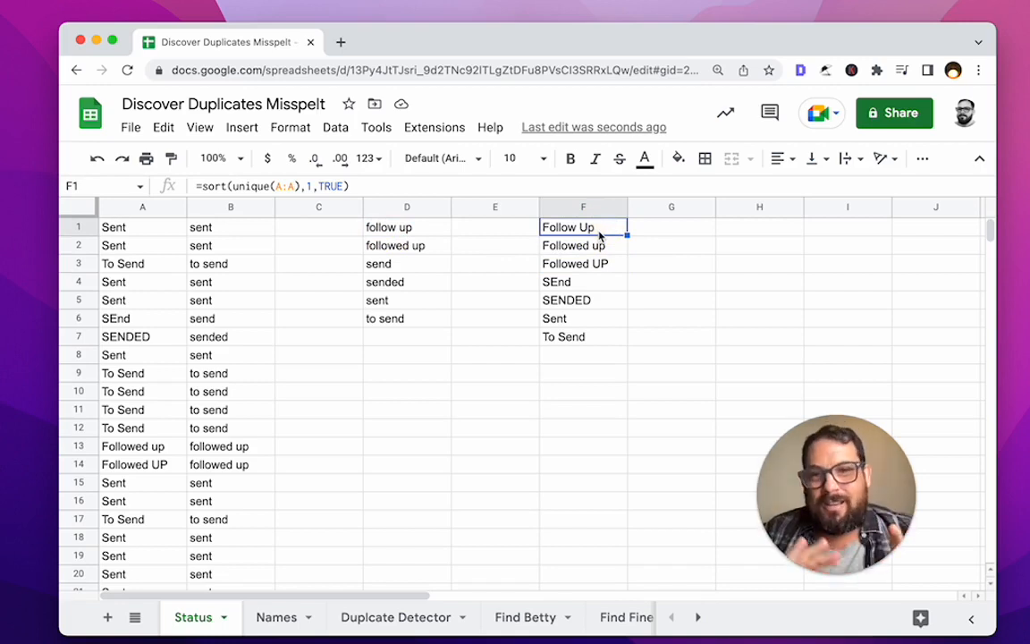
click(219, 229)
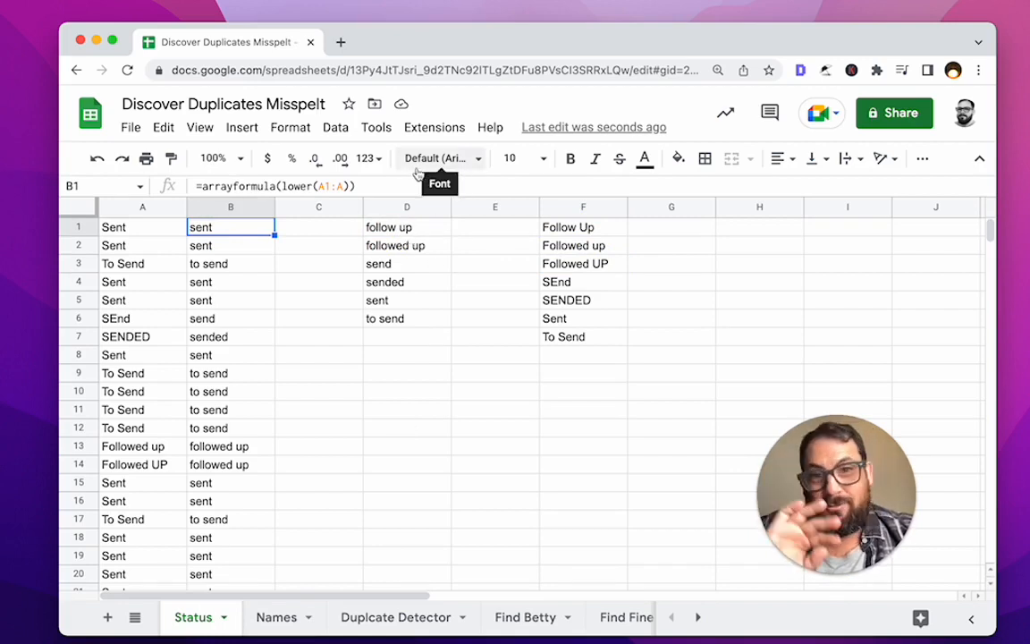
Step: Review the Duplcate Detector and Names sheets alongside the formulas in D1, F1 and B1 of the Status sheet
click(379, 617)
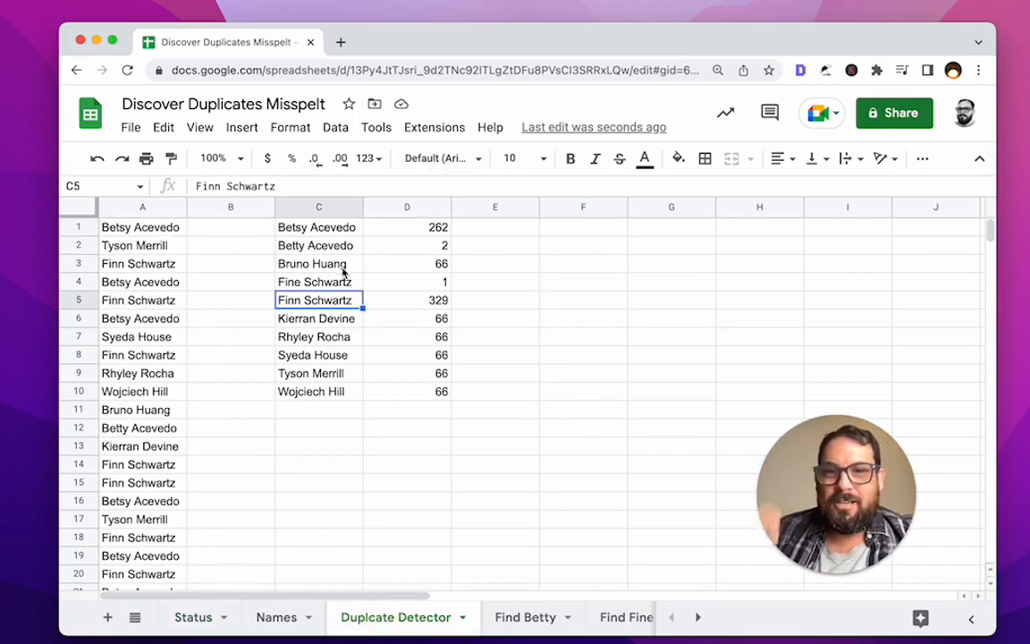
click(188, 616)
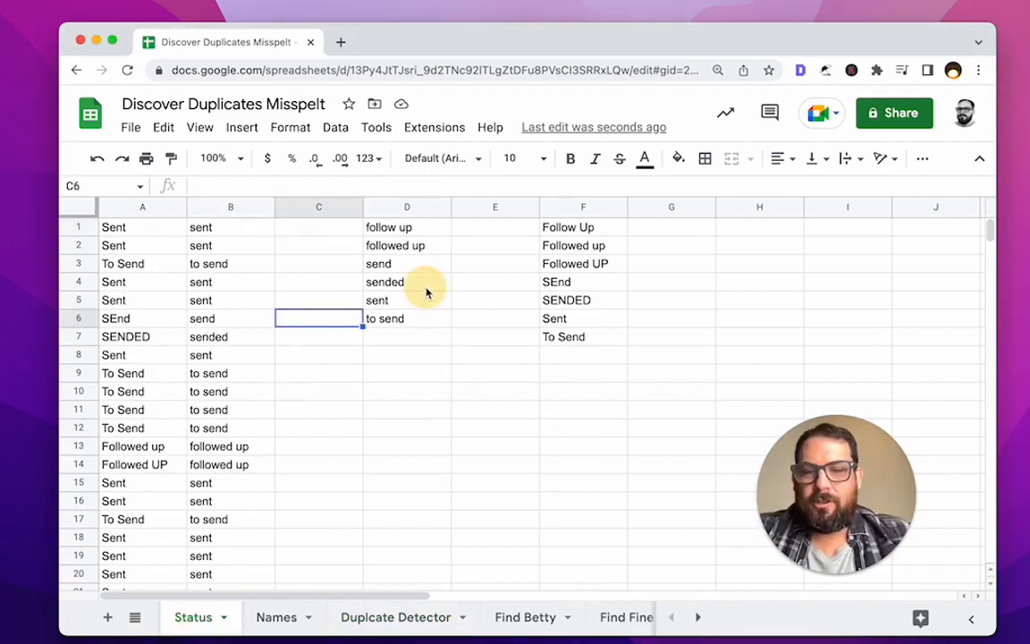
click(386, 231)
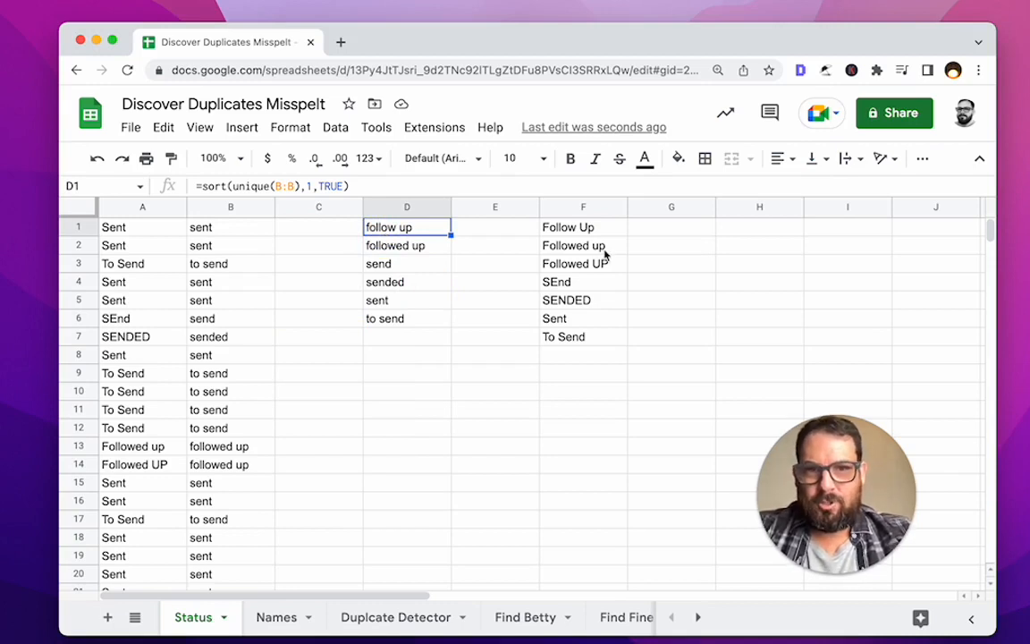
click(572, 228)
click(214, 228)
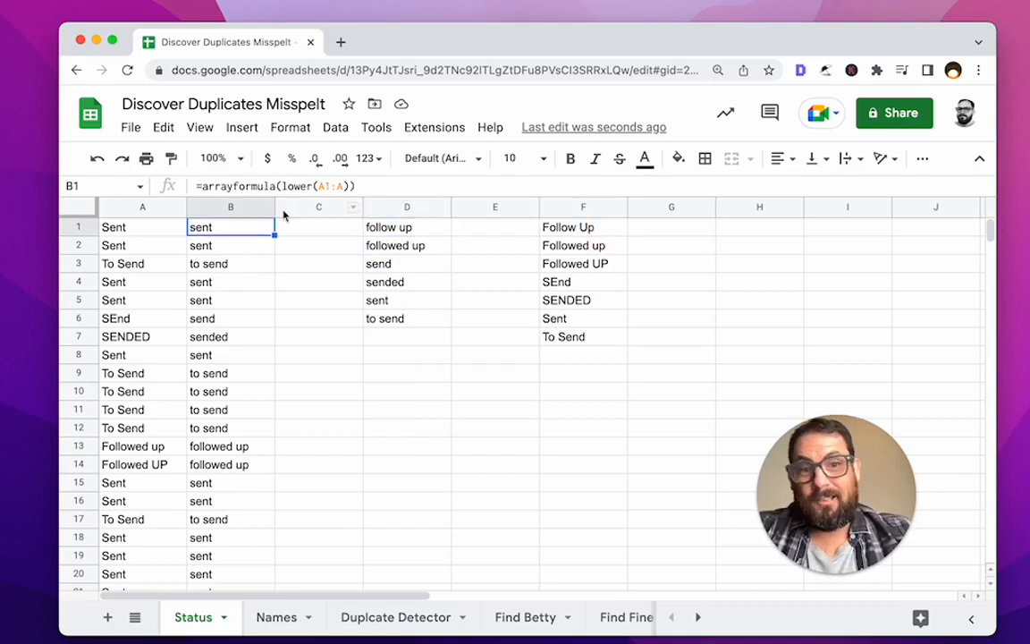
click(279, 619)
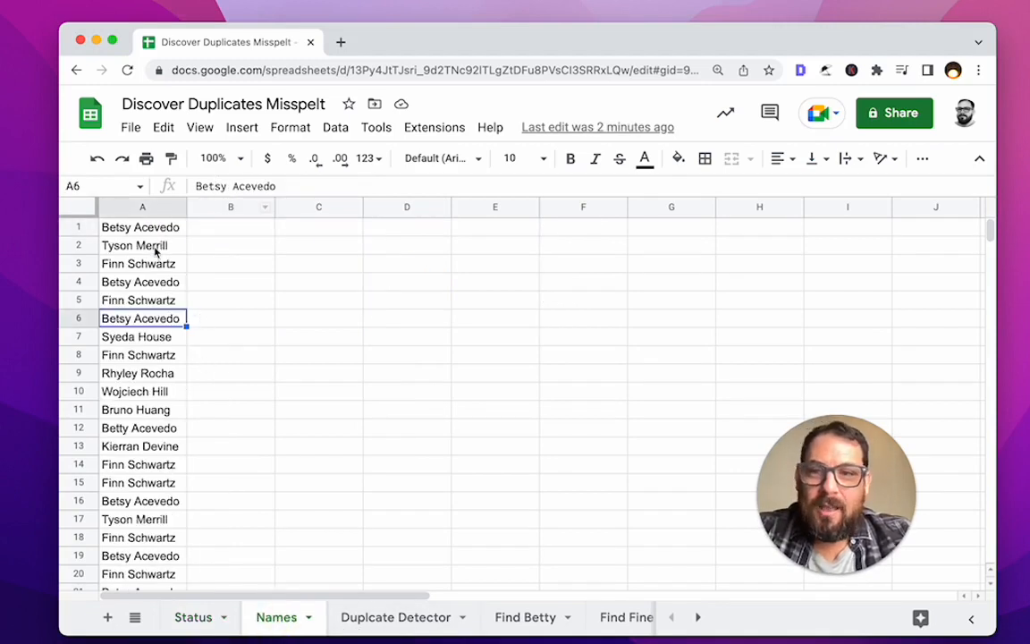
click(193, 617)
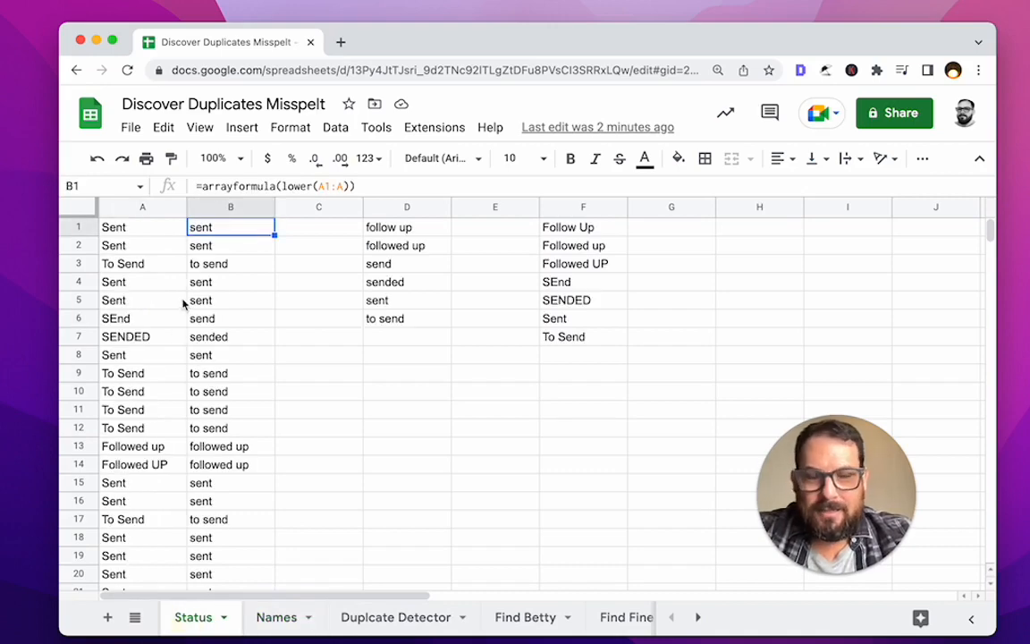